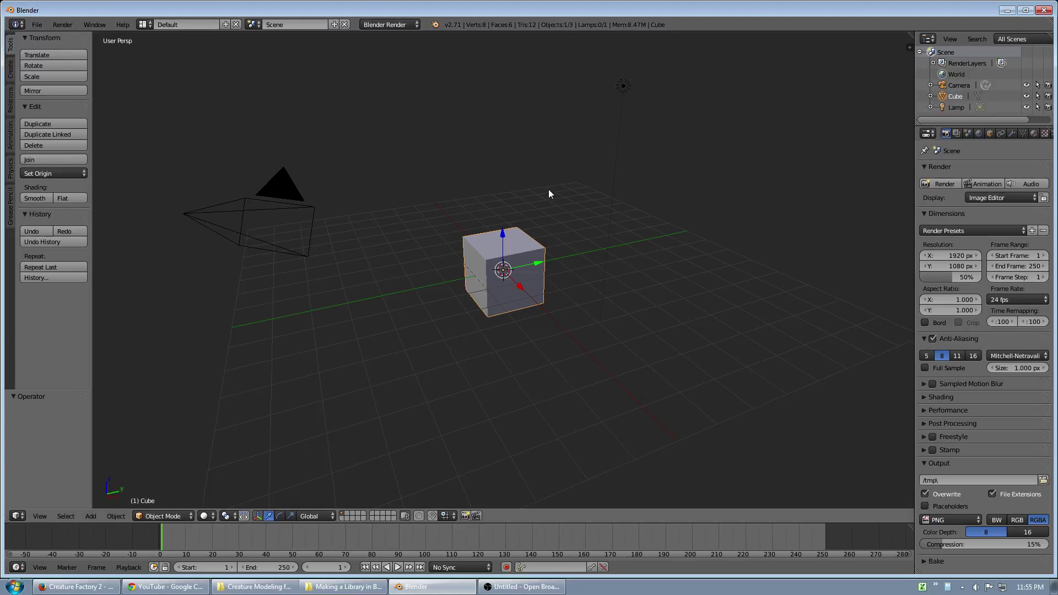
Orbit the 3D view around the default cube
{"action": "middle_click_drag", "start_coordinate": [557, 222], "coordinate": [582, 265]}
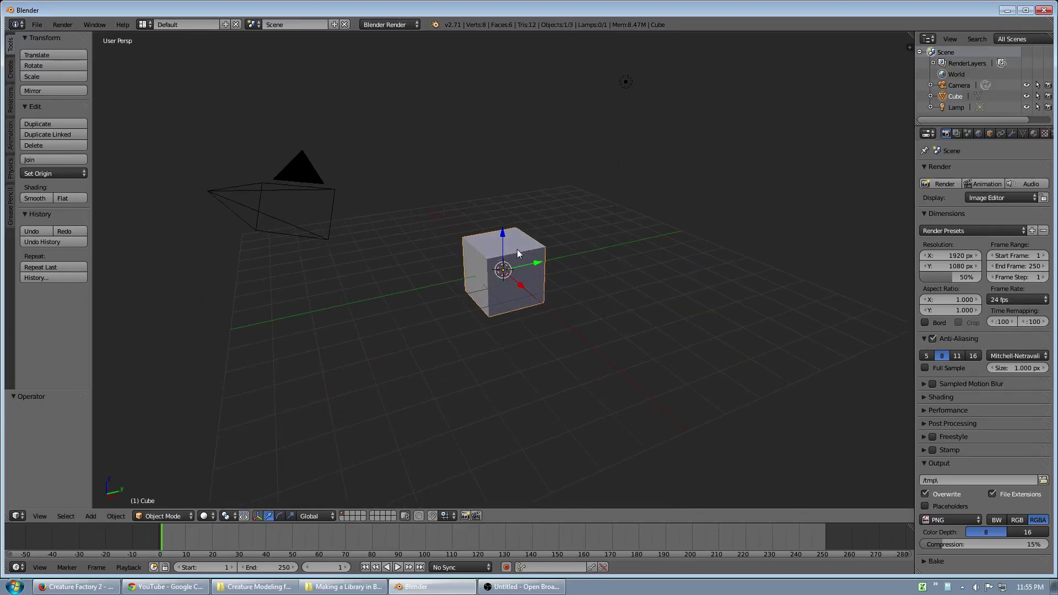
Deselect the cube and link the move_in_X action from Library/actions.blend/Action
{"action": "key", "text": "a"}
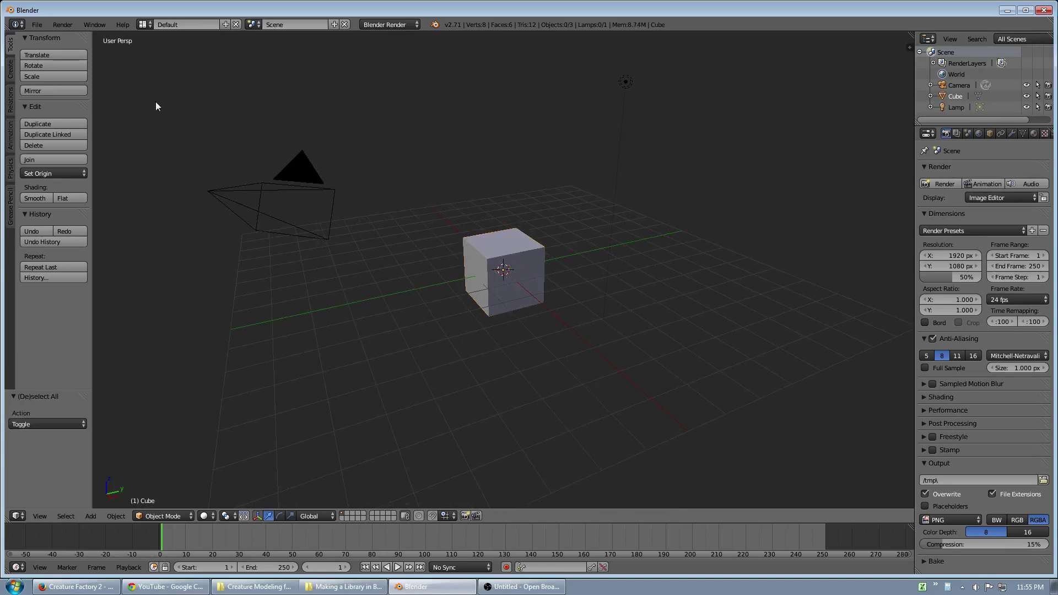
{"action": "left_click", "coordinate": [36, 24]}
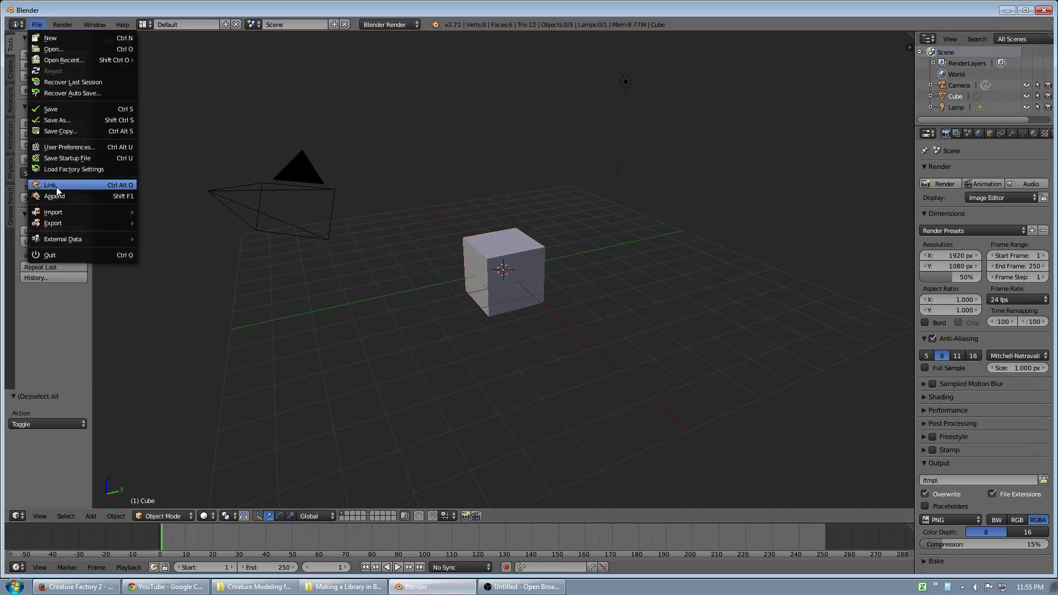
{"action": "left_click", "coordinate": [56, 186]}
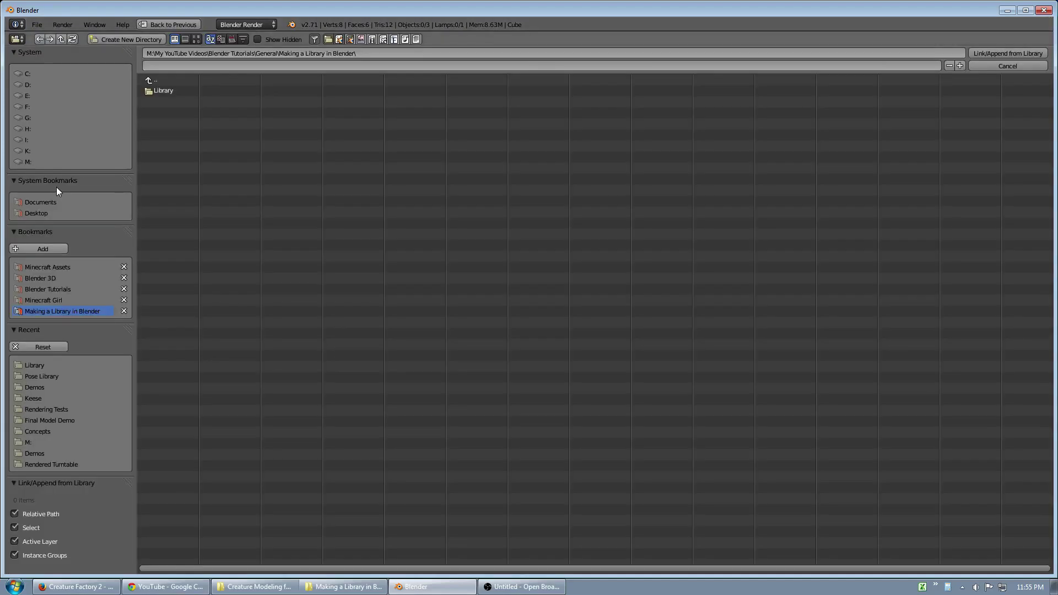
{"action": "left_click", "coordinate": [166, 91]}
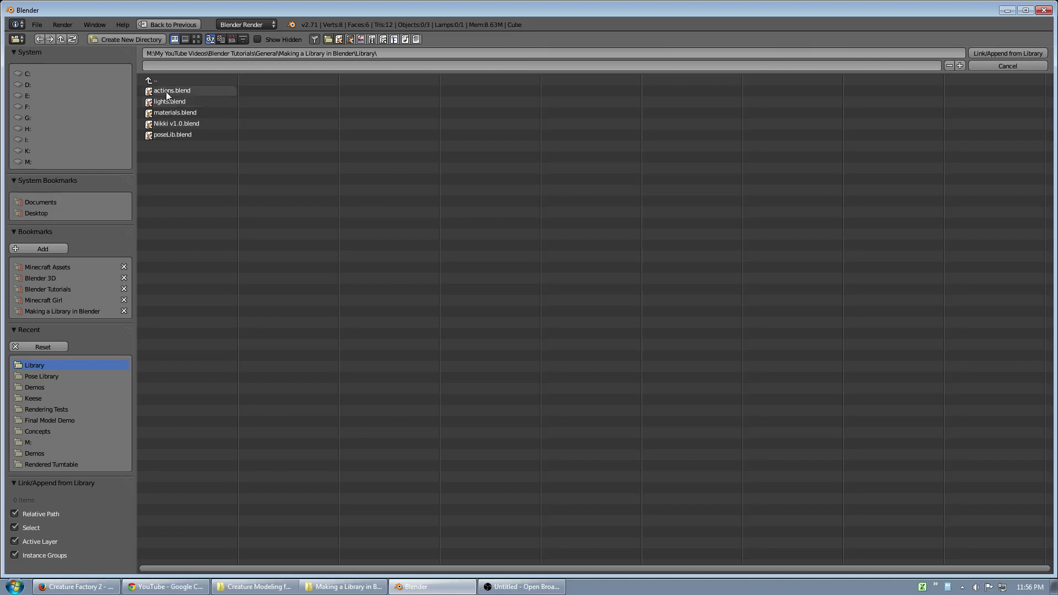
{"action": "double_click", "coordinate": [194, 91]}
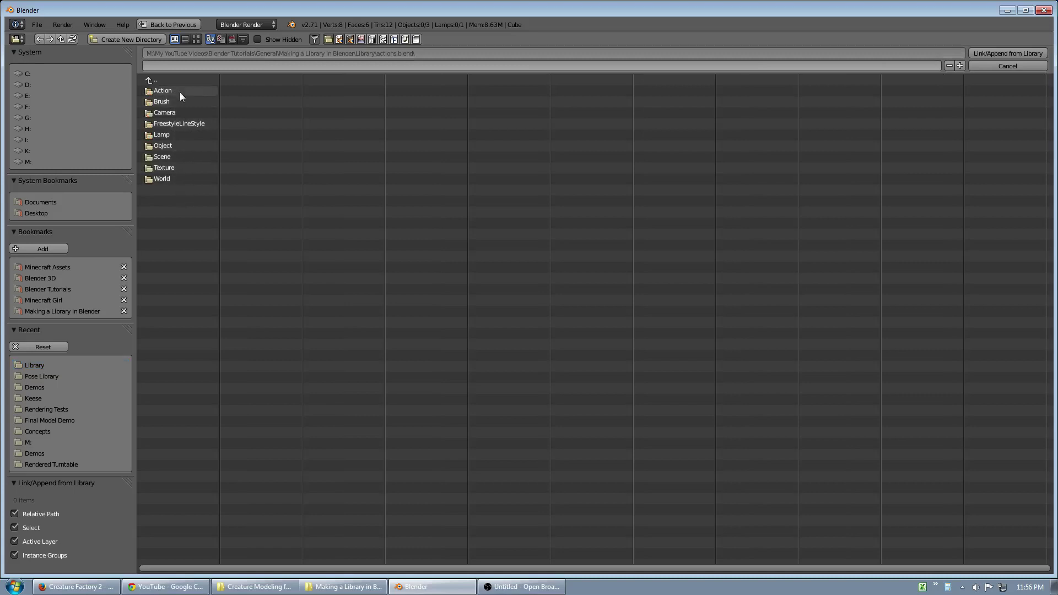
{"action": "double_click", "coordinate": [181, 91]}
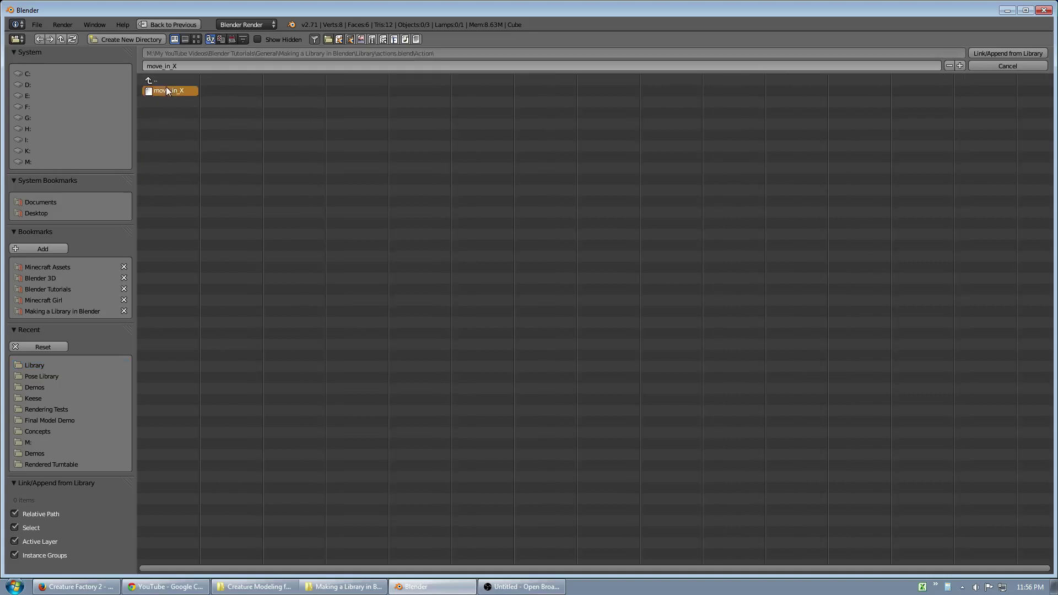
{"action": "left_click", "coordinate": [1008, 53]}
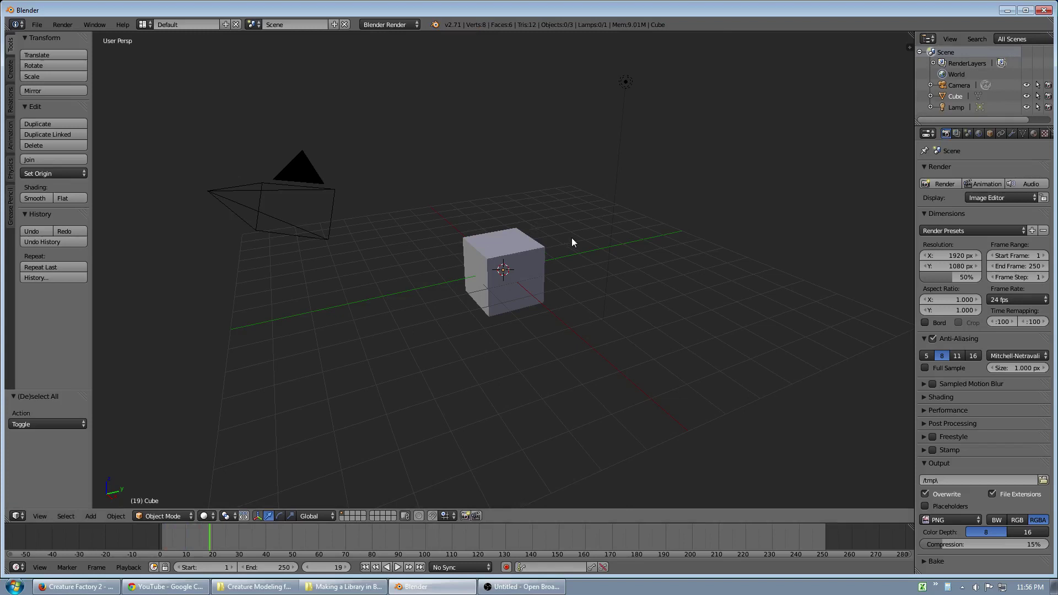
Split the 3D view and turn the left area into a Dope Sheet Action Editor
{"action": "left_click_drag", "start_coordinate": [6, 518], "coordinate": [388, 490]}
{"action": "left_click", "coordinate": [17, 515]}
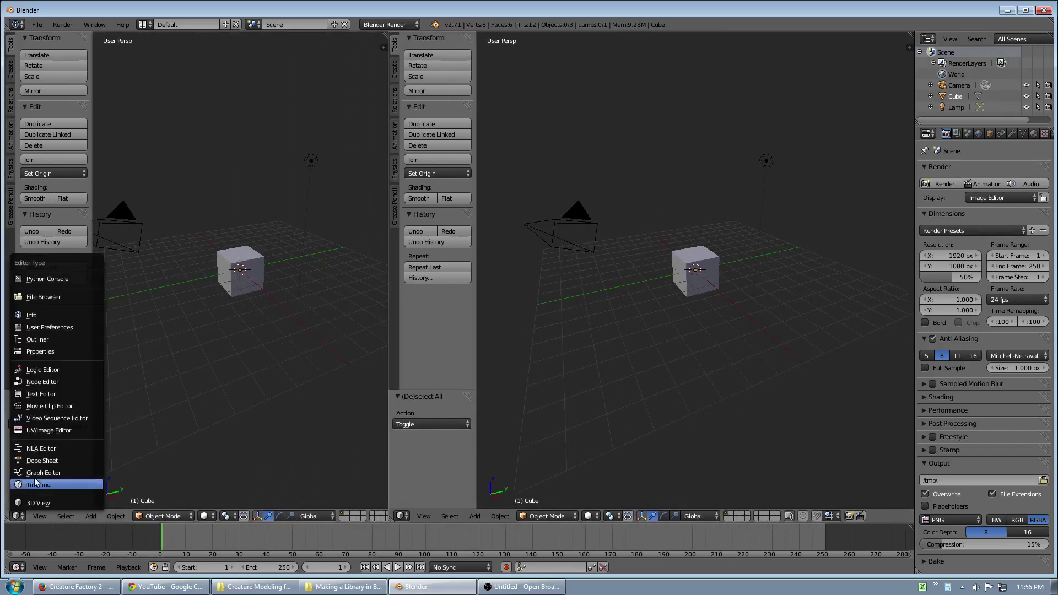
{"action": "left_click", "coordinate": [61, 464]}
{"action": "left_click", "coordinate": [182, 517]}
{"action": "left_click", "coordinate": [207, 491]}
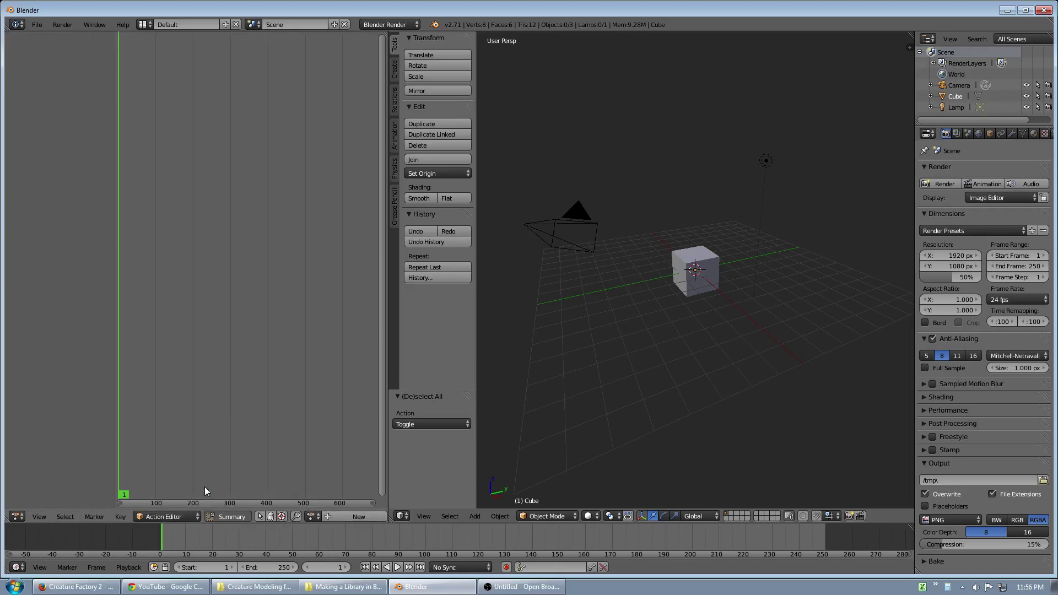
Assign the move_in_X action to the cube in the Action Editor
{"action": "scroll", "coordinate": [336, 516], "scroll_direction": "down", "scroll_amount": 3}
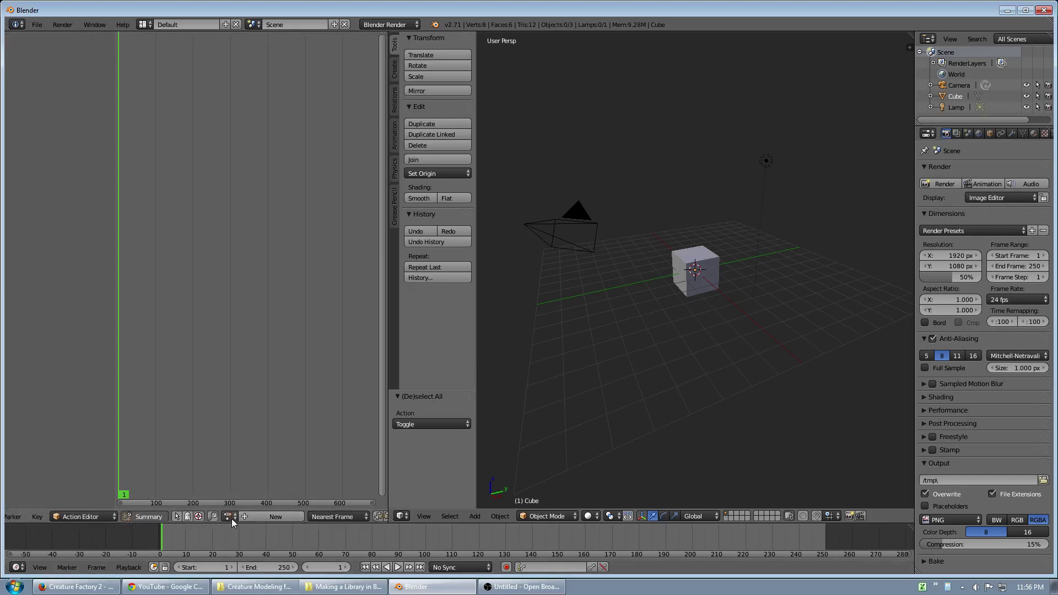
{"action": "left_click", "coordinate": [229, 517]}
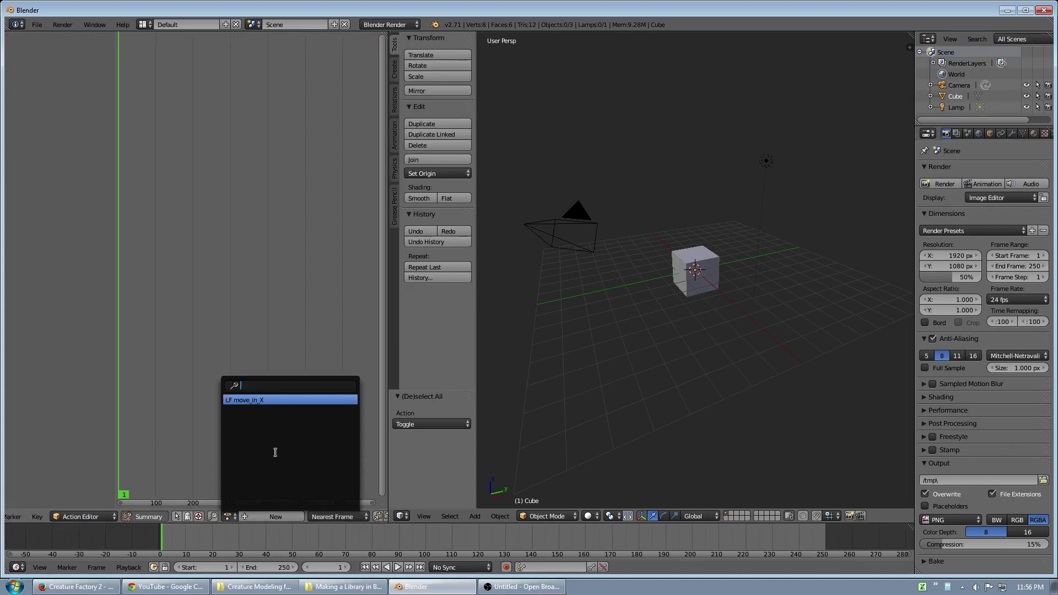
{"action": "left_click", "coordinate": [257, 399]}
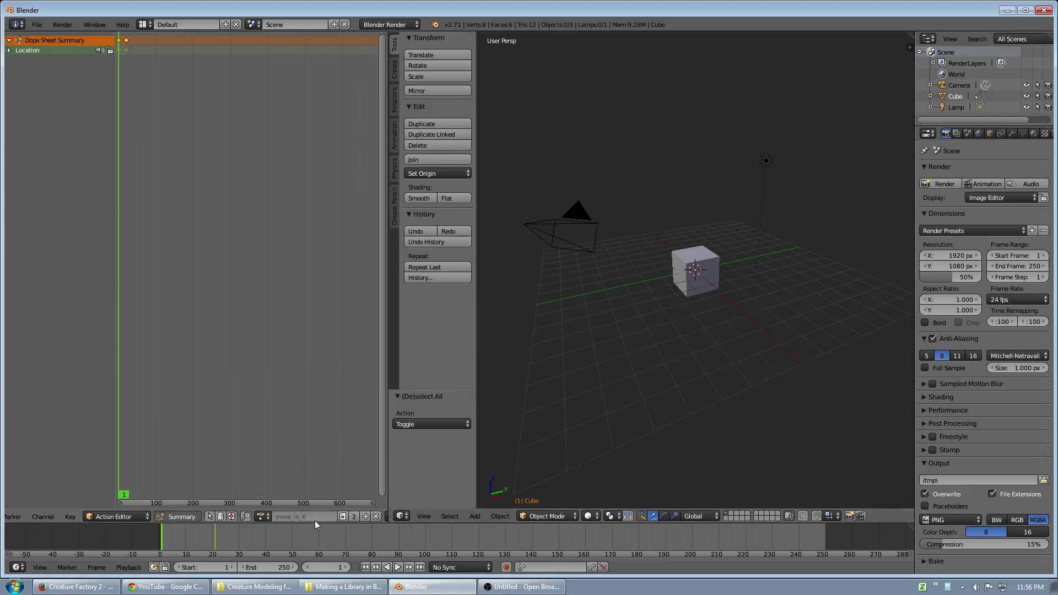
Unlink move_in_X, select the cube and assign move_in_X to it again
{"action": "left_click", "coordinate": [376, 516]}
{"action": "right_click", "coordinate": [712, 257]}
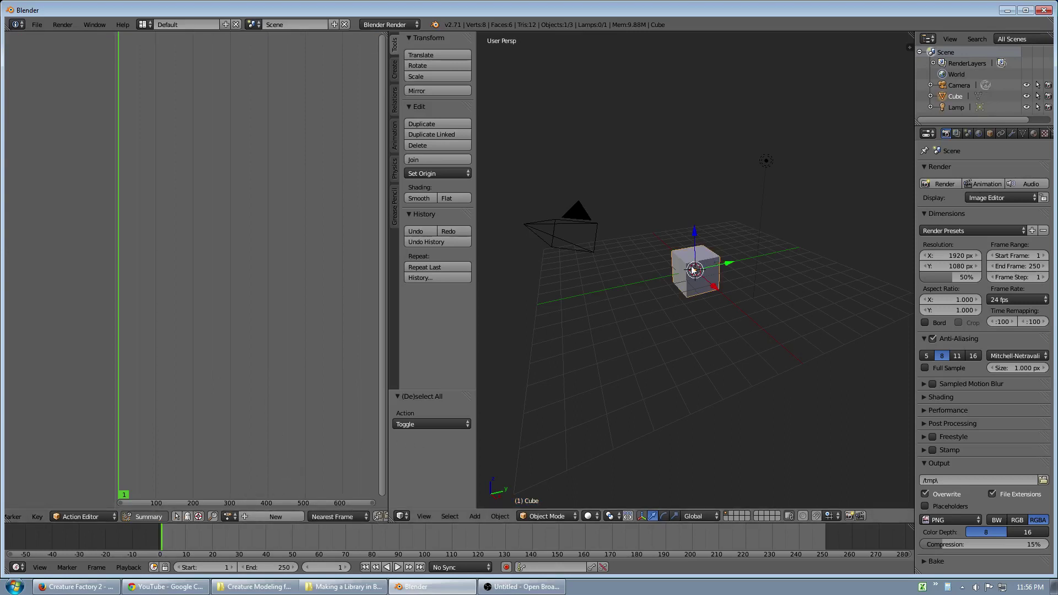
{"action": "left_click", "coordinate": [229, 517]}
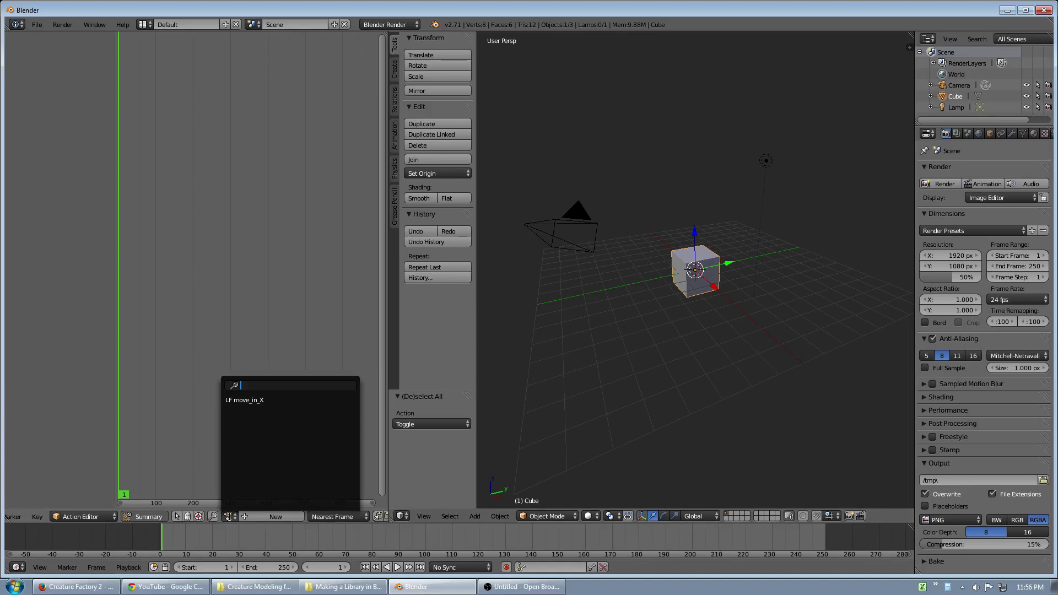
{"action": "left_click", "coordinate": [249, 401]}
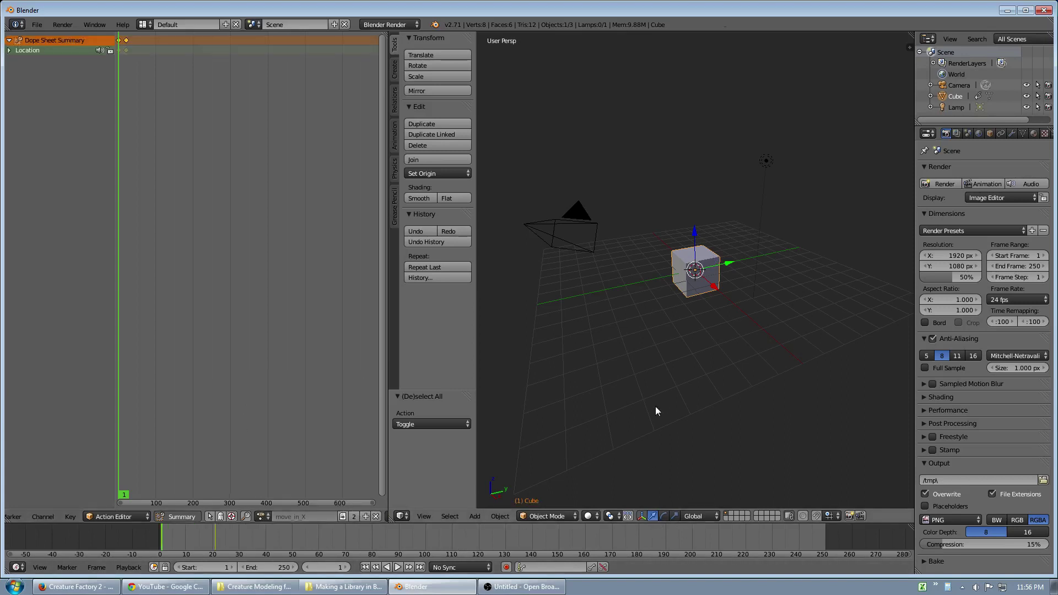
Play the cube's animation, stop it, and rewind to frame 1
{"action": "key", "text": "alt+a"}
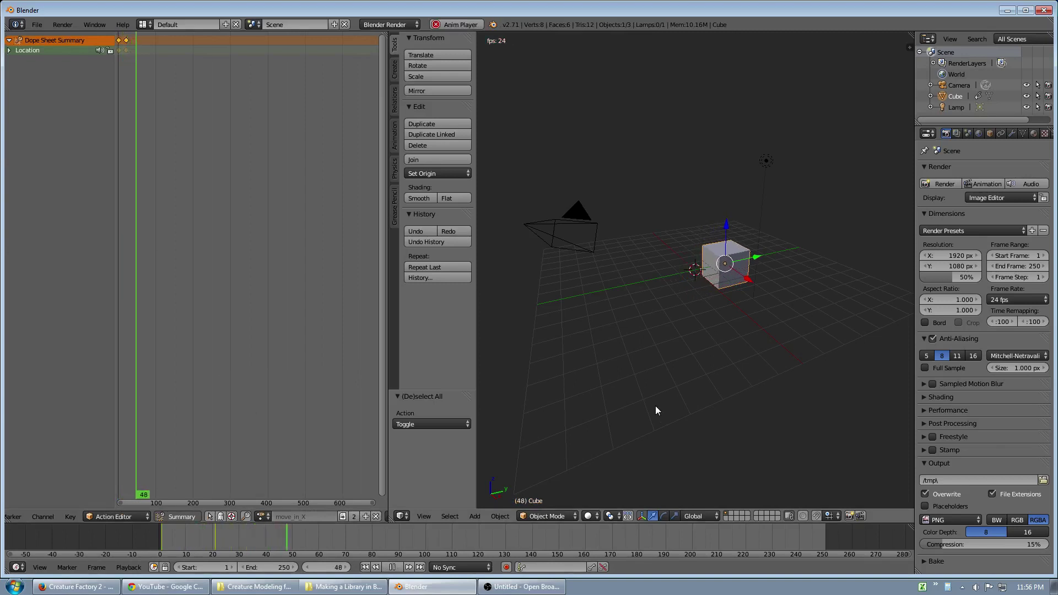
{"action": "key", "text": "alt+a"}
{"action": "key", "text": "shift+Left"}
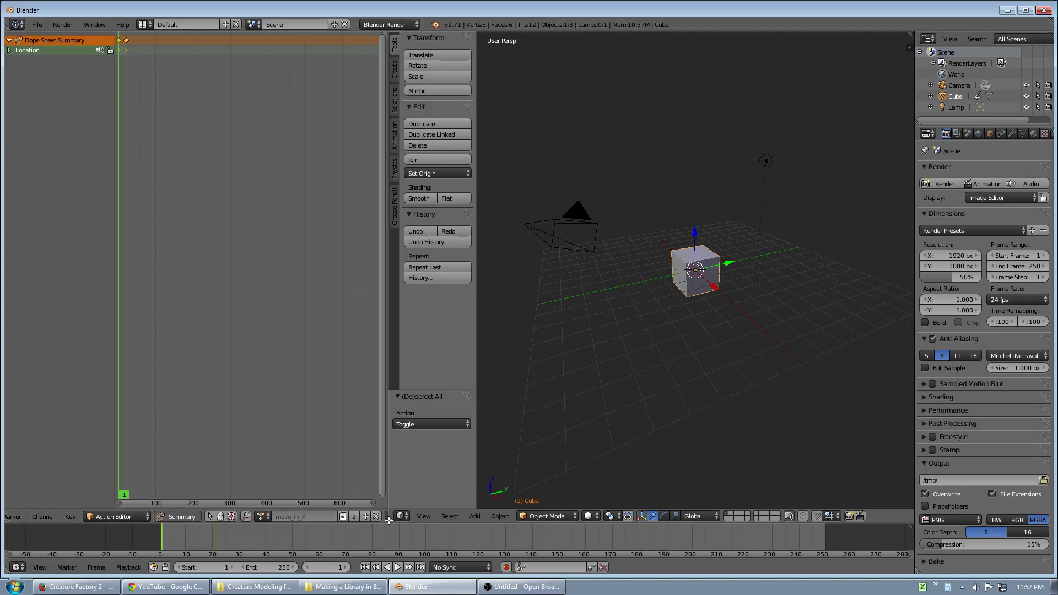
Merge away the Action Editor and link the Turntable Lights group from lights.blend
{"action": "left_click_drag", "start_coordinate": [390, 522], "coordinate": [273, 502]}
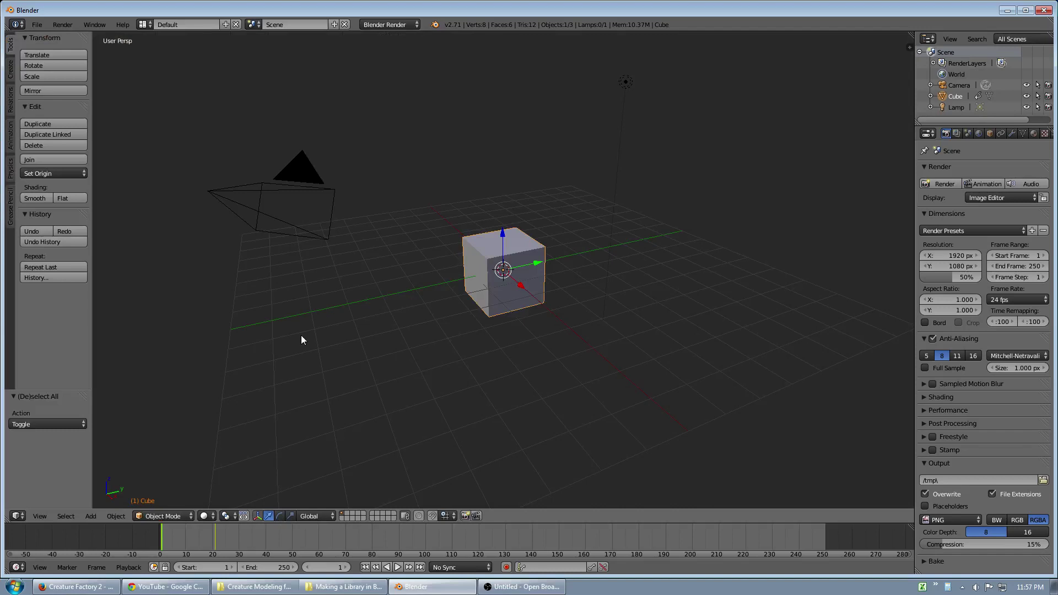
{"action": "key", "text": "shift+F1"}
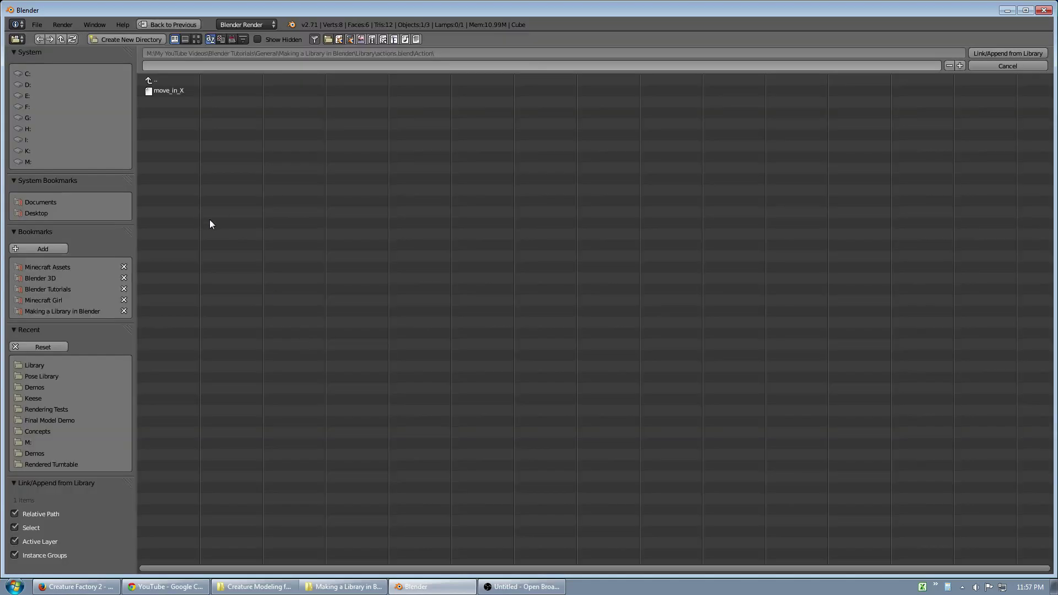
{"action": "double_click", "coordinate": [164, 80]}
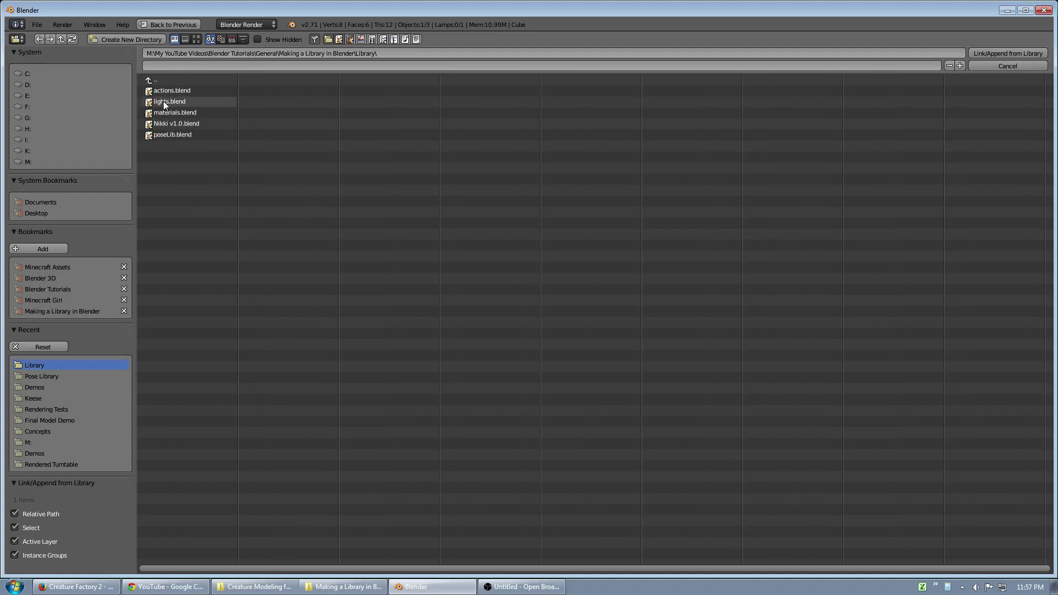
{"action": "double_click", "coordinate": [182, 100]}
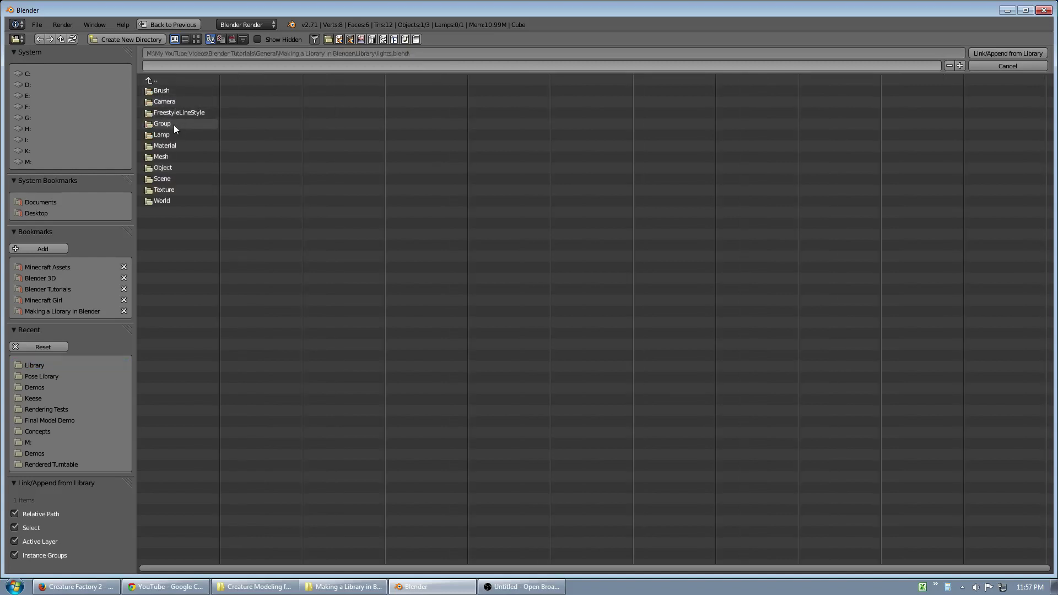
{"action": "double_click", "coordinate": [173, 125]}
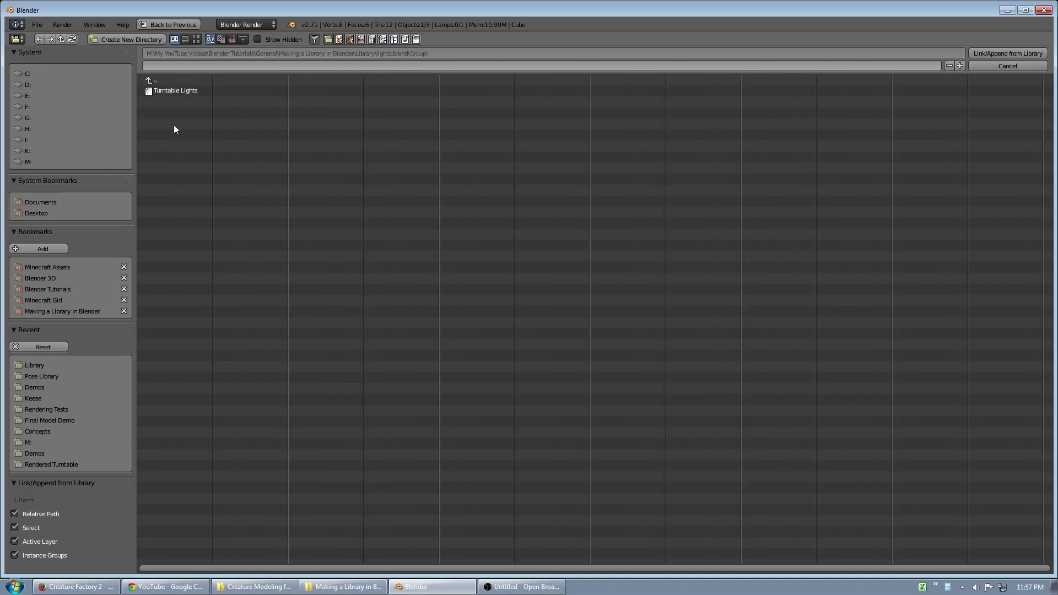
{"action": "left_click", "coordinate": [171, 94]}
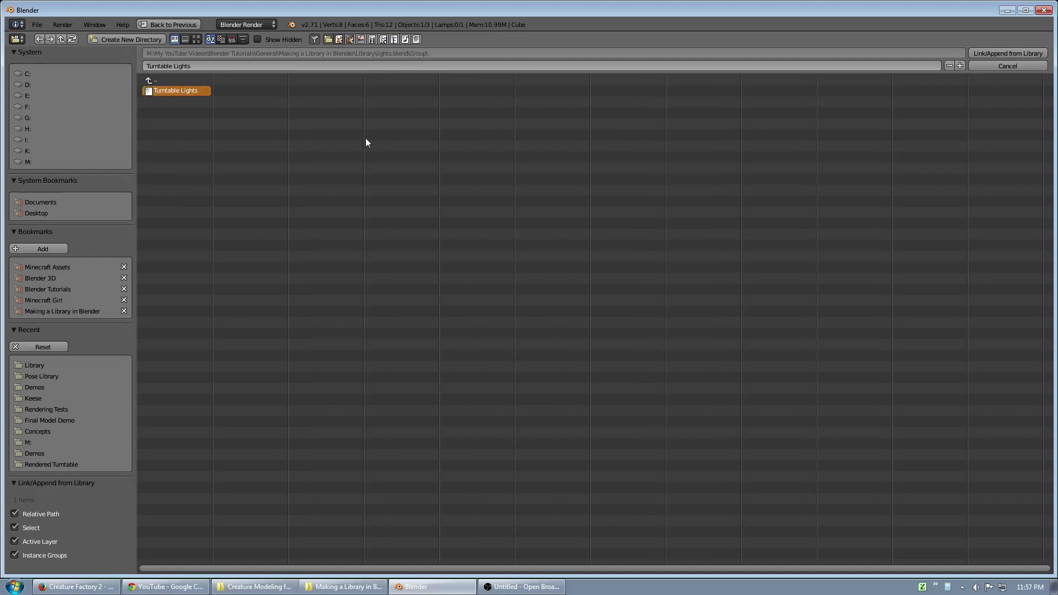
{"action": "left_click", "coordinate": [1002, 53]}
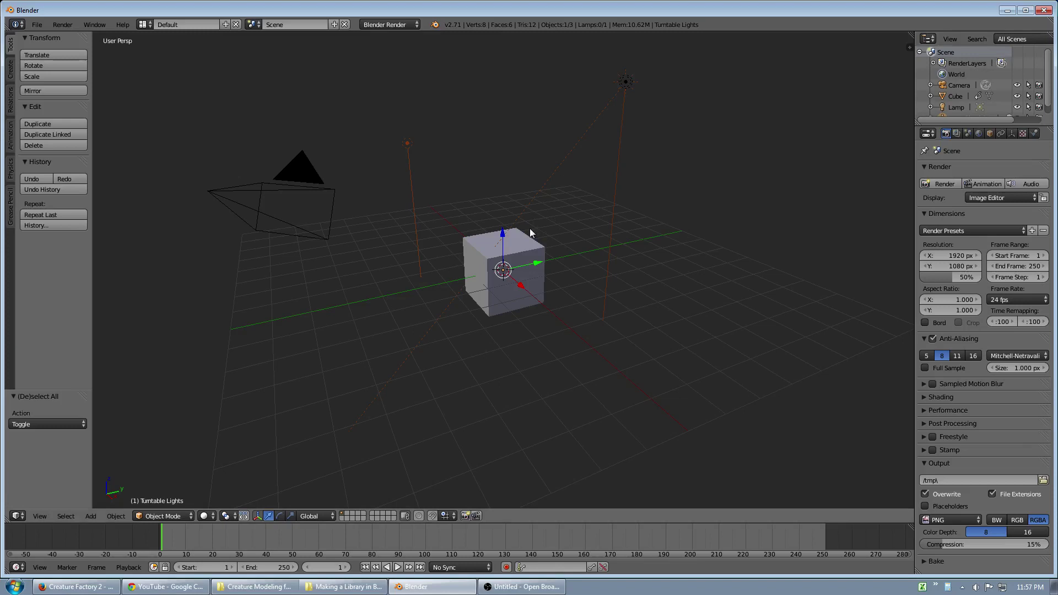
Move the lamp up and left, leaving the Turntable Lights in place, then deselect all
{"action": "mouse_move", "coordinate": [530, 228]}
{"action": "middle_mouse_down"}
{"action": "mouse_move", "coordinate": [492, 244]}
{"action": "mouse_move", "coordinate": [543, 243]}
{"action": "mouse_move", "coordinate": [532, 238]}
{"action": "middle_mouse_up"}
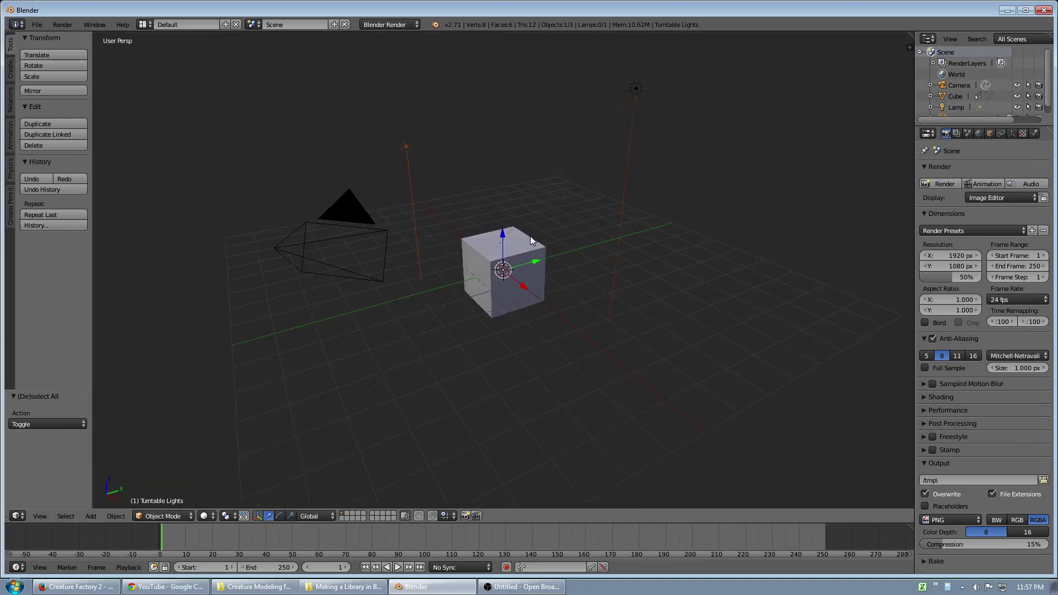
{"action": "right_click", "coordinate": [622, 205]}
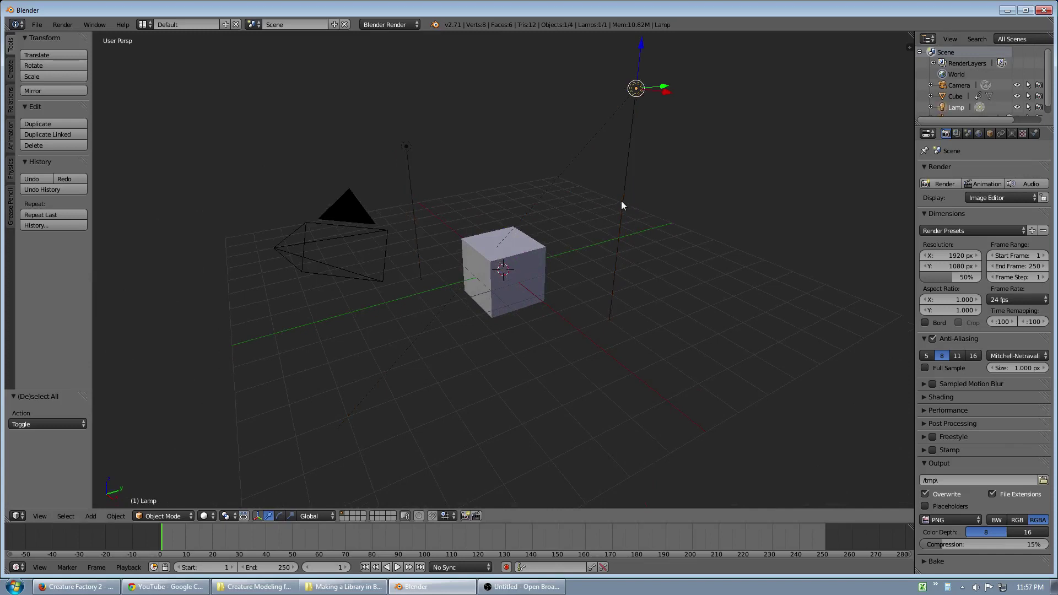
{"action": "key", "text": "g"}
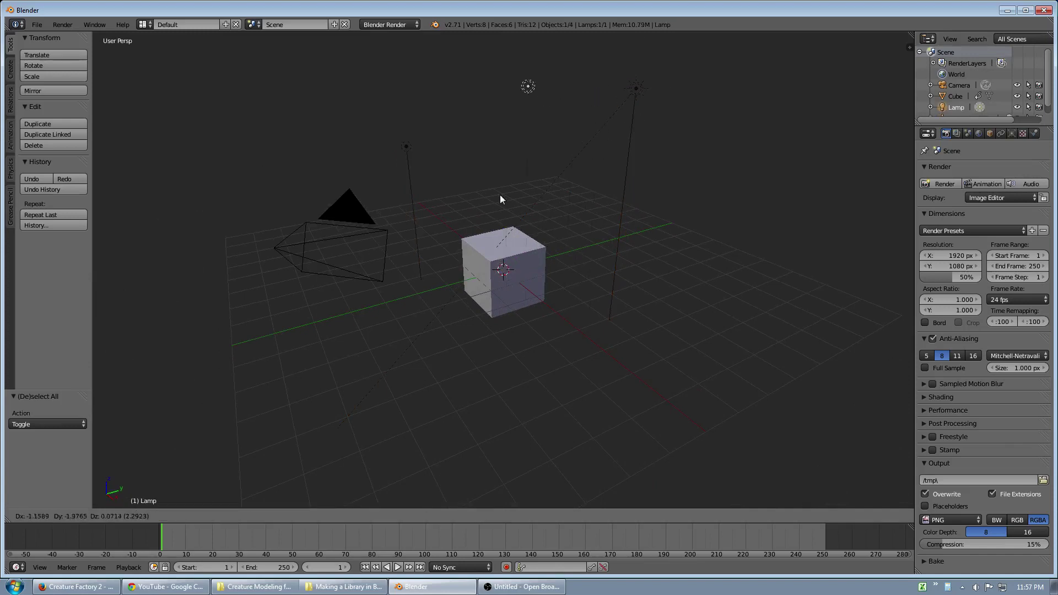
{"action": "left_click", "coordinate": [486, 170]}
{"action": "right_click", "coordinate": [627, 176]}
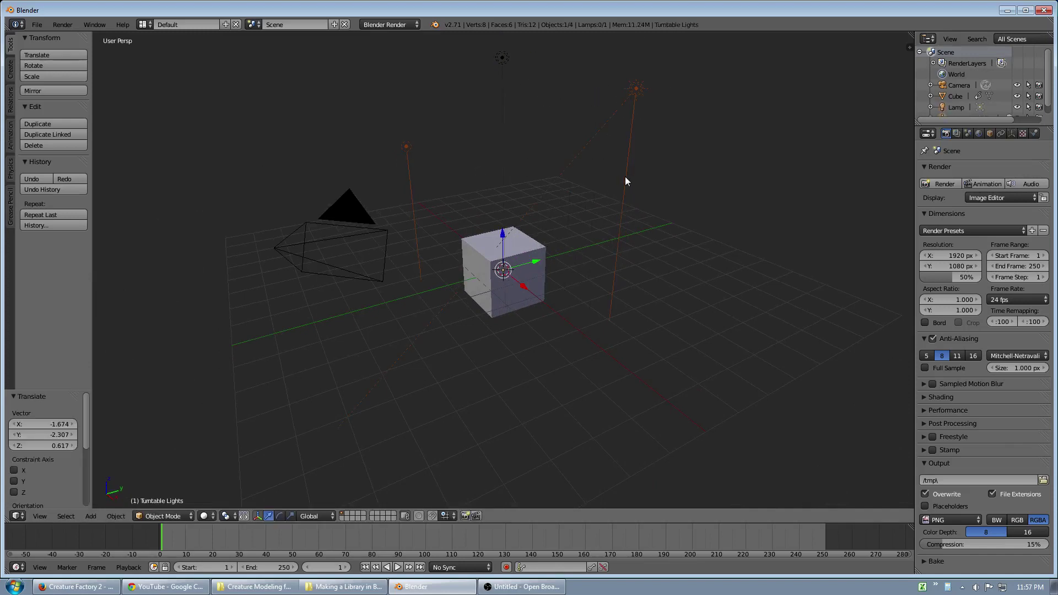
{"action": "key", "text": "g"}
{"action": "key", "text": "Escape"}
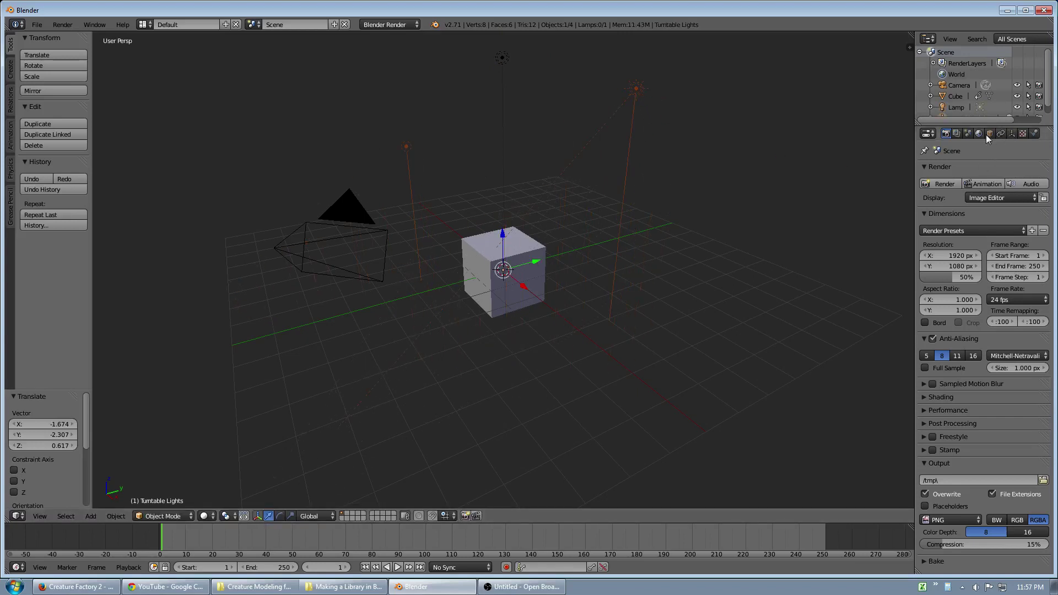
{"action": "key", "text": "a"}
Delete the lamp above the cube
{"action": "middle_click_drag", "start_coordinate": [549, 163], "coordinate": [542, 198]}
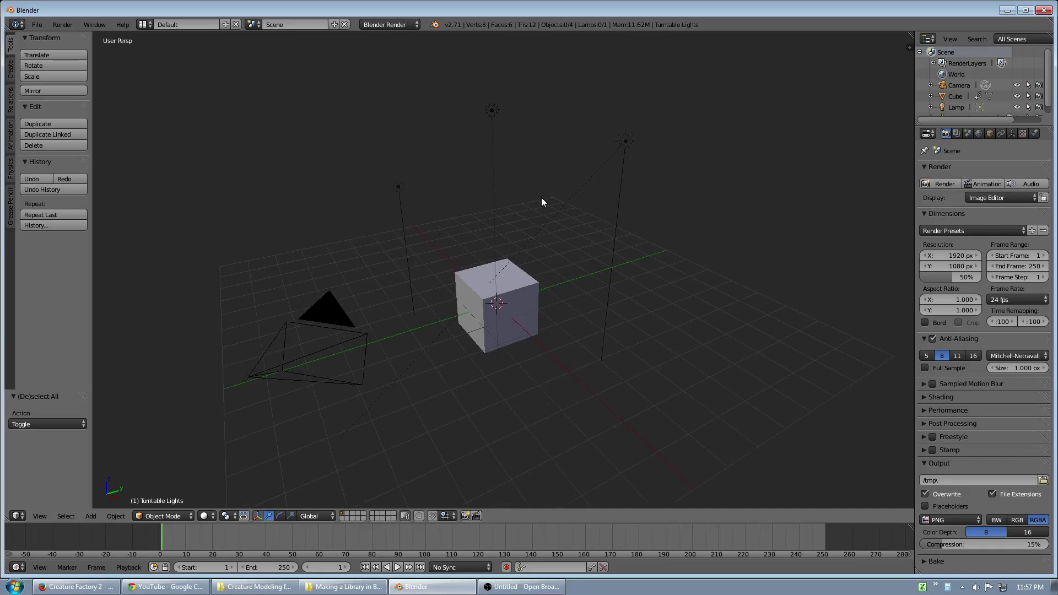
{"action": "right_click", "coordinate": [494, 111]}
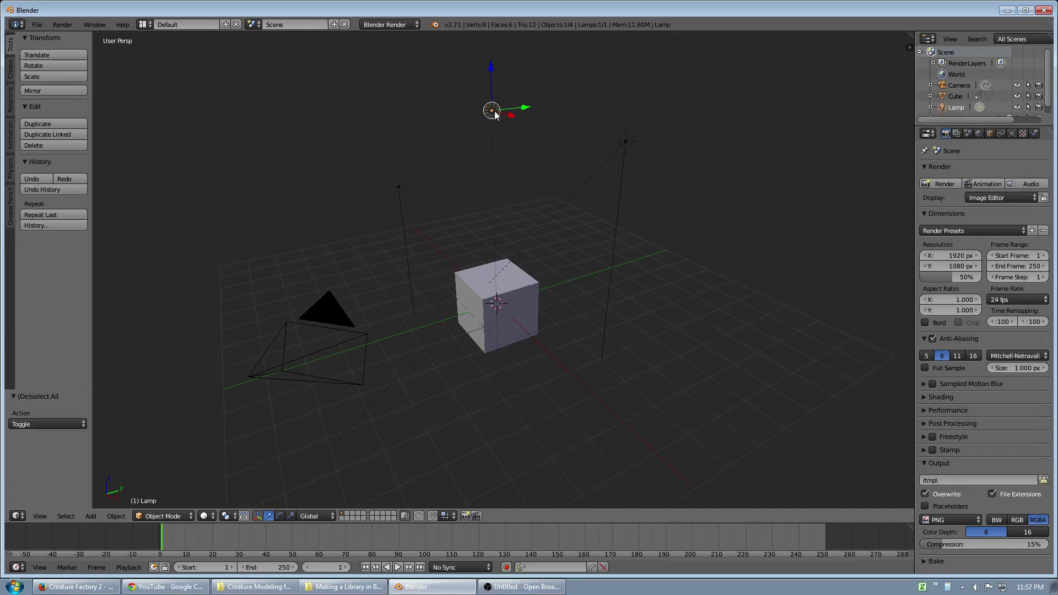
{"action": "key", "text": "x"}
{"action": "left_click", "coordinate": [530, 127]}
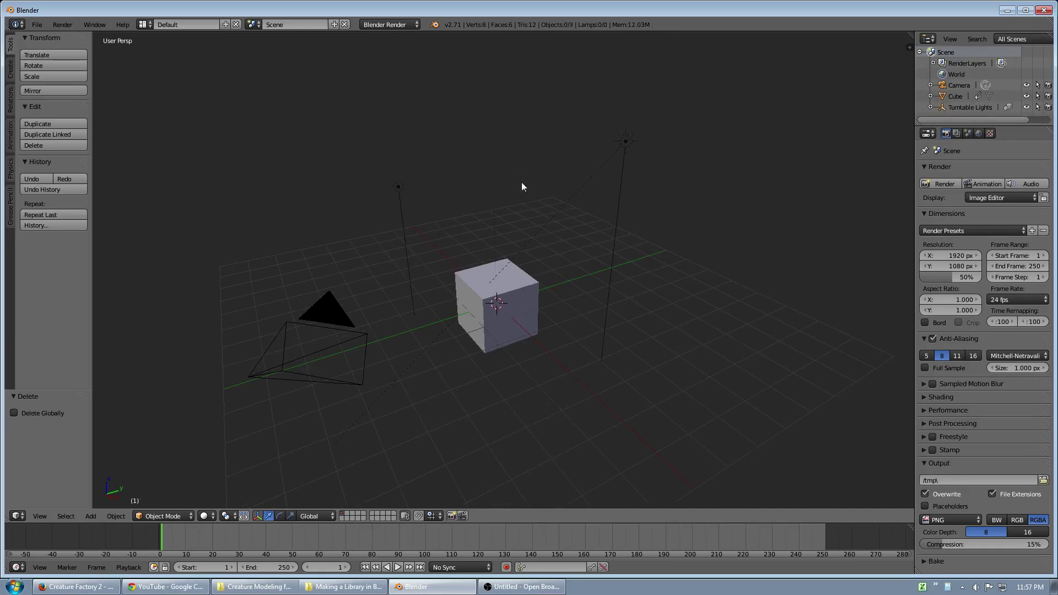
{"action": "middle_click_drag", "start_coordinate": [522, 181], "coordinate": [530, 207]}
Link the rig group from the Group folder of poseLib.blend
{"action": "key", "text": "ctrl+alt+o"}
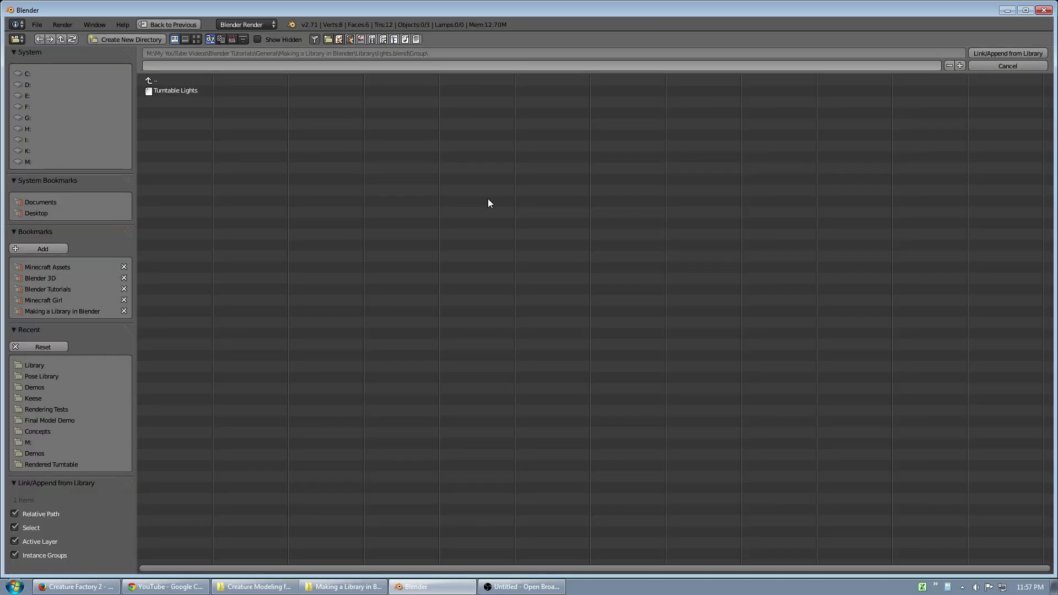
{"action": "left_click", "coordinate": [159, 80]}
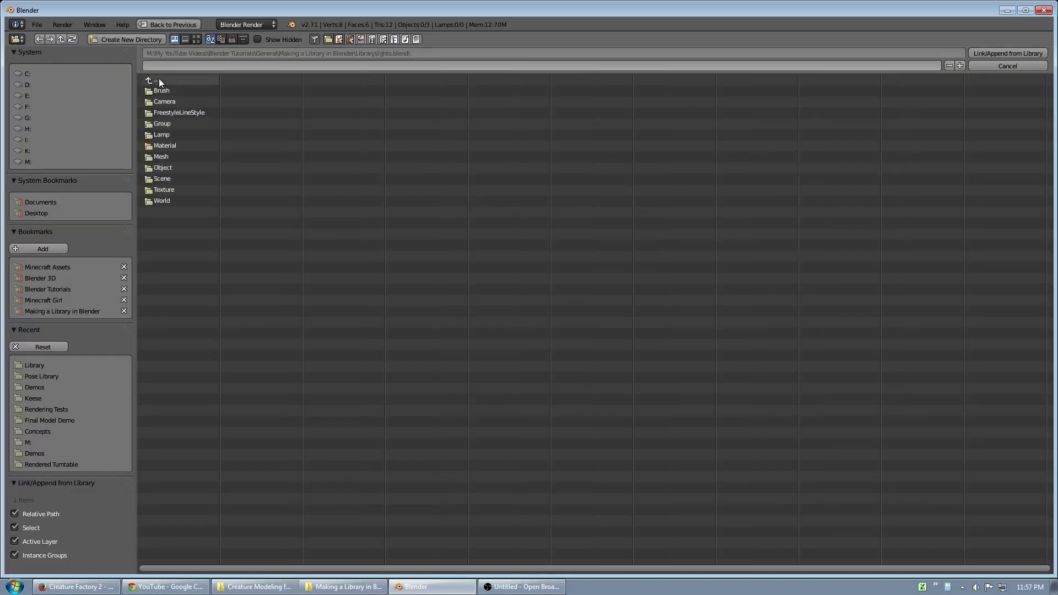
{"action": "left_click", "coordinate": [159, 80]}
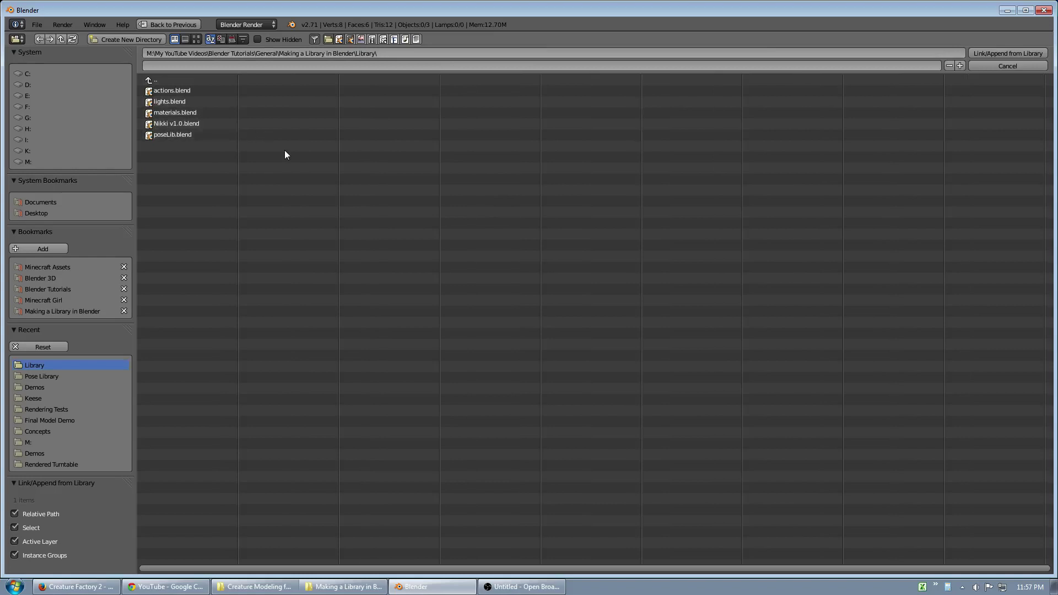
{"action": "left_click", "coordinate": [169, 134]}
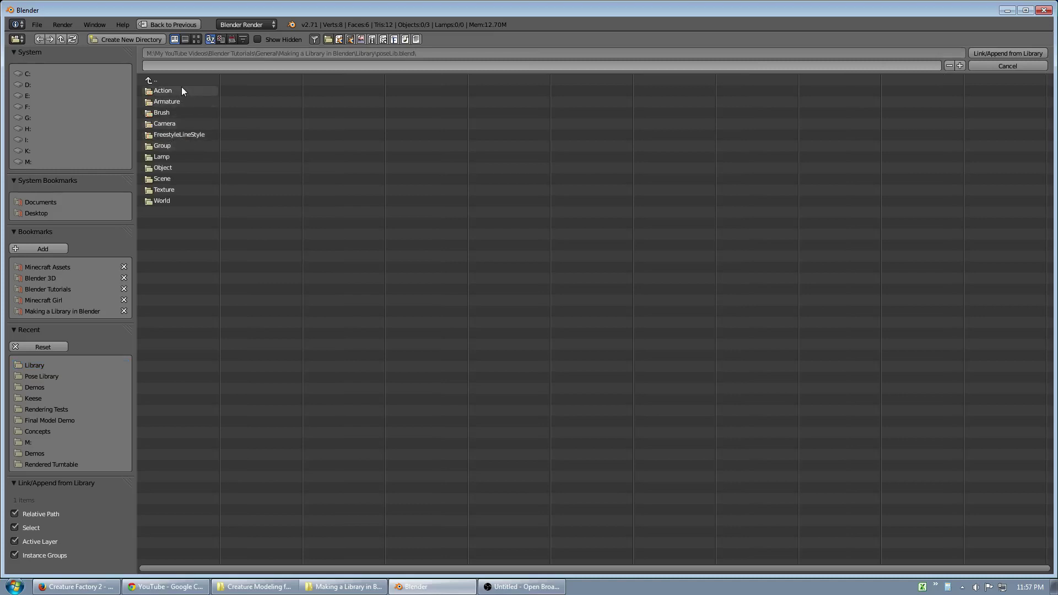
{"action": "left_click", "coordinate": [169, 144]}
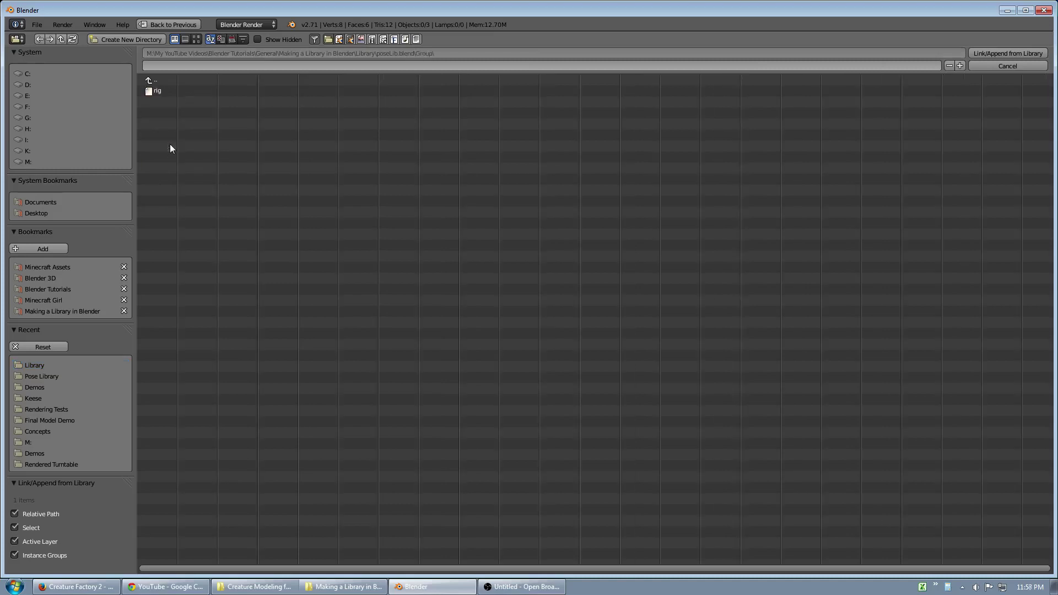
{"action": "left_click", "coordinate": [1007, 53]}
Delete the cube and select the linked rig, orbiting to view it
{"action": "right_click", "coordinate": [530, 276]}
{"action": "key", "text": "x"}
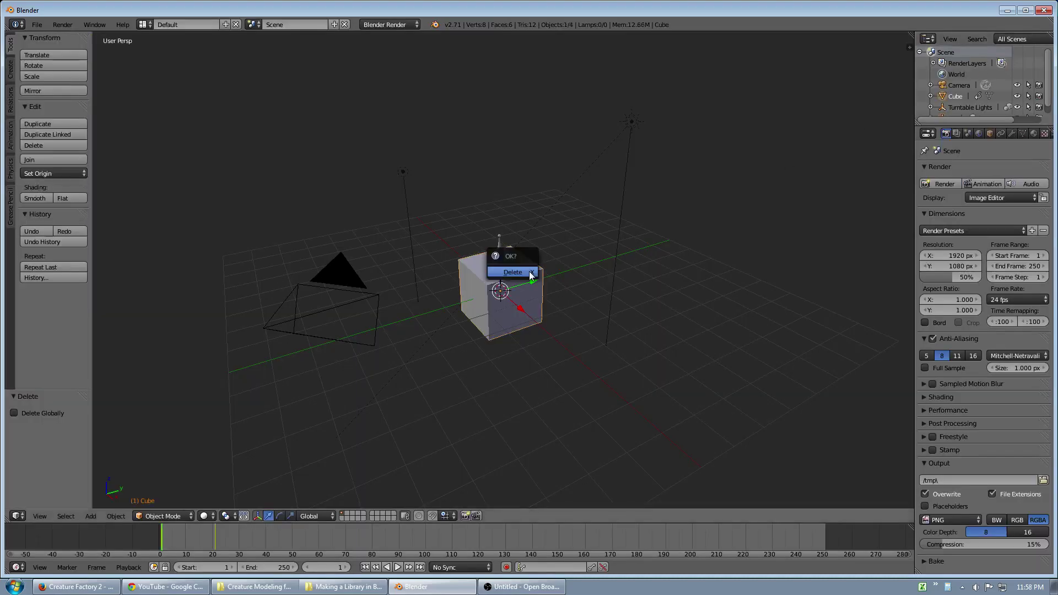
{"action": "left_click", "coordinate": [528, 273]}
{"action": "scroll", "coordinate": [518, 275], "scroll_direction": "up", "scroll_amount": 4}
{"action": "right_click", "coordinate": [501, 316]}
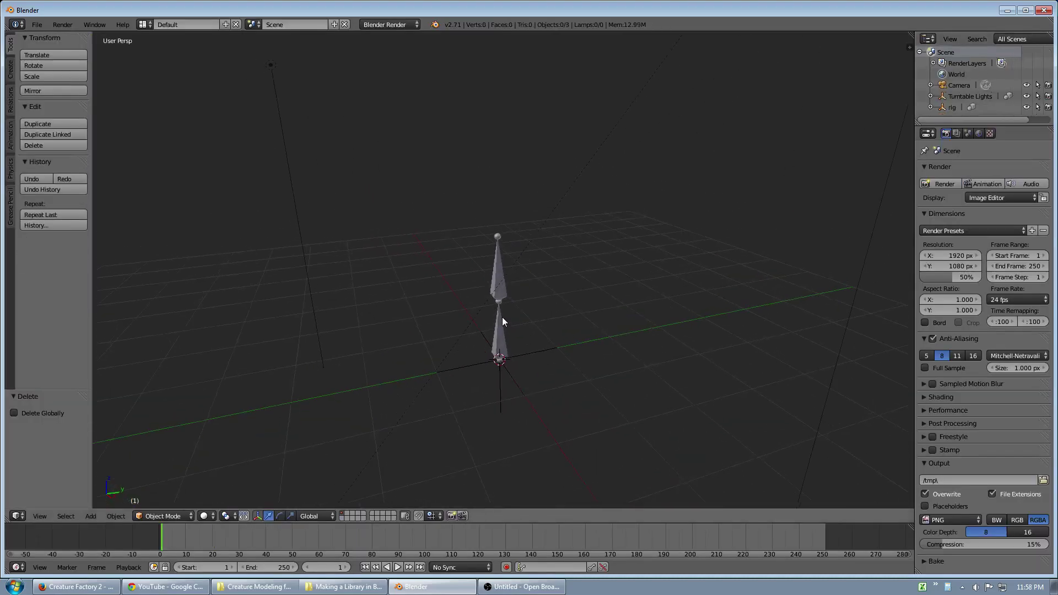
{"action": "middle_click_drag", "start_coordinate": [501, 317], "coordinate": [500, 320]}
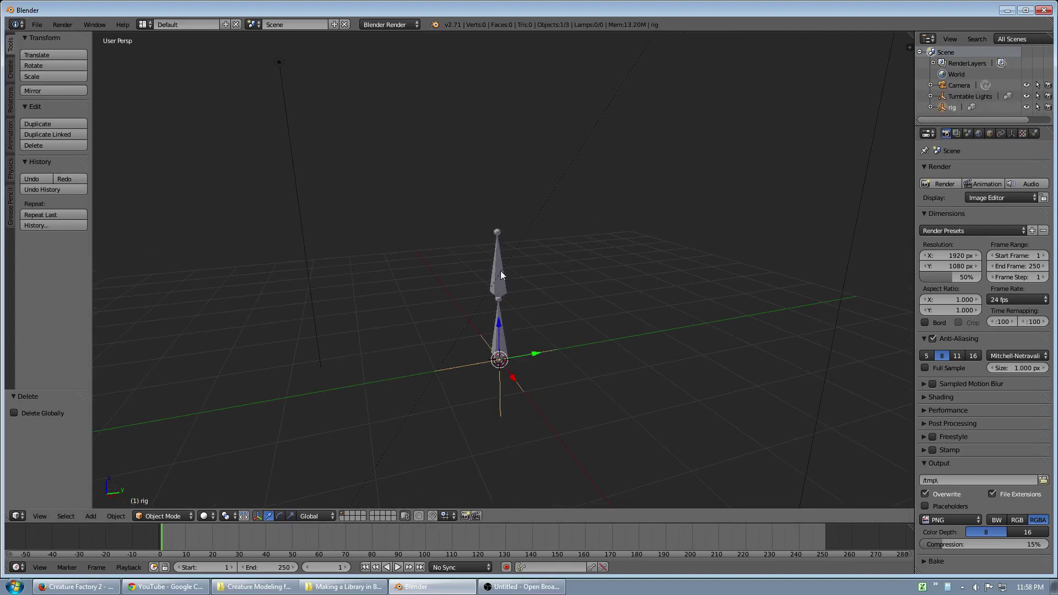
{"action": "middle_click_drag", "start_coordinate": [501, 270], "coordinate": [481, 322]}
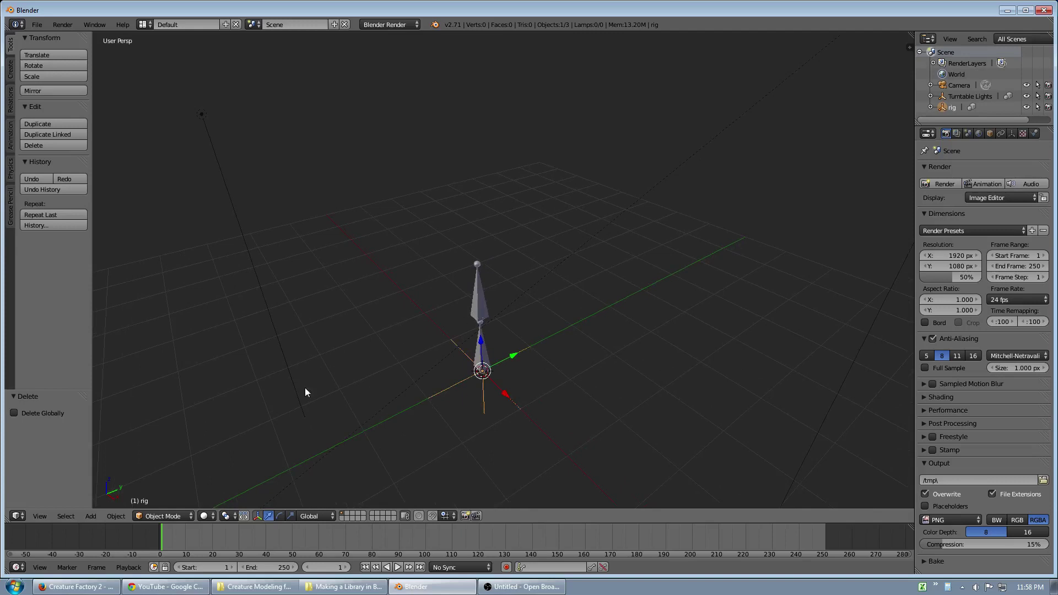
Make a proxy of the linked rig from its Armature, creating rig_proxy
{"action": "left_click", "coordinate": [116, 516]}
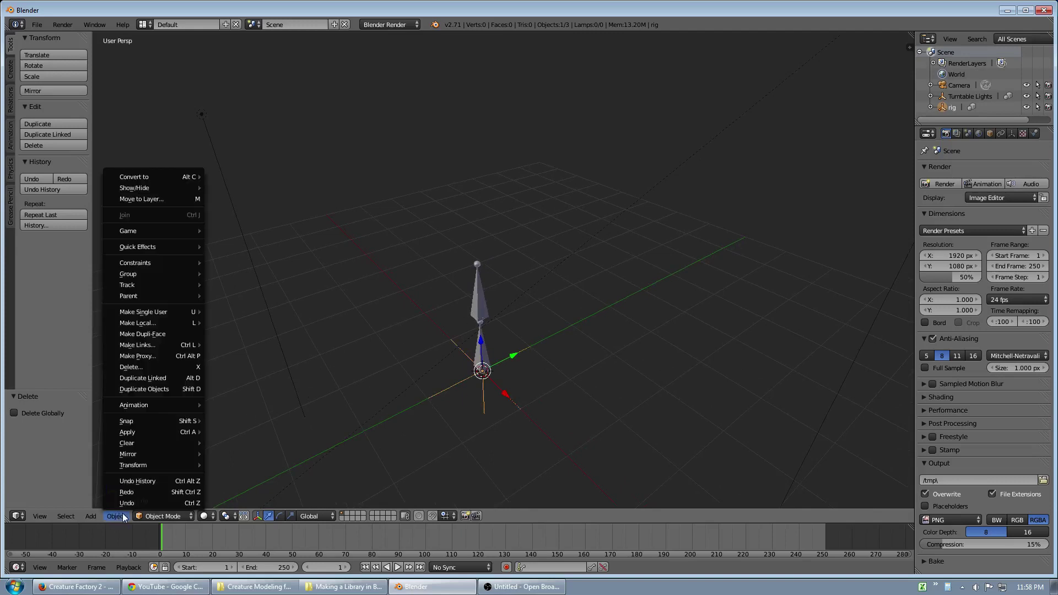
{"action": "left_click", "coordinate": [151, 358]}
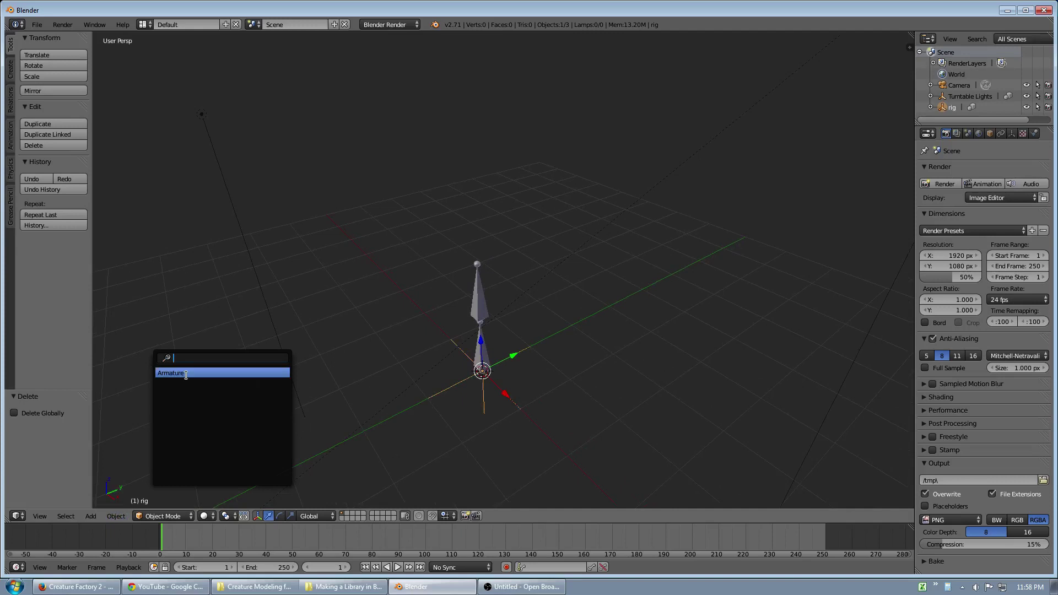
{"action": "left_click", "coordinate": [186, 373]}
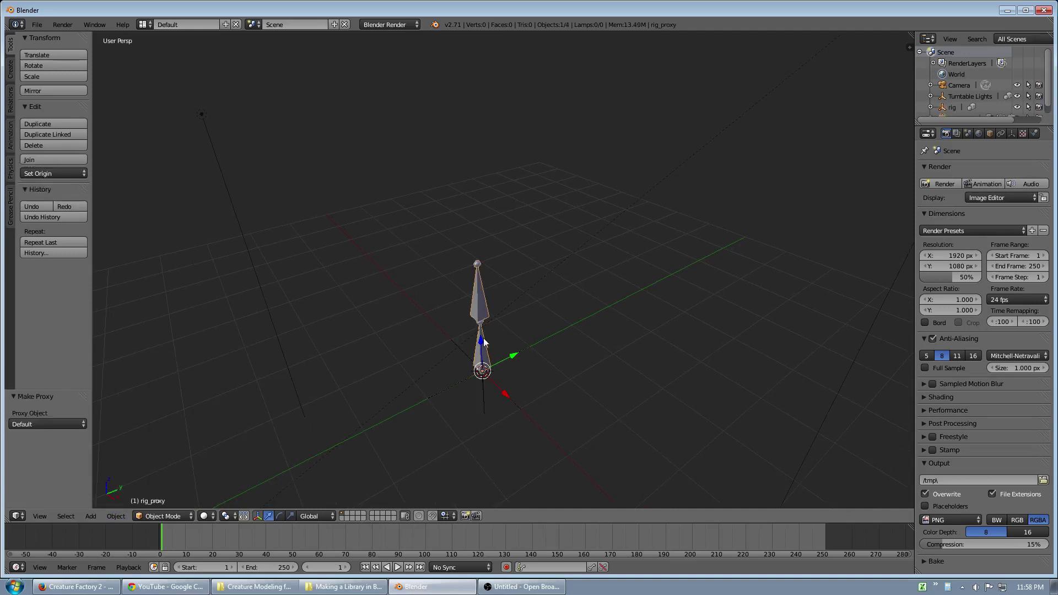
{"action": "middle_click_drag", "start_coordinate": [494, 337], "coordinate": [498, 337]}
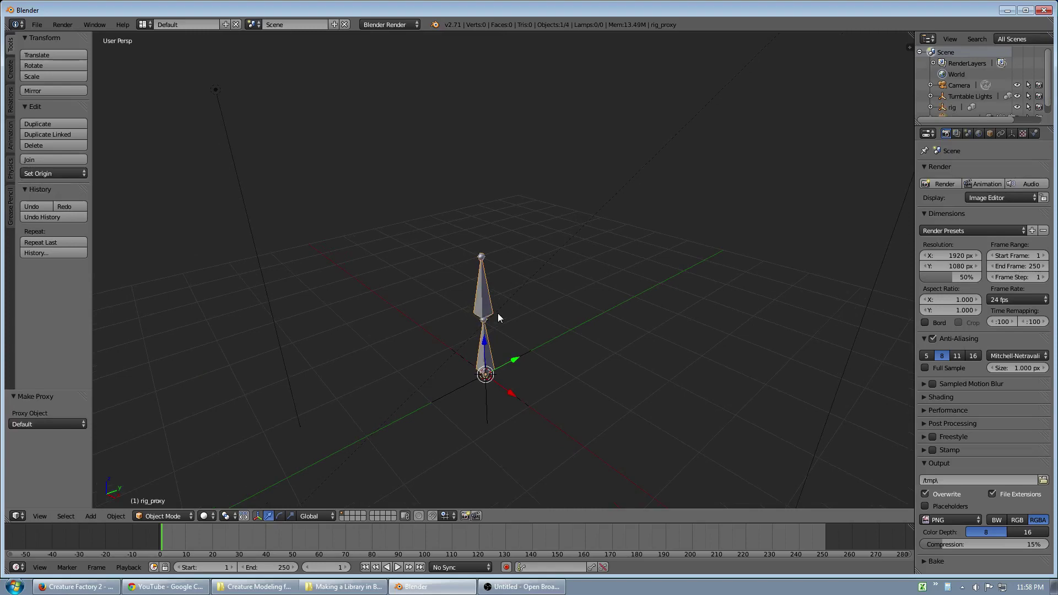
In Pose Mode, rotate rig_proxy's upper bone, then undo it back to rest
{"action": "key", "text": "ctrl+Tab"}
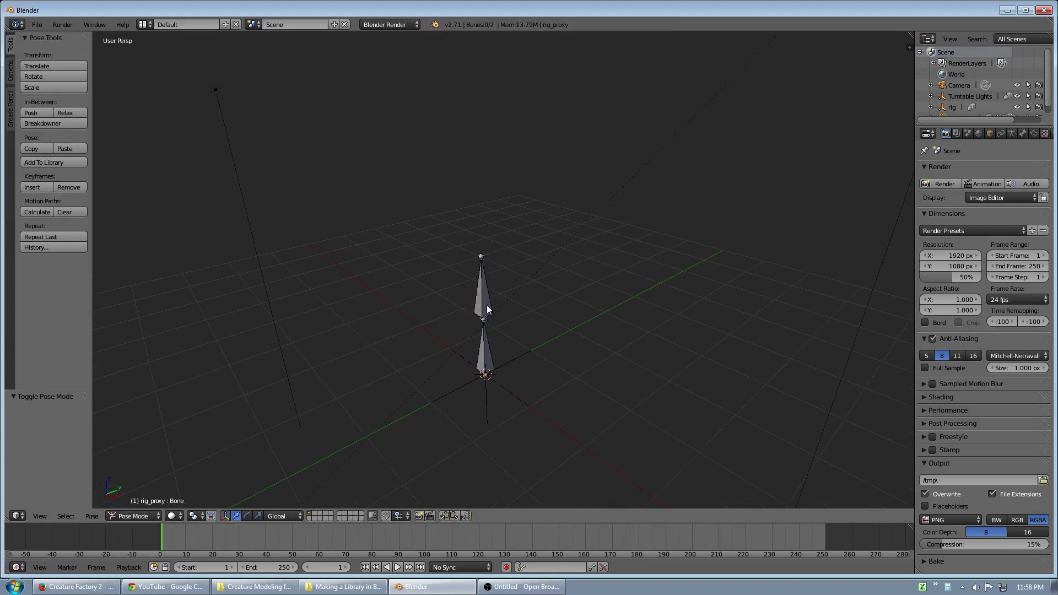
{"action": "right_click", "coordinate": [487, 305]}
{"action": "key", "text": "r"}
{"action": "left_click", "coordinate": [464, 286]}
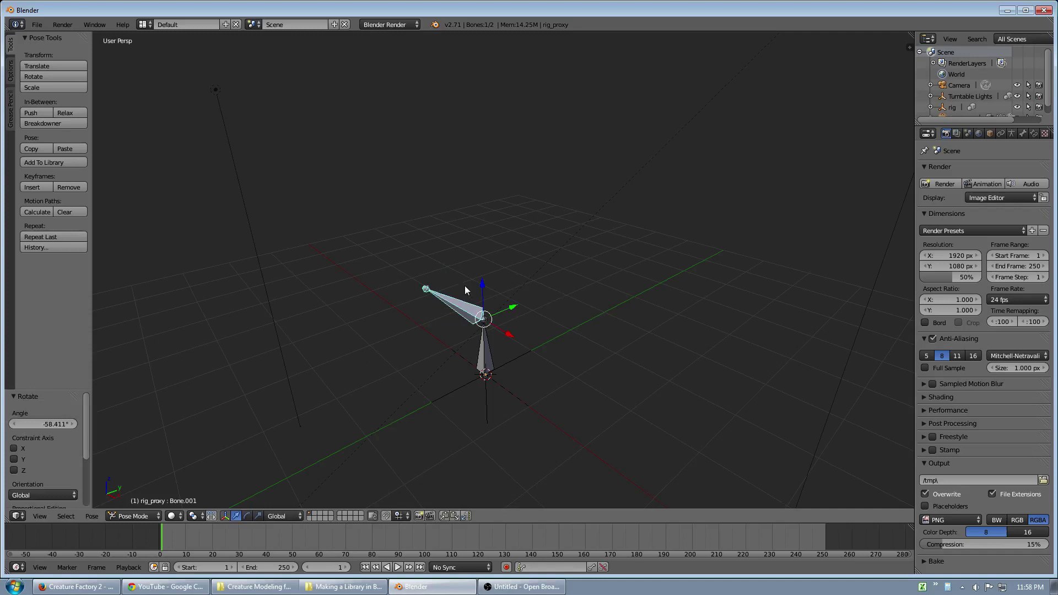
{"action": "key", "text": "ctrl+Tab"}
{"action": "mouse_move", "coordinate": [498, 332]}
{"action": "middle_mouse_down"}
{"action": "mouse_move", "coordinate": [463, 320]}
{"action": "mouse_move", "coordinate": [498, 335]}
{"action": "middle_mouse_up"}
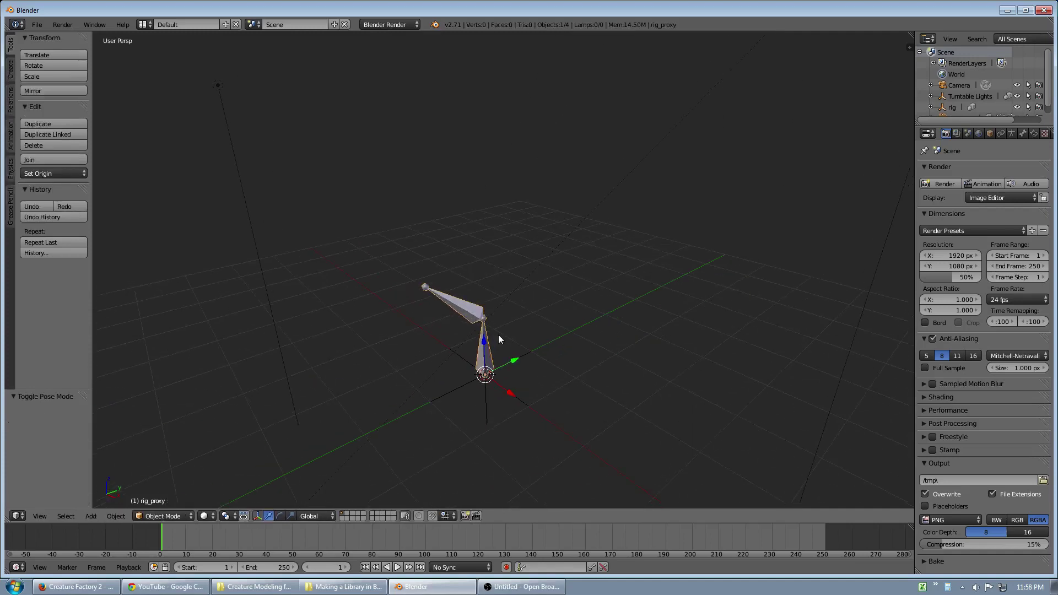
{"action": "key", "text": "ctrl+Tab"}
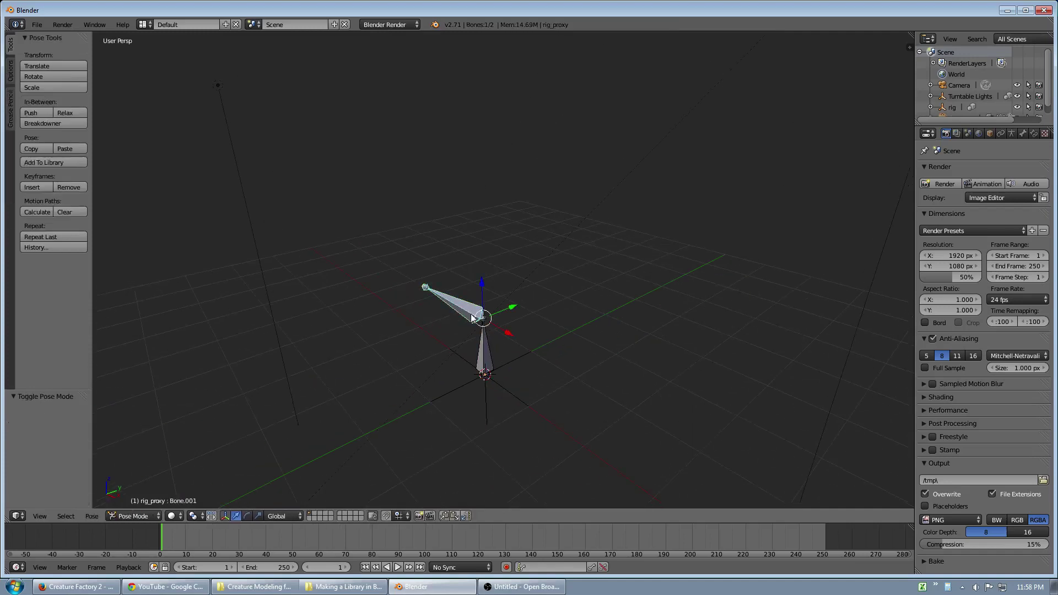
{"action": "key", "text": "ctrl+z"}
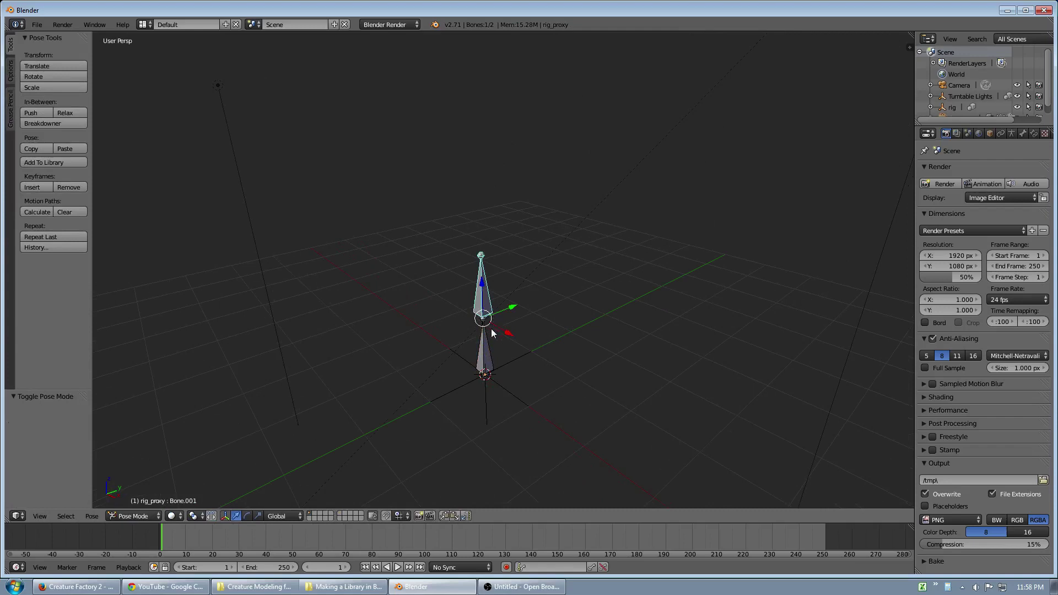
Re-enter Pose Mode and show the armature's data properties
{"action": "key", "text": "ctrl+Tab"}
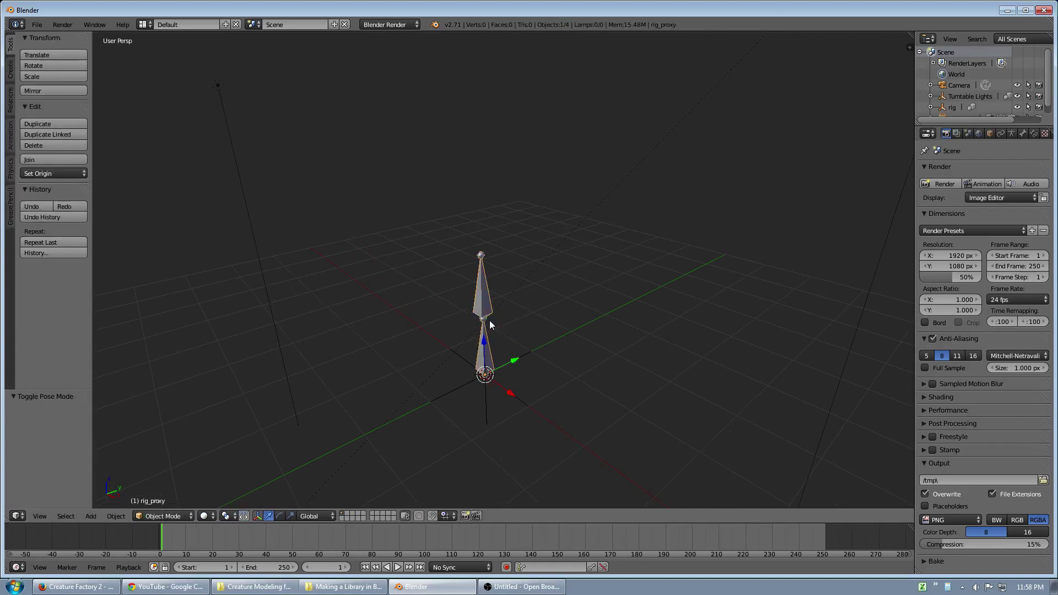
{"action": "key", "text": "ctrl+Tab"}
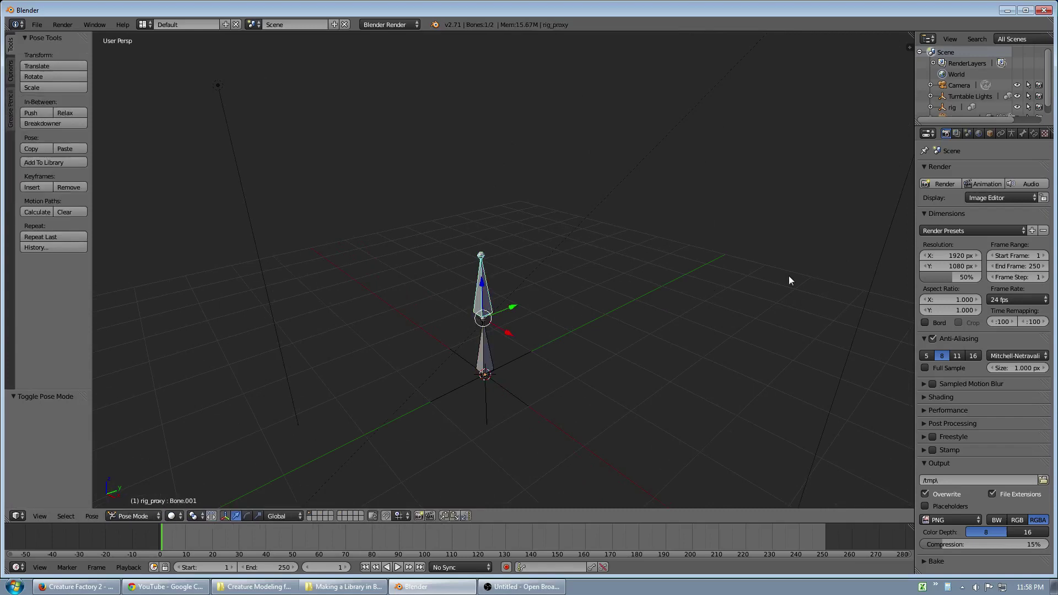
{"action": "left_click", "coordinate": [1011, 133]}
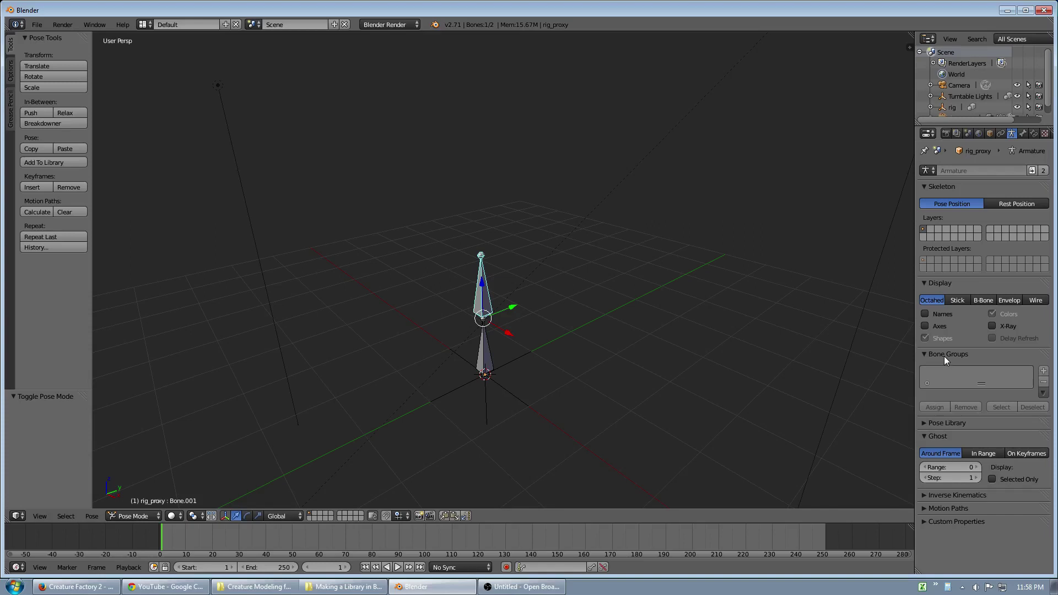
Expand the Pose Library panel, collapse Bone Groups and Skeleton, and deselect all bones
{"action": "left_click", "coordinate": [948, 424]}
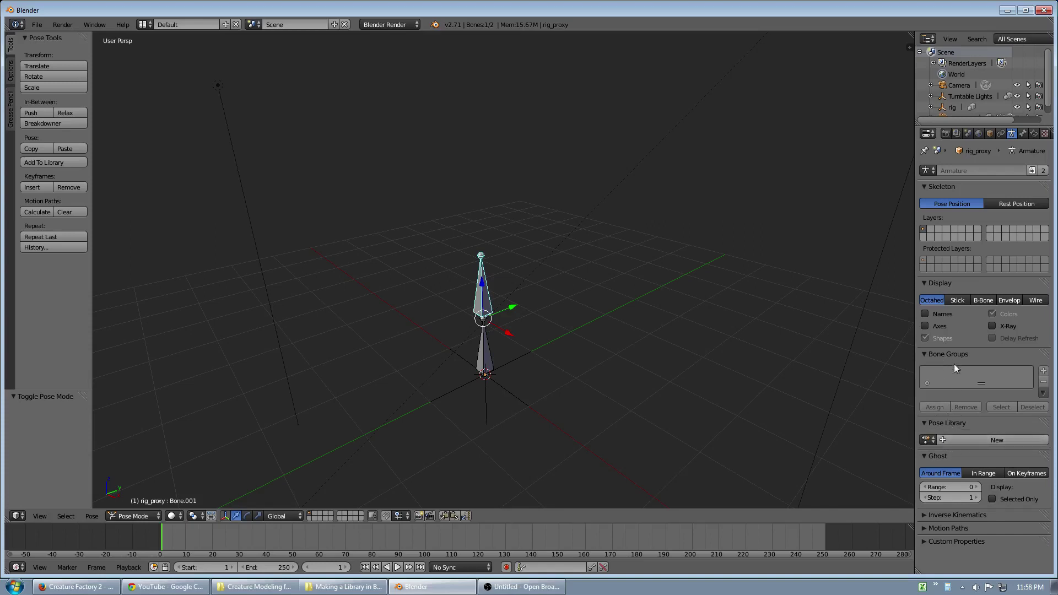
{"action": "left_click_drag", "start_coordinate": [953, 353], "coordinate": [952, 260]}
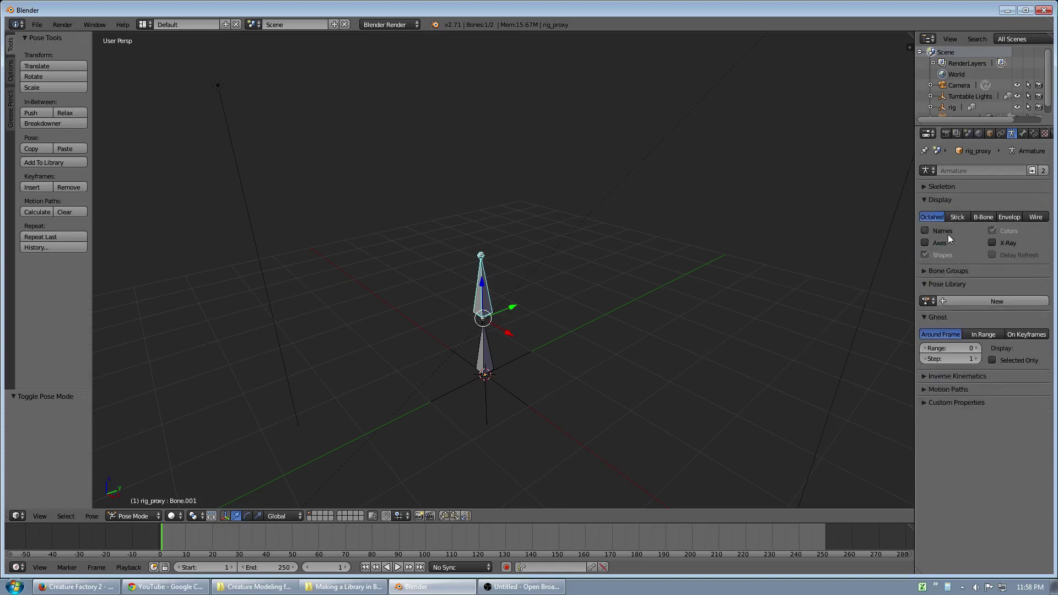
{"action": "key", "text": "a"}
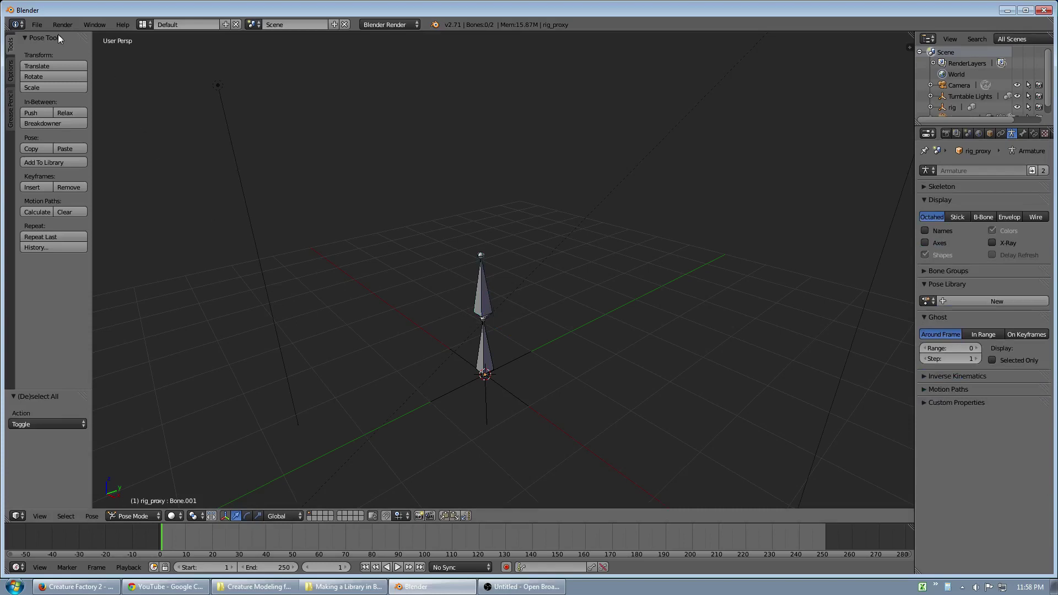
Link the PoseLib action from the Action folder of poseLib.blend
{"action": "left_click", "coordinate": [36, 24]}
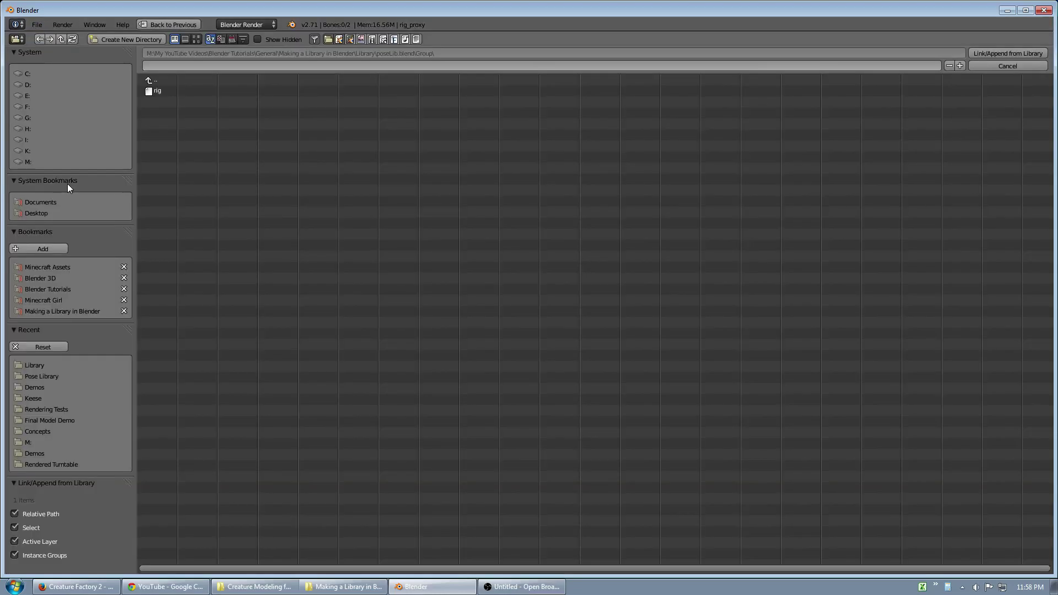
{"action": "left_click", "coordinate": [153, 80]}
{"action": "left_click", "coordinate": [164, 91]}
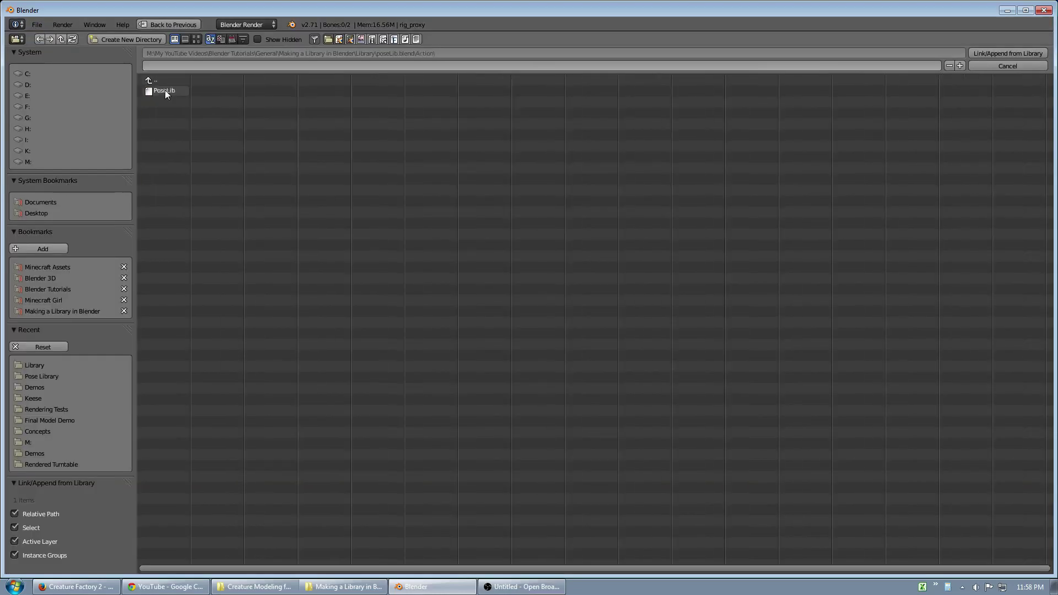
{"action": "left_click", "coordinate": [999, 54]}
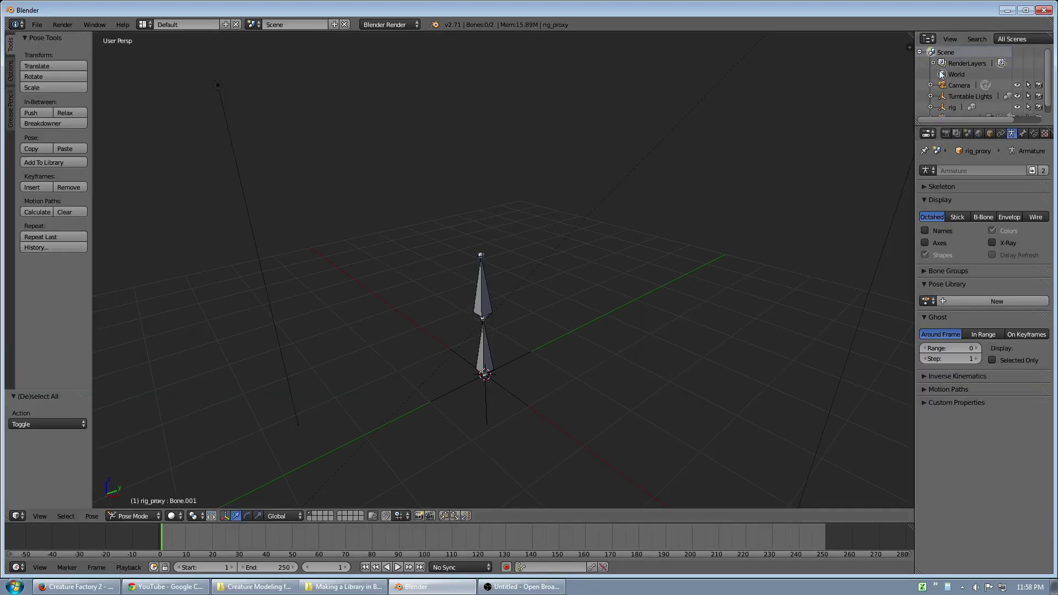
Assign the linked PoseLib library to rig_proxy, make it local, and select its Default pose
{"action": "right_click", "coordinate": [485, 299]}
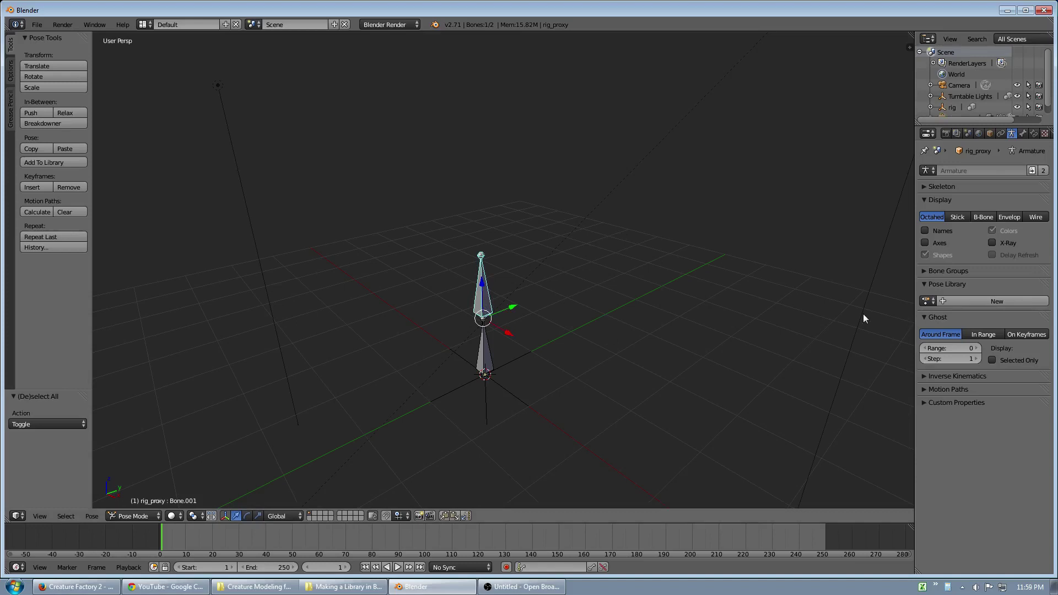
{"action": "left_click", "coordinate": [927, 301]}
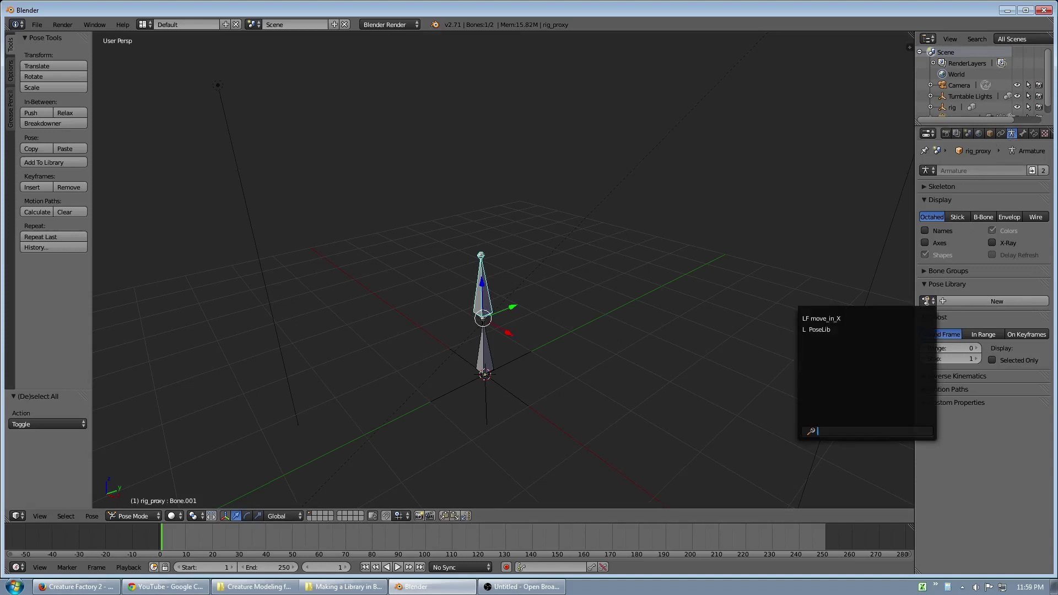
{"action": "left_click", "coordinate": [843, 330]}
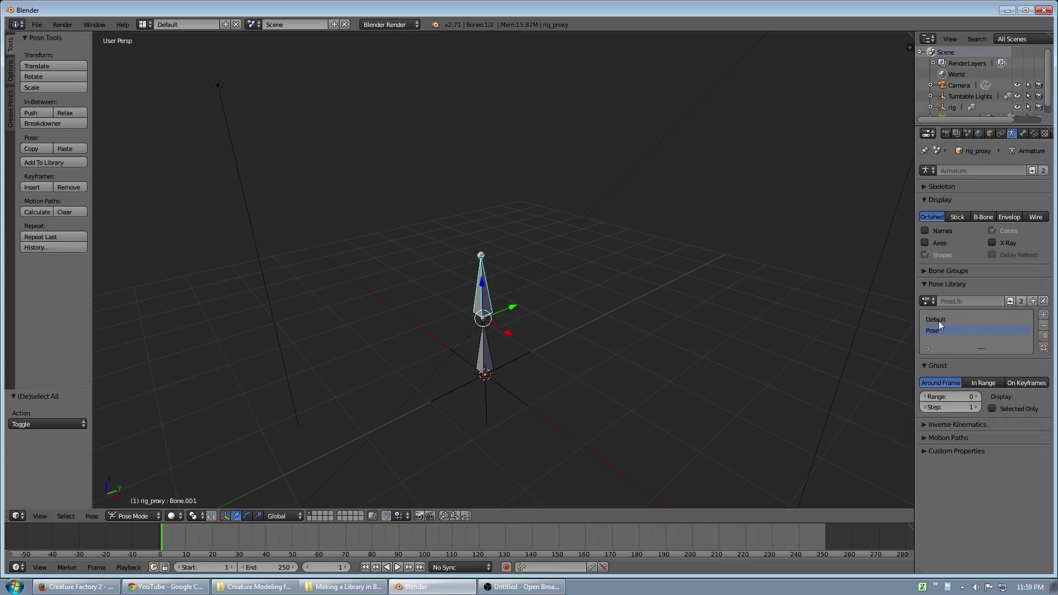
{"action": "left_click", "coordinate": [1022, 300]}
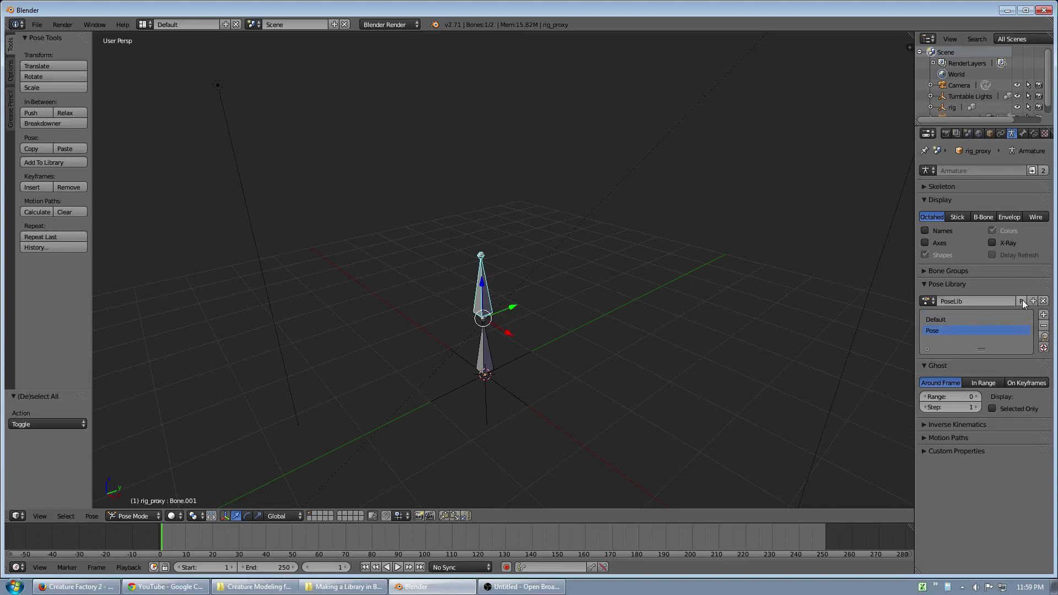
{"action": "left_click", "coordinate": [937, 321]}
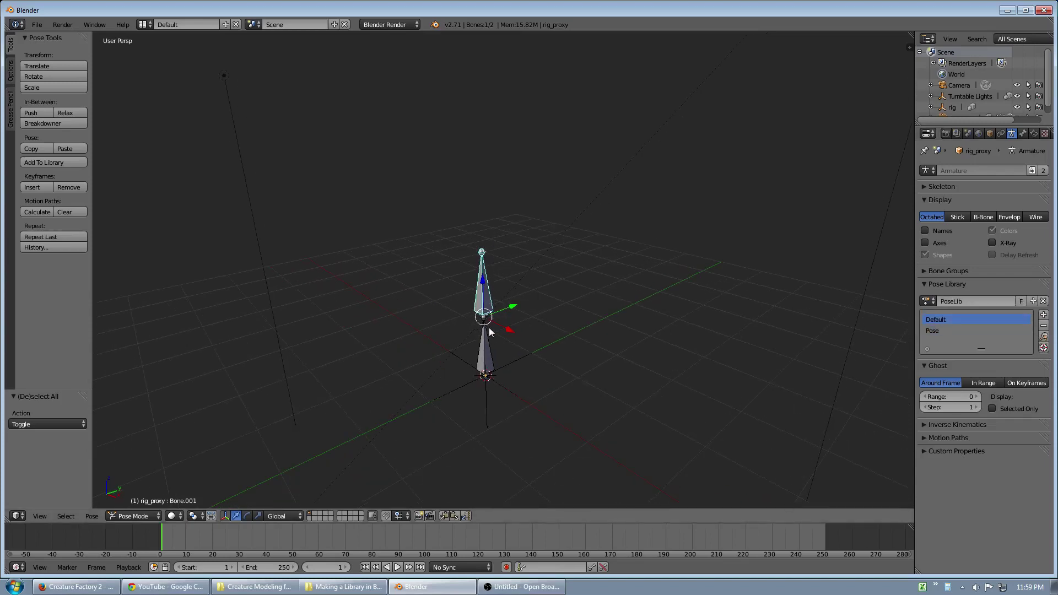
{"action": "scroll", "coordinate": [491, 330], "scroll_direction": "up", "scroll_amount": 2}
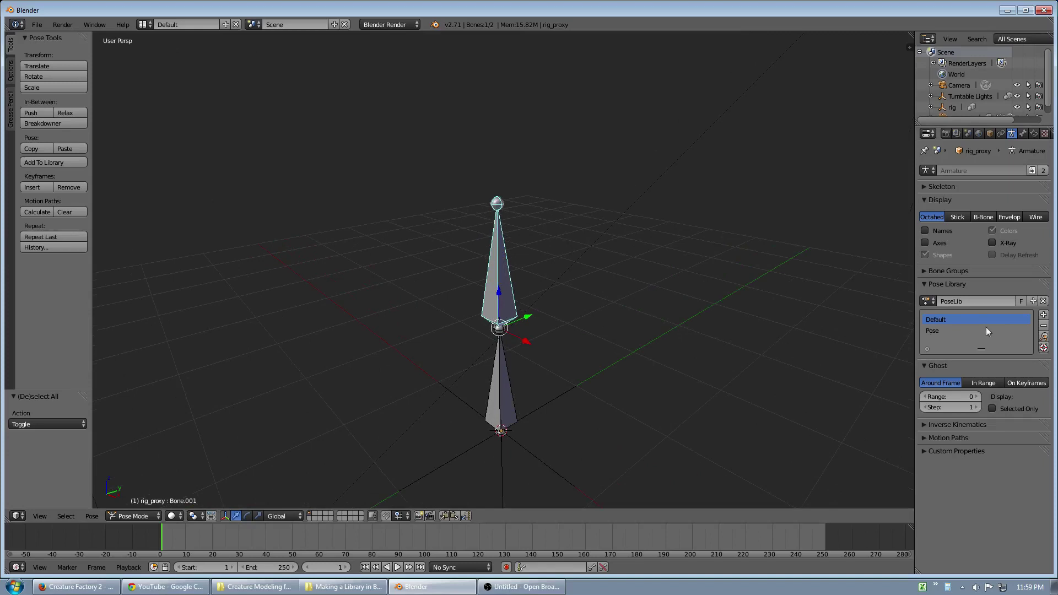
Apply the library's bent Pose to all of the rig's bones
{"action": "left_click", "coordinate": [940, 330]}
{"action": "left_click", "coordinate": [1044, 337]}
{"action": "right_click", "coordinate": [498, 391]}
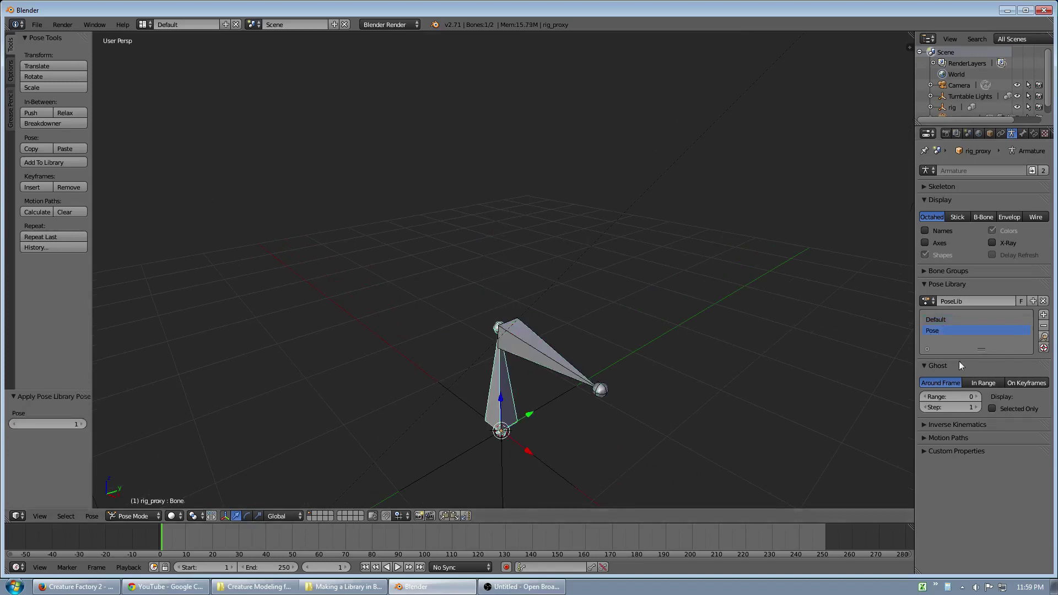
{"action": "key", "text": "a"}
{"action": "key", "text": "a"}
{"action": "left_click", "coordinate": [1044, 336]}
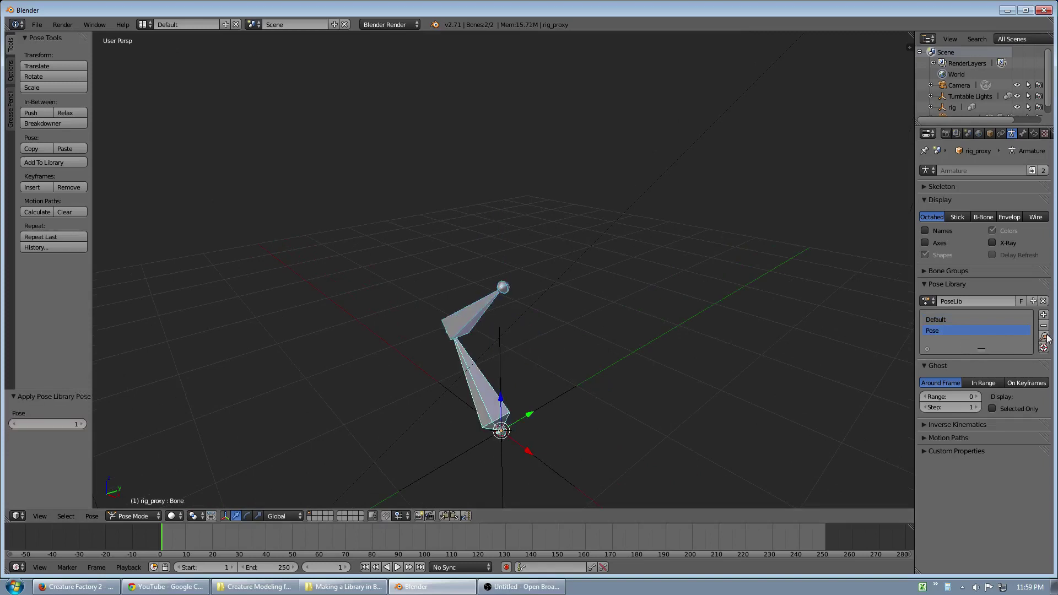
{"action": "middle_click_drag", "start_coordinate": [447, 355], "coordinate": [372, 355]}
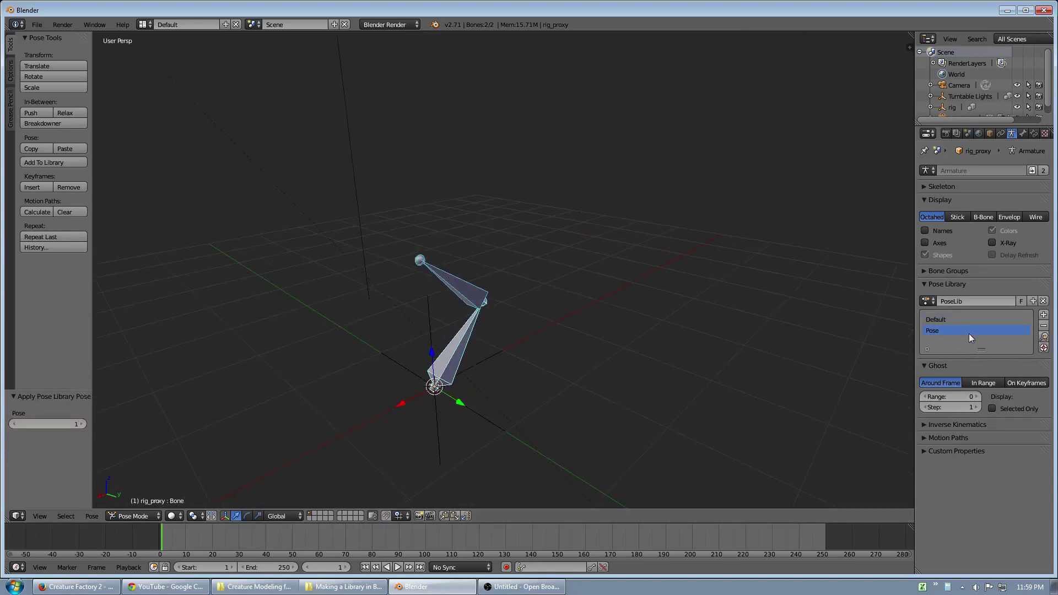
Return the rig to the Default pose and deselect all bones
{"action": "left_click", "coordinate": [1043, 337]}
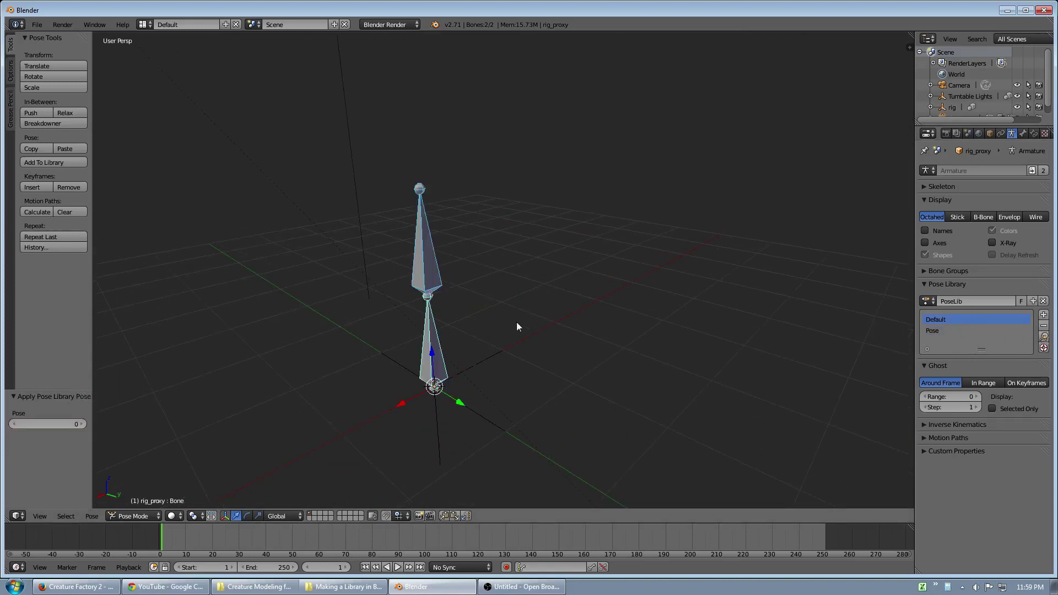
{"action": "middle_click_drag", "start_coordinate": [517, 322], "coordinate": [547, 326]}
{"action": "key", "text": "a"}
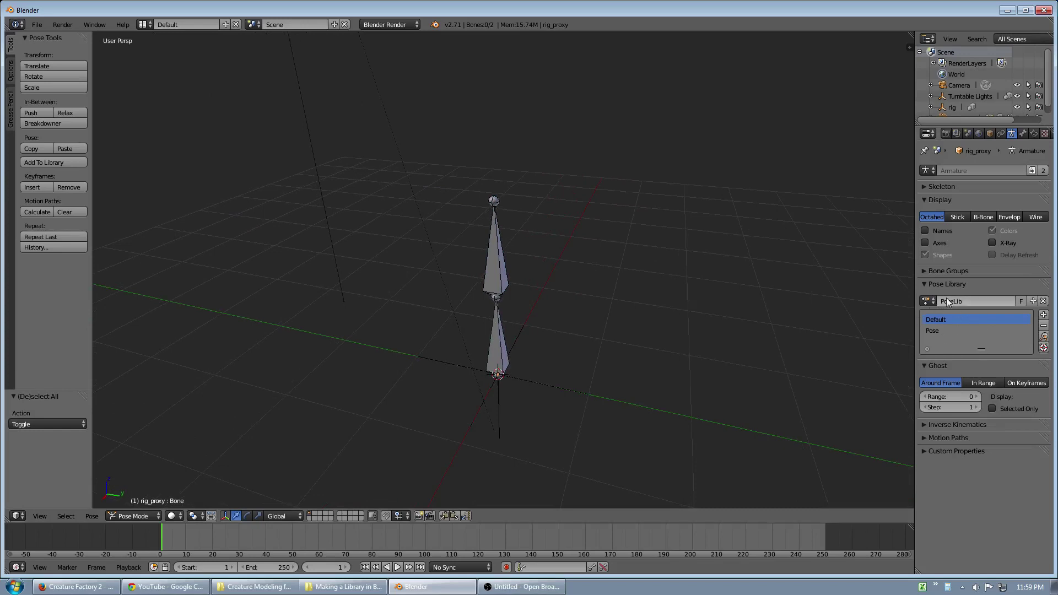
{"action": "middle_click_drag", "start_coordinate": [518, 308], "coordinate": [490, 336]}
Delete the rig, the Turntable Lights empty and rig_proxy from the scene
{"action": "key", "text": "ctrl+Tab"}
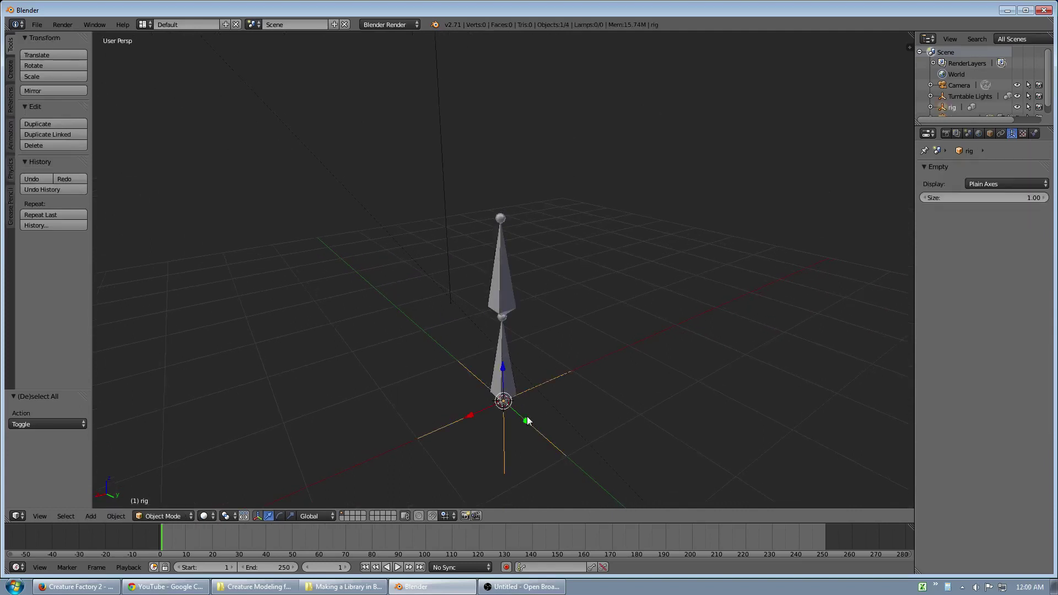
{"action": "key", "text": "x"}
{"action": "left_click", "coordinate": [528, 416]}
{"action": "right_click", "coordinate": [527, 421]}
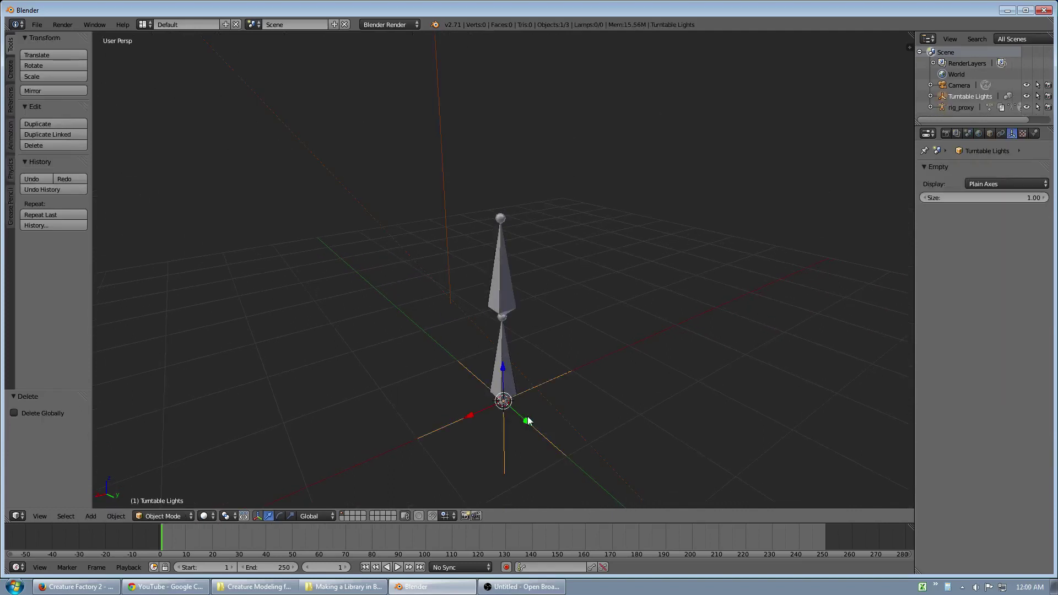
{"action": "key", "text": "x"}
{"action": "left_click", "coordinate": [527, 418]}
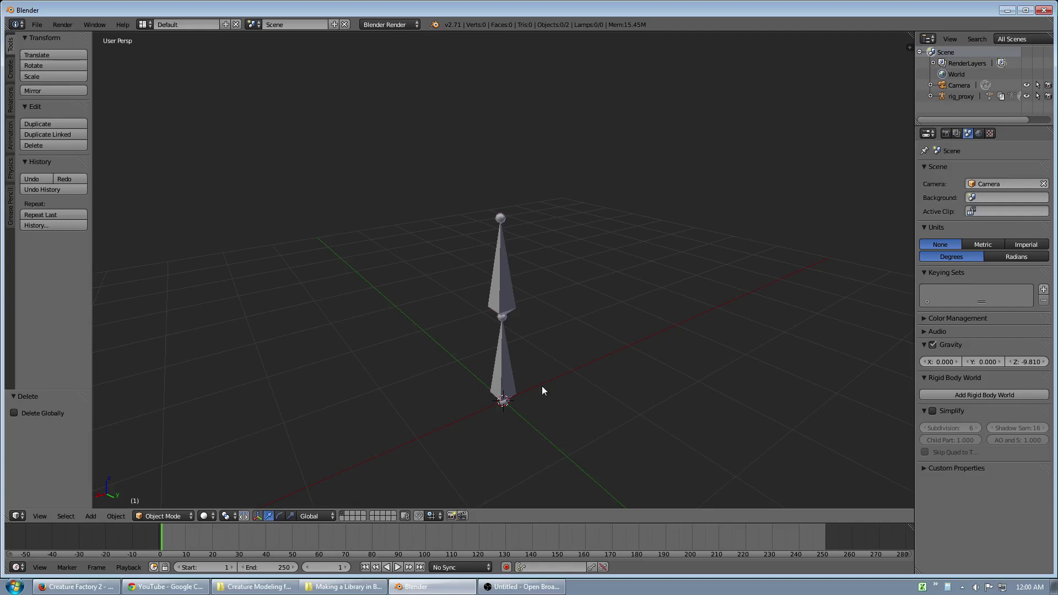
{"action": "key", "text": "a"}
{"action": "key", "text": "x"}
{"action": "left_click", "coordinate": [548, 389]}
{"action": "middle_click_drag", "start_coordinate": [548, 390], "coordinate": [500, 381]}
Link the Nikki v1.0 group from Library/Nikki v1.0.blend/Group into the scene
{"action": "left_click", "coordinate": [37, 24]}
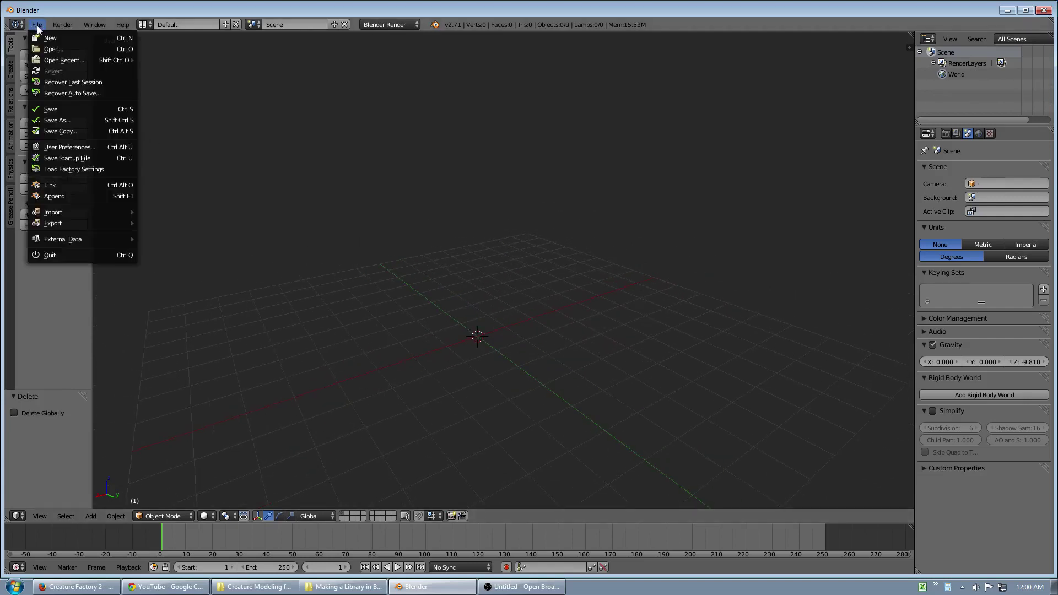
{"action": "left_click", "coordinate": [68, 184]}
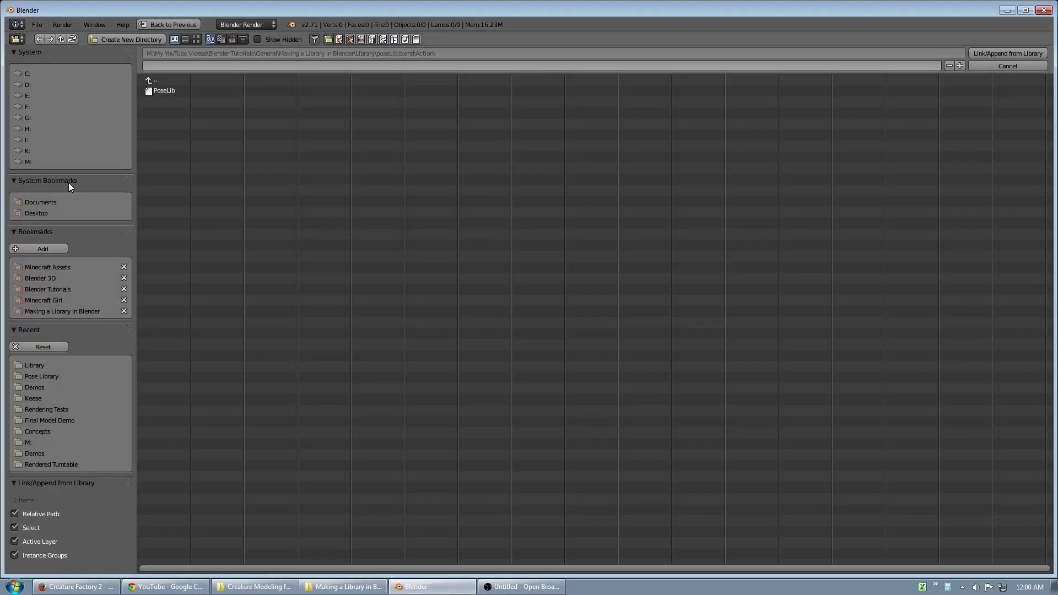
{"action": "left_click", "coordinate": [156, 81]}
{"action": "left_click", "coordinate": [156, 81]}
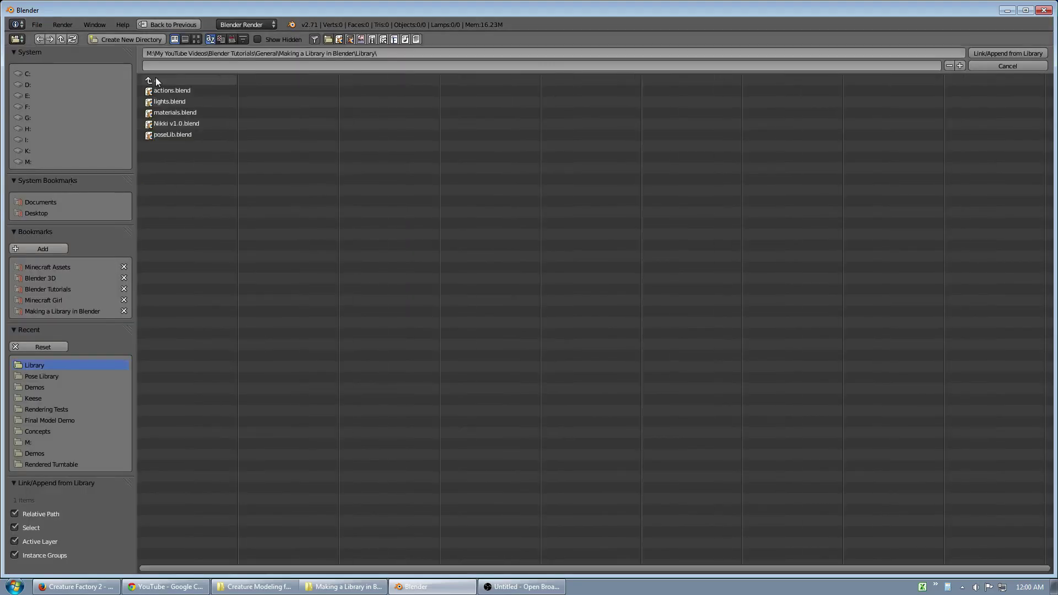
{"action": "left_click", "coordinate": [164, 123]}
{"action": "left_click", "coordinate": [170, 136]}
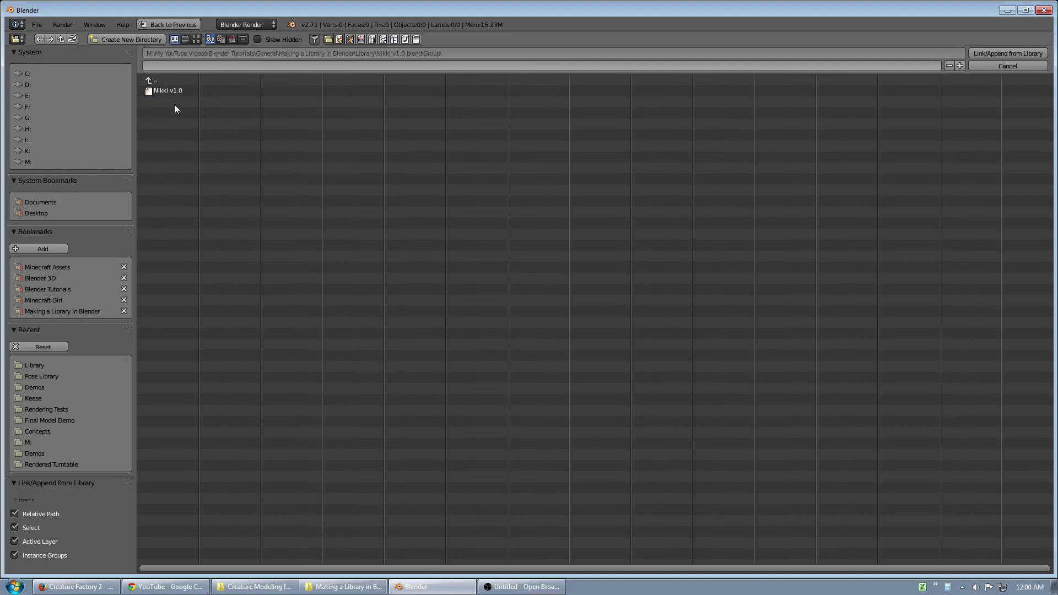
{"action": "left_click", "coordinate": [994, 51]}
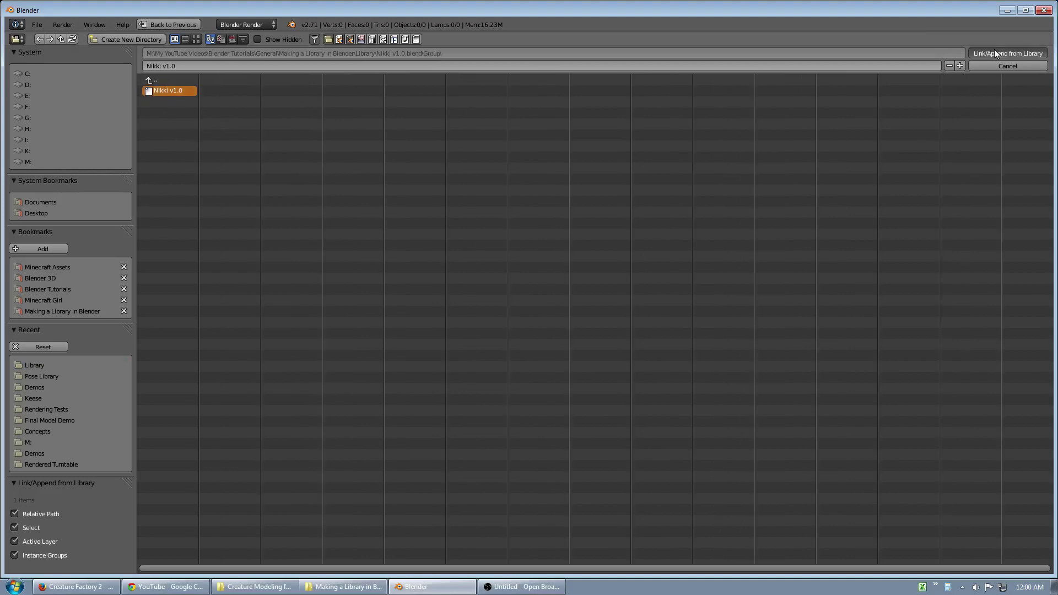
{"action": "middle_click_drag", "start_coordinate": [502, 312], "coordinate": [634, 312]}
{"action": "scroll", "coordinate": [543, 314], "scroll_direction": "up", "scroll_amount": 6}
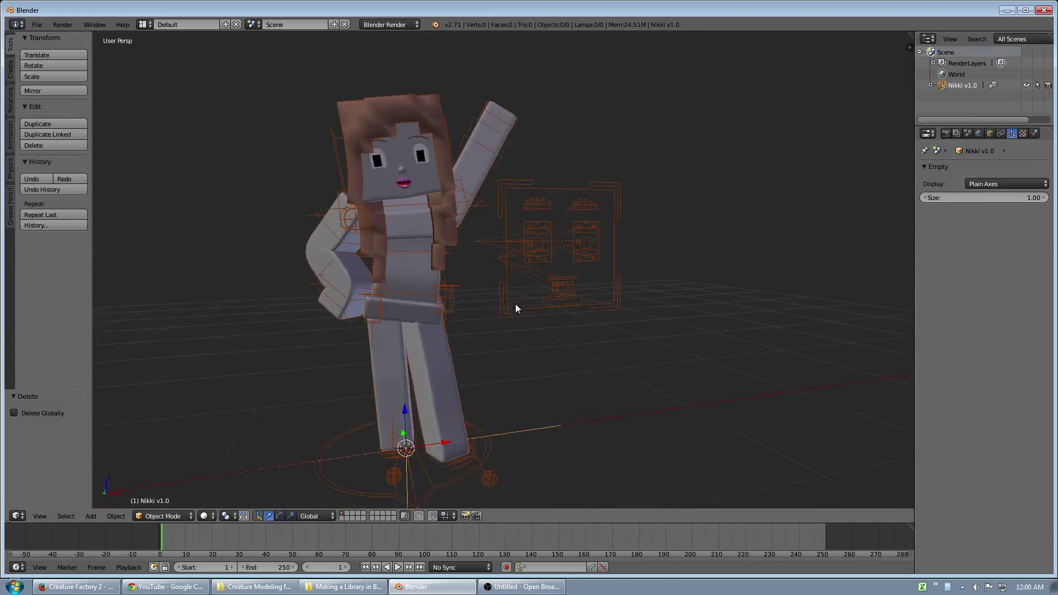
{"action": "scroll", "coordinate": [512, 316], "scroll_direction": "down", "scroll_amount": 2}
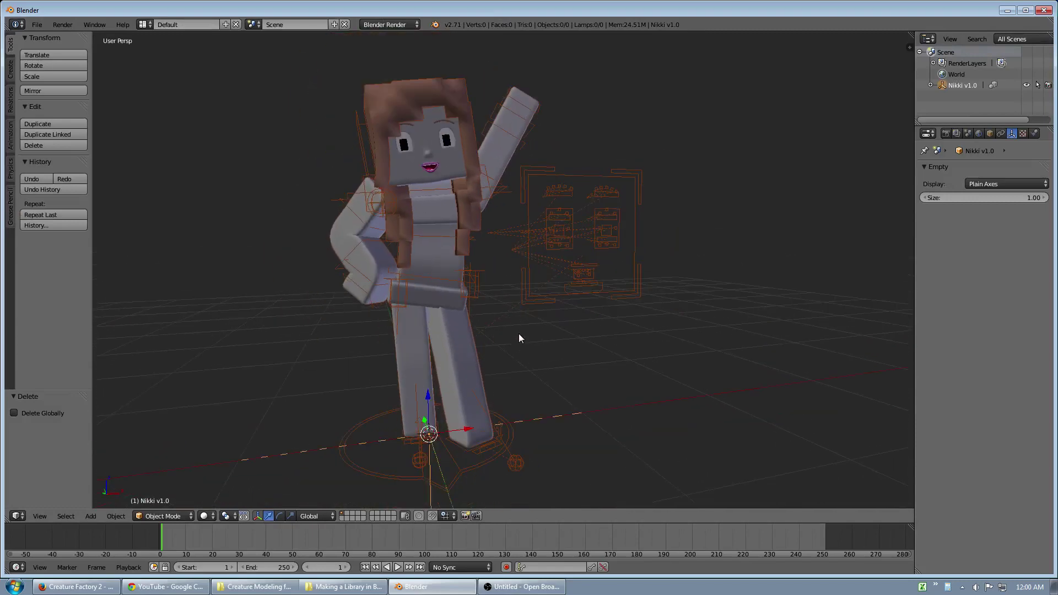
Make a proxy of Nikki's armature with Ctrl+Alt+P and put it into Pose Mode
{"action": "middle_click_drag", "start_coordinate": [516, 335], "coordinate": [504, 344]}
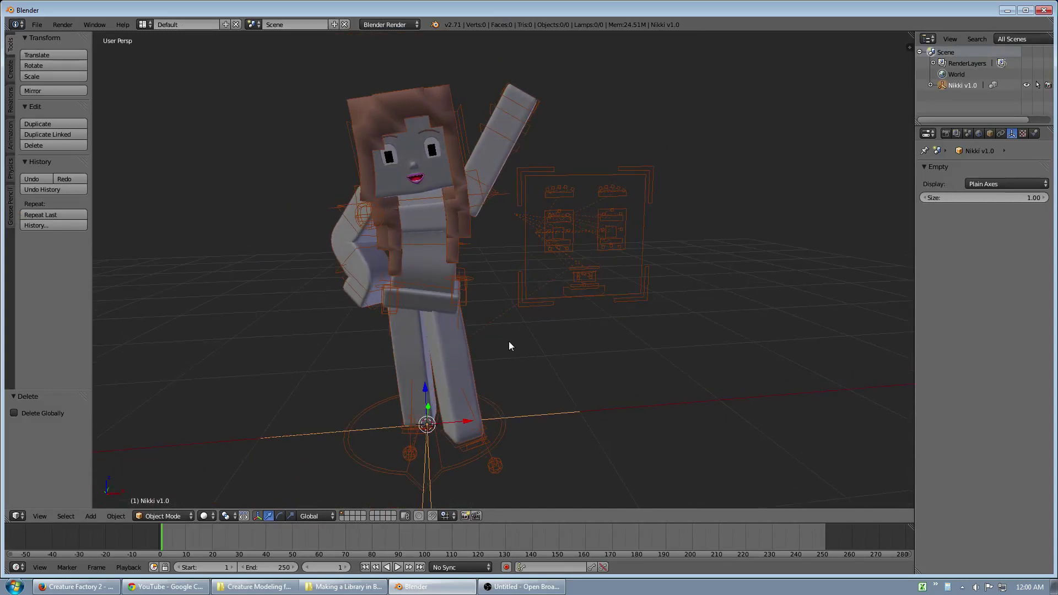
{"action": "key", "text": "ctrl+alt+p"}
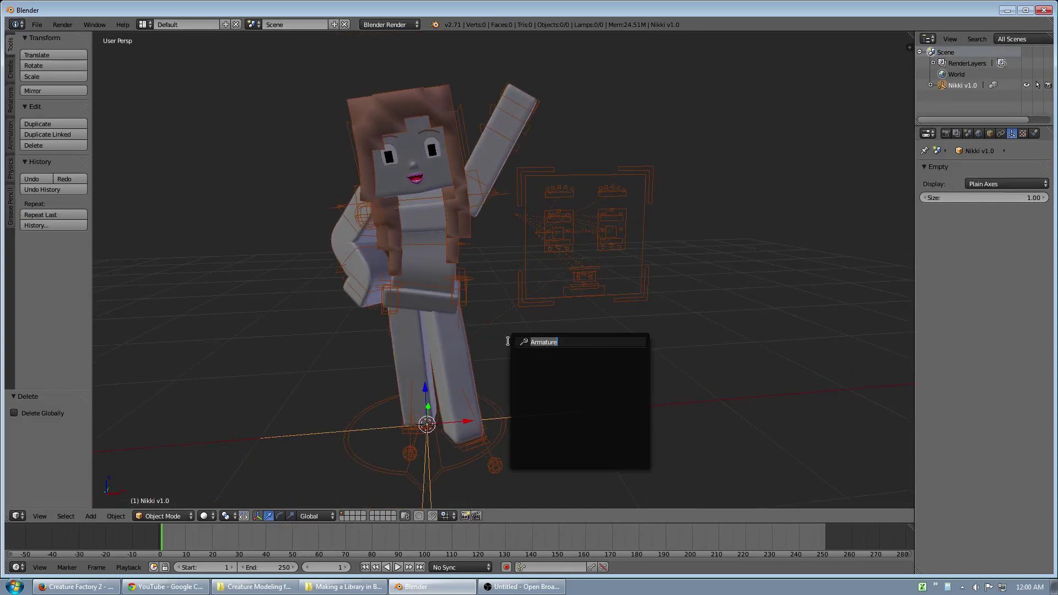
{"action": "left_click", "coordinate": [528, 358]}
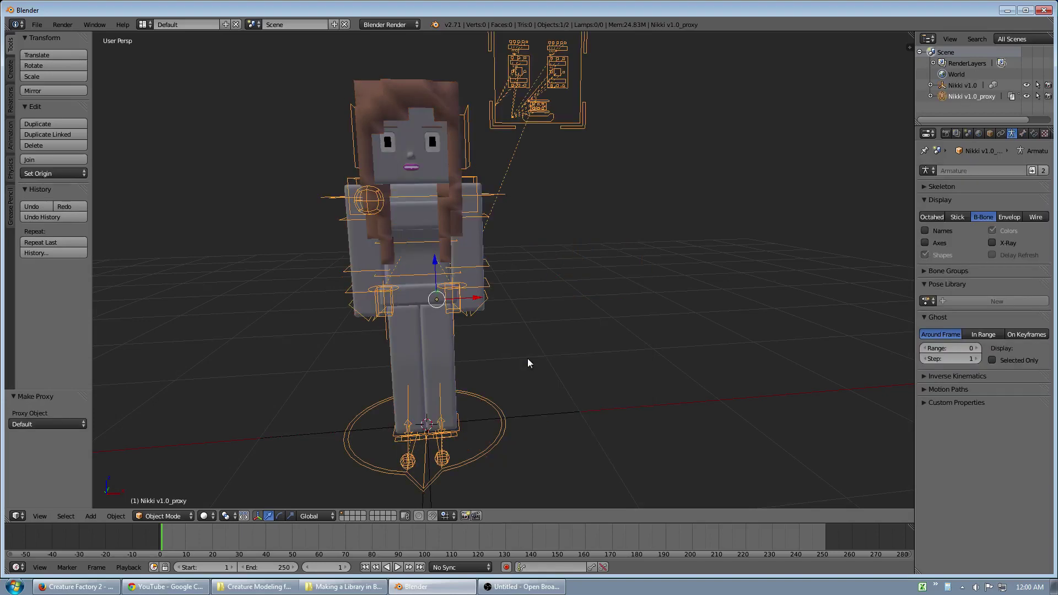
{"action": "middle_click_drag", "start_coordinate": [490, 335], "coordinate": [511, 336], "text": "shift"}
{"action": "key", "text": "ctrl+Tab"}
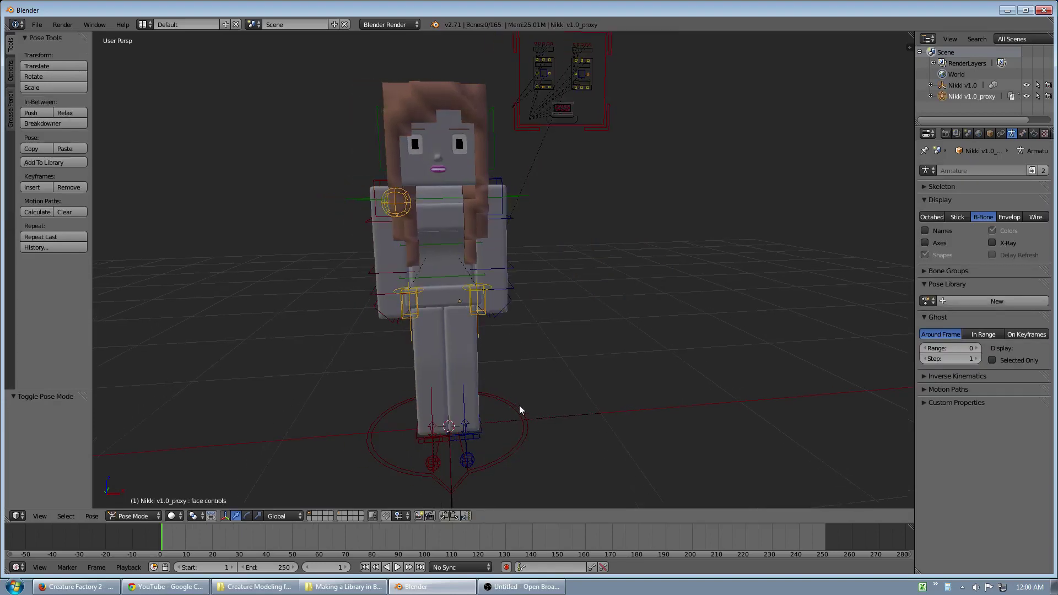
{"action": "right_click", "coordinate": [520, 410]}
Switch viewport shading to Texture and view Nikki from the front
{"action": "left_click", "coordinate": [176, 517]}
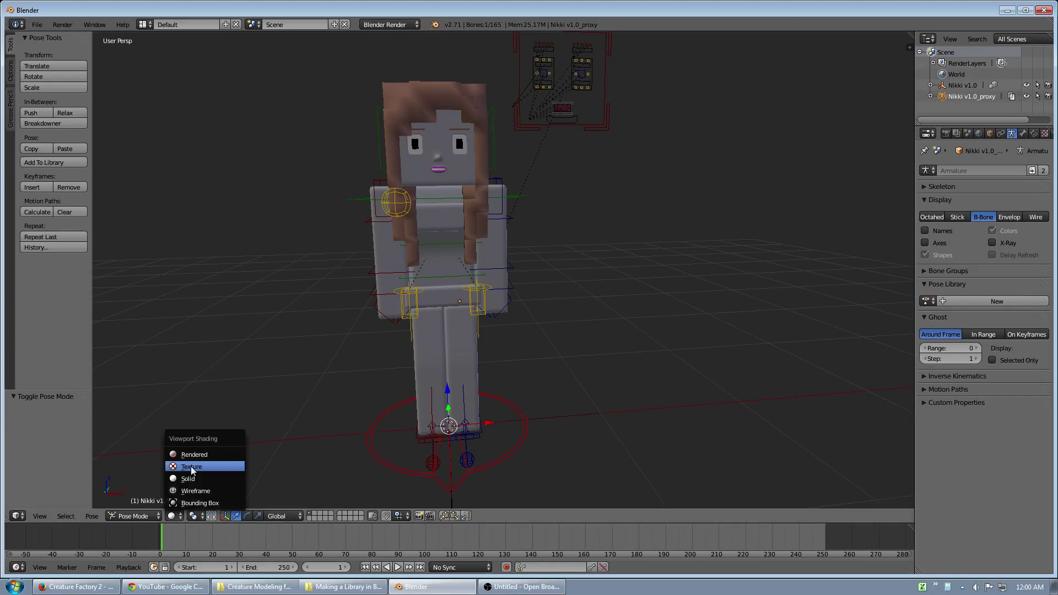
{"action": "left_click", "coordinate": [191, 466]}
{"action": "middle_click_drag", "start_coordinate": [514, 362], "coordinate": [520, 361], "text": "shift"}
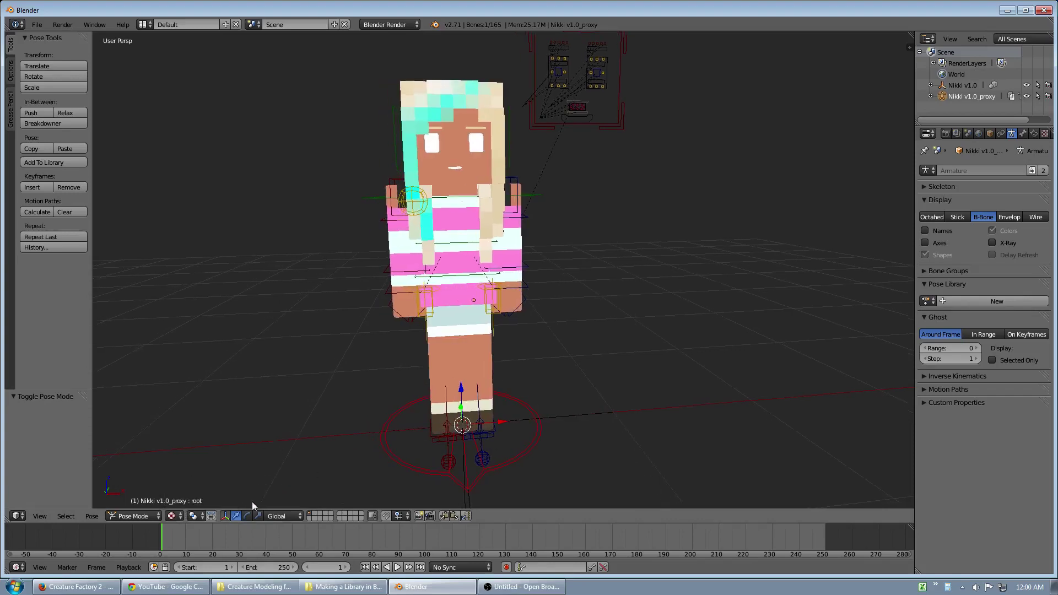
{"action": "scroll", "coordinate": [487, 373], "scroll_direction": "down", "scroll_amount": 3}
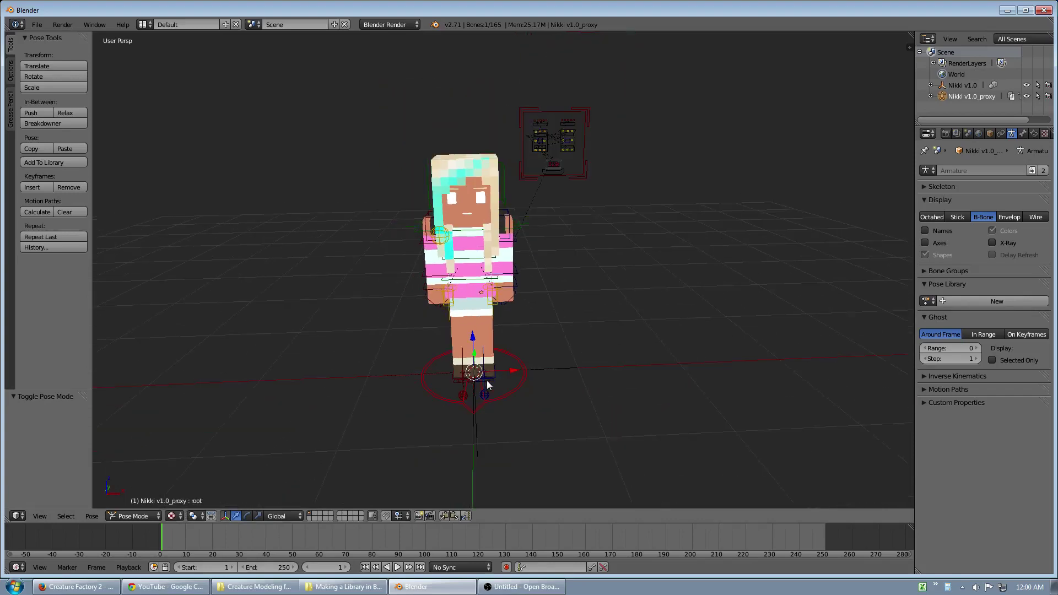
{"action": "key", "text": "g"}
{"action": "key", "text": "Escape"}
{"action": "key", "text": "KP_1"}
{"action": "scroll", "coordinate": [513, 336], "scroll_direction": "up", "scroll_amount": 2}
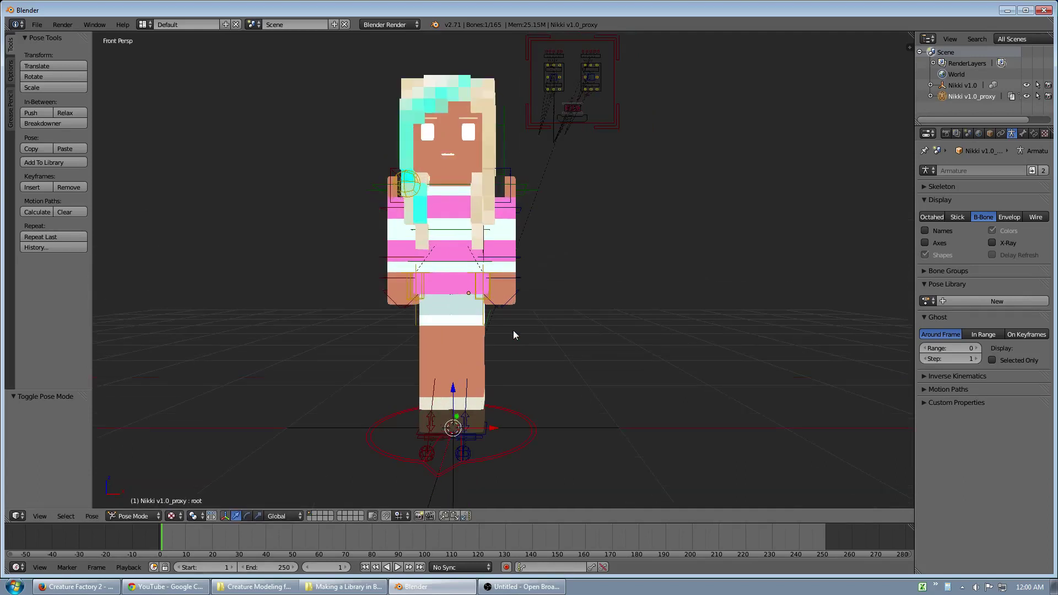
Rotate Nikki's left upper arm about 52° and bend the left forearm inward about 54°
{"action": "right_click", "coordinate": [515, 212]}
{"action": "key", "text": "r"}
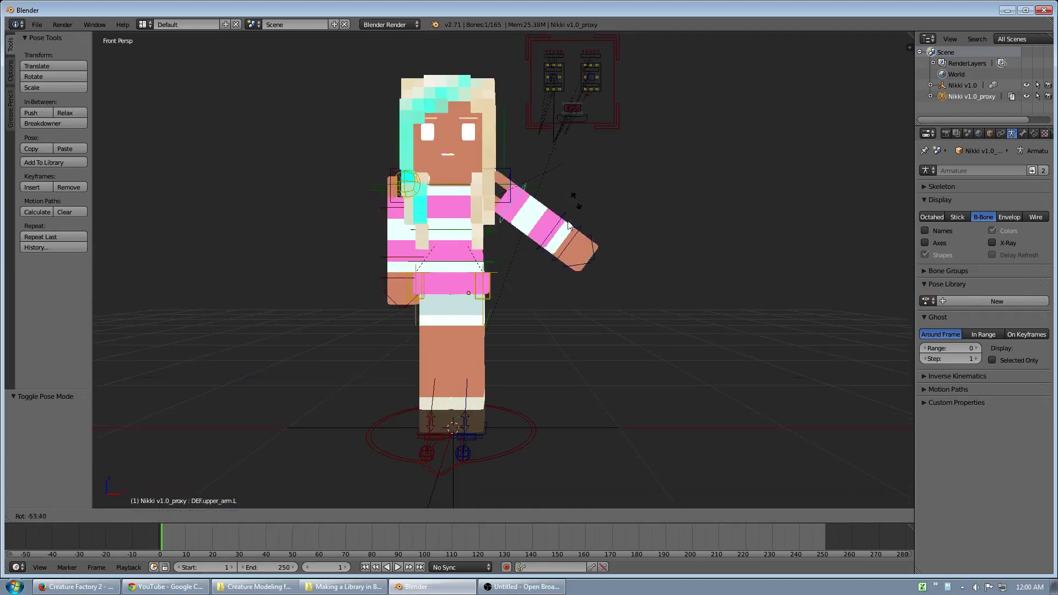
{"action": "left_click", "coordinate": [570, 162]}
{"action": "middle_click_drag", "start_coordinate": [570, 162], "coordinate": [524, 271]}
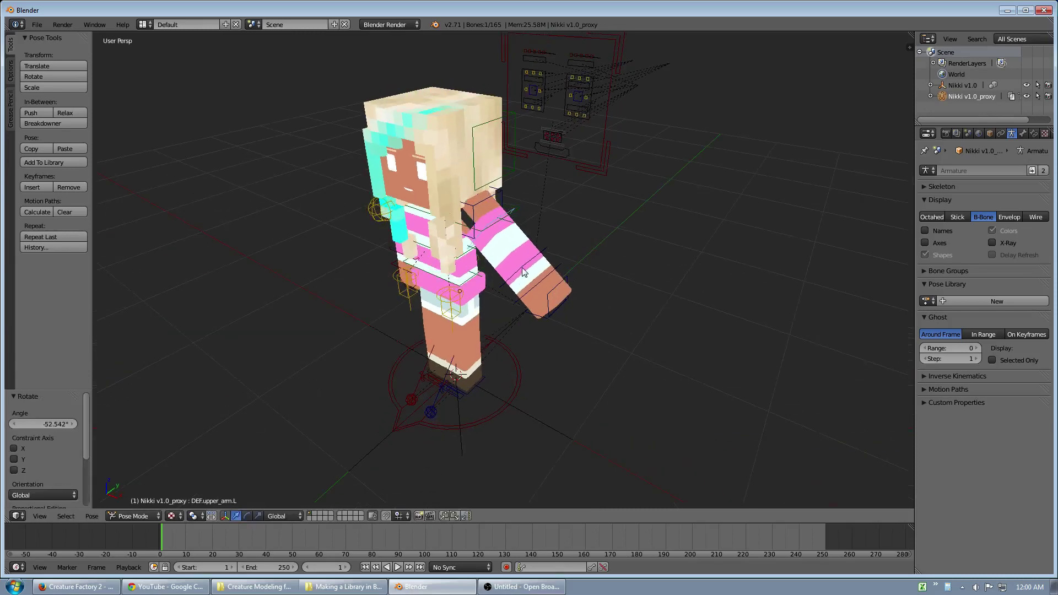
{"action": "right_click", "coordinate": [524, 271]}
{"action": "key", "text": "r"}
{"action": "left_click", "coordinate": [423, 301]}
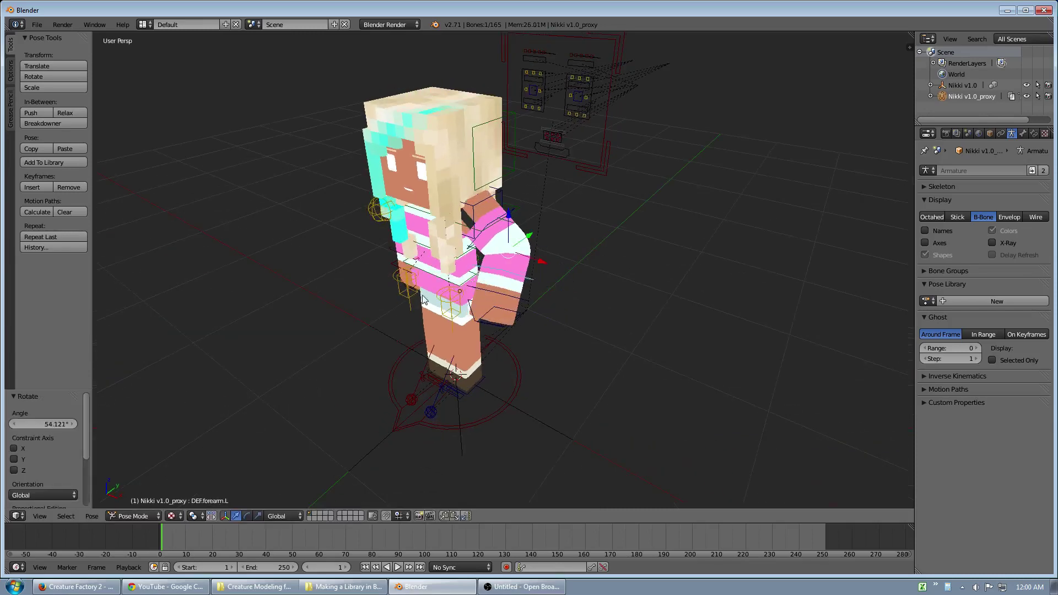
{"action": "middle_click_drag", "start_coordinate": [423, 300], "coordinate": [573, 166]}
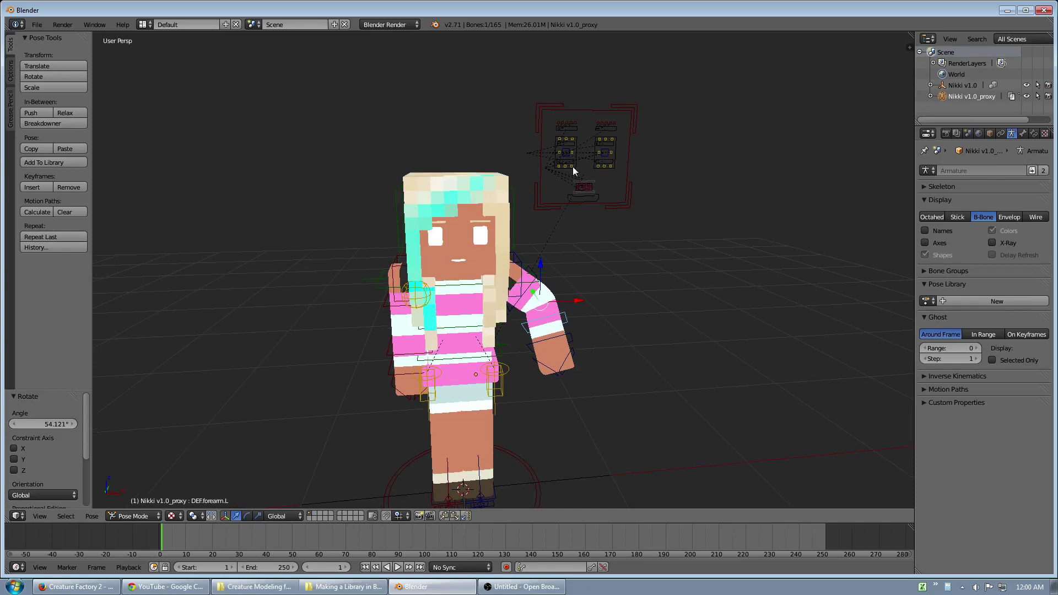
Nudge the eye_bottom_innerR face control bone and frame the face controls
{"action": "right_click", "coordinate": [573, 167]}
{"action": "key", "text": "g"}
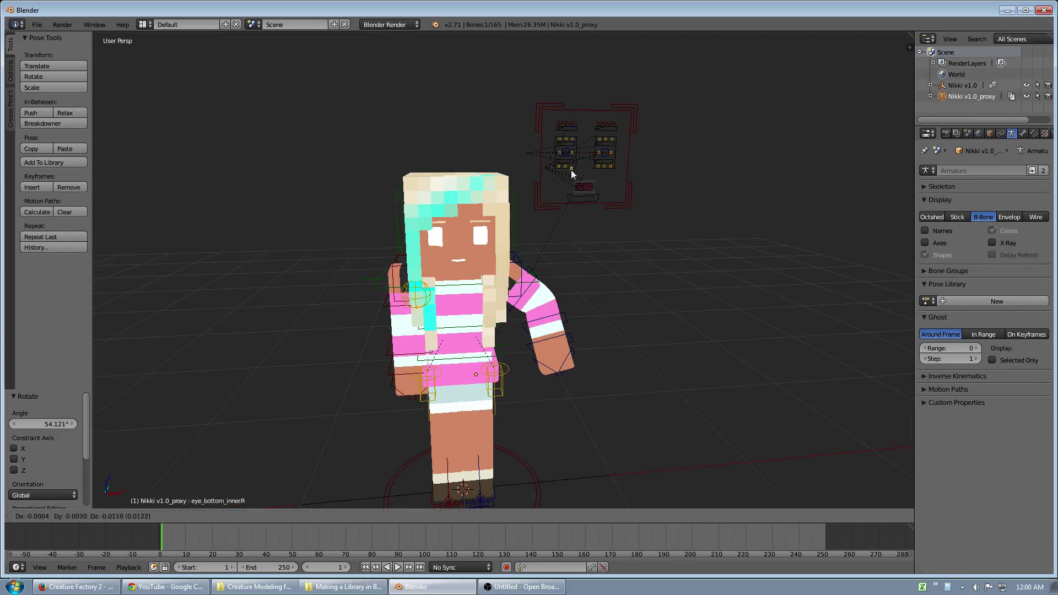
{"action": "left_click", "coordinate": [570, 164]}
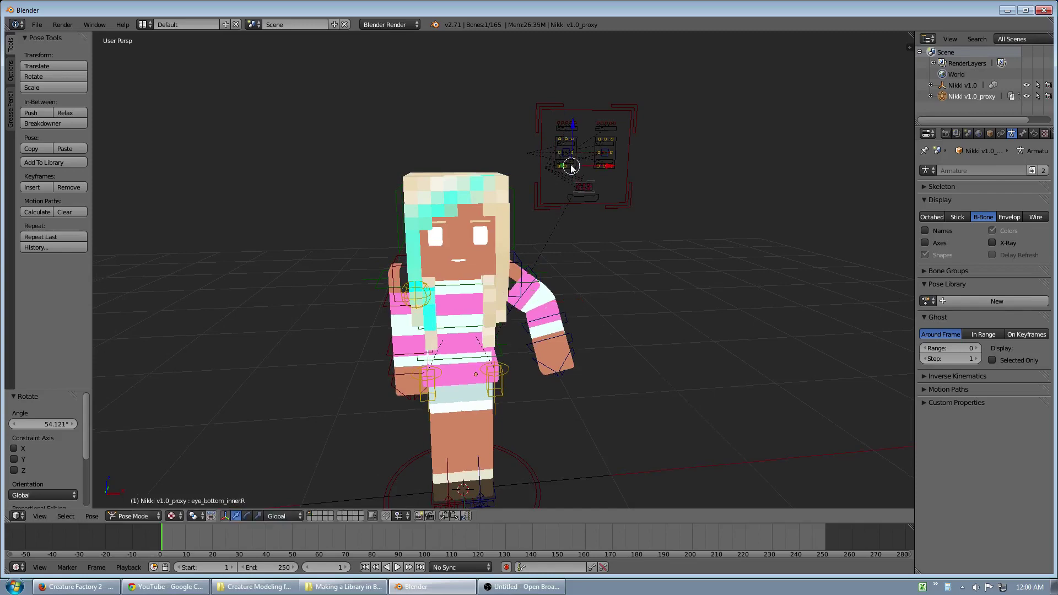
{"action": "middle_click_drag", "start_coordinate": [578, 173], "coordinate": [555, 213], "text": "shift"}
{"action": "scroll", "coordinate": [551, 226], "scroll_direction": "up", "scroll_amount": 3}
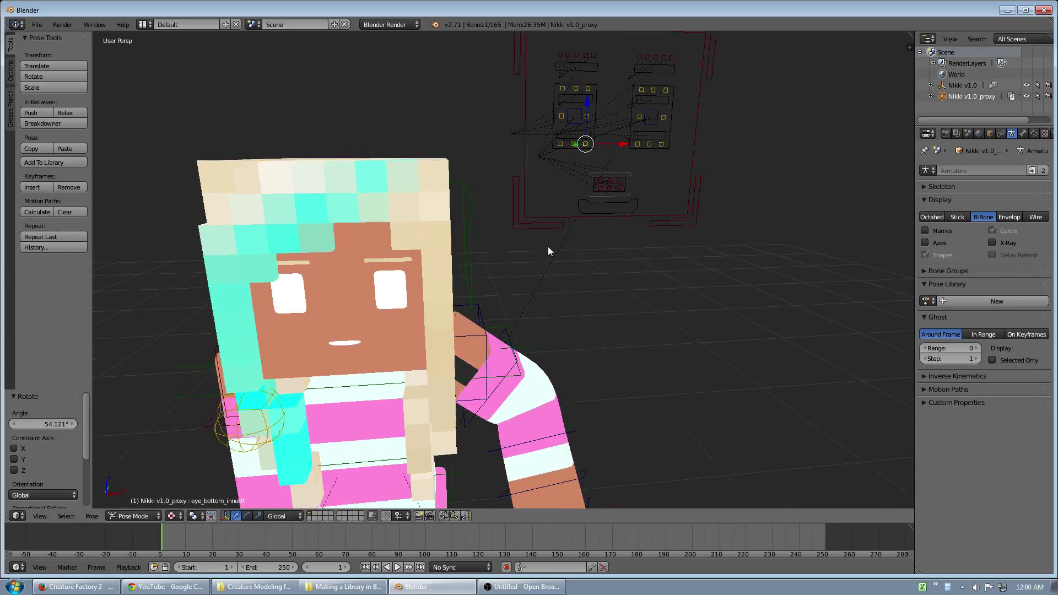
{"action": "scroll", "coordinate": [551, 243], "scroll_direction": "down", "scroll_amount": 3}
{"action": "scroll", "coordinate": [560, 243], "scroll_direction": "down", "scroll_amount": 1}
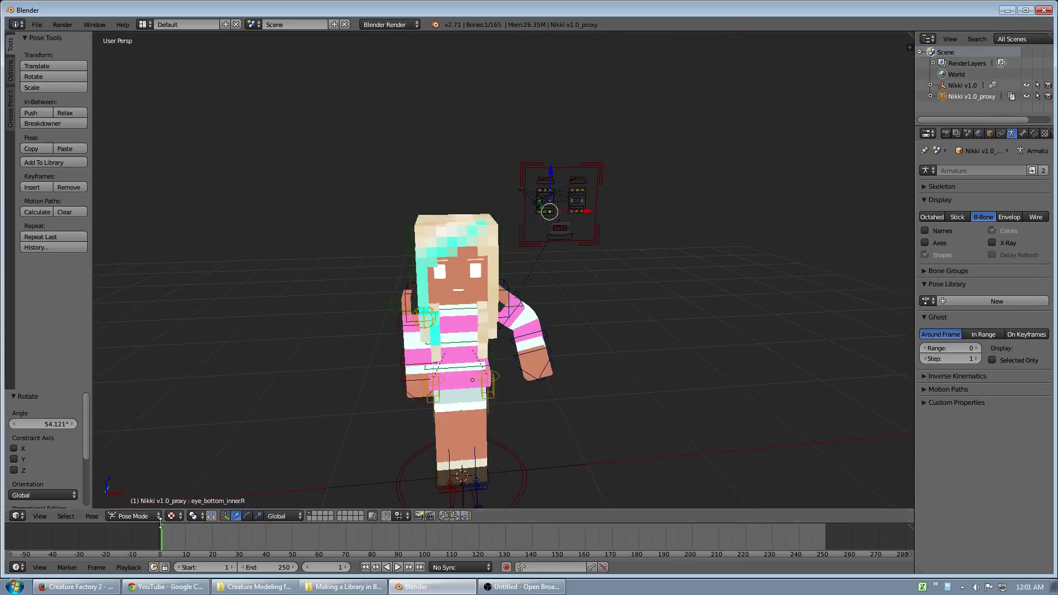
Set the viewport Material Mode to GLSL in the sidebar's Shading panel
{"action": "key", "text": "n"}
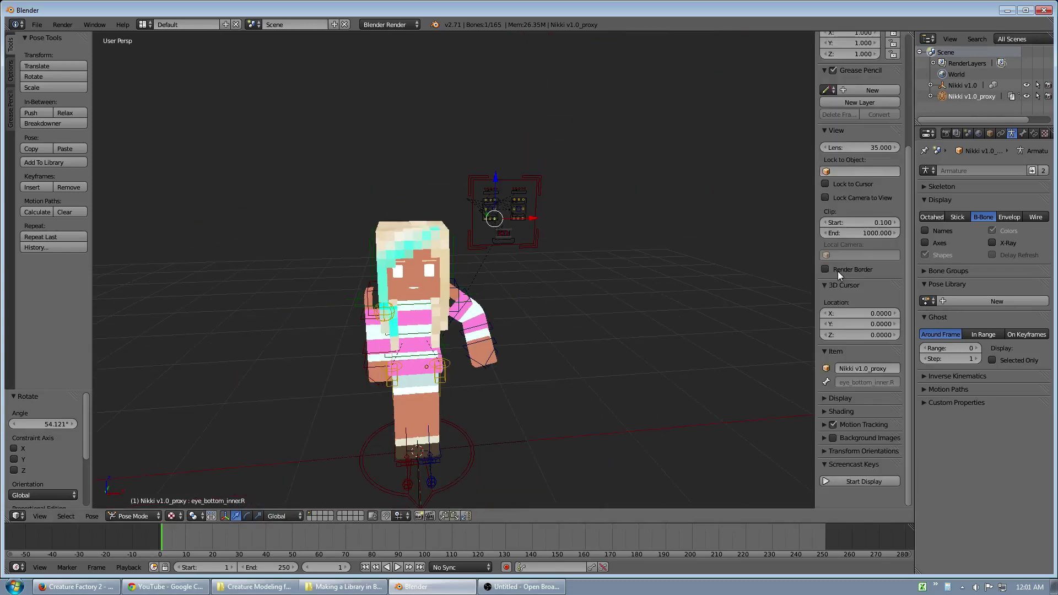
{"action": "left_click", "coordinate": [844, 412]}
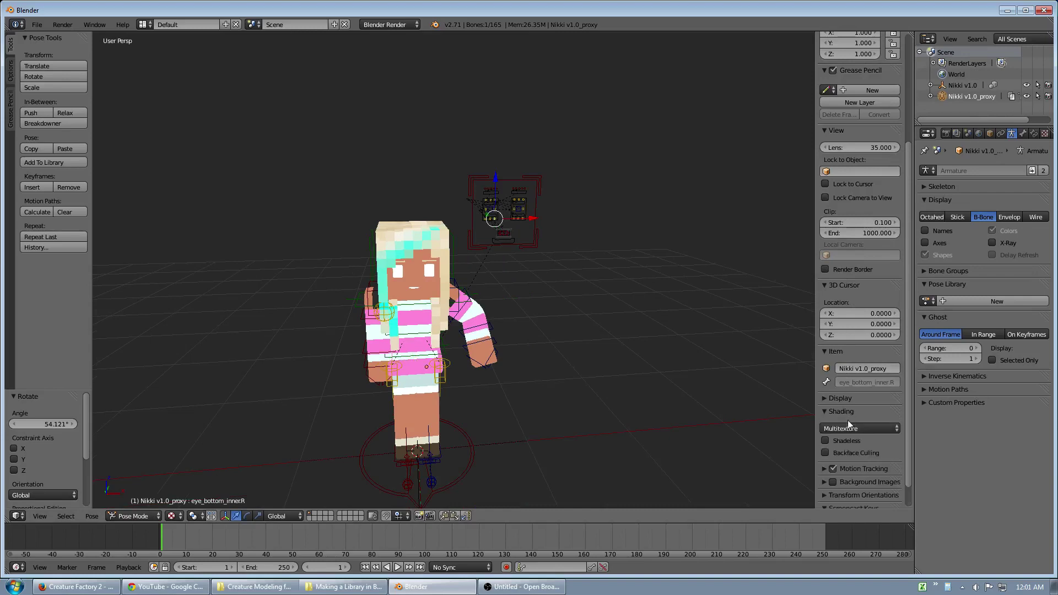
{"action": "left_click", "coordinate": [844, 429]}
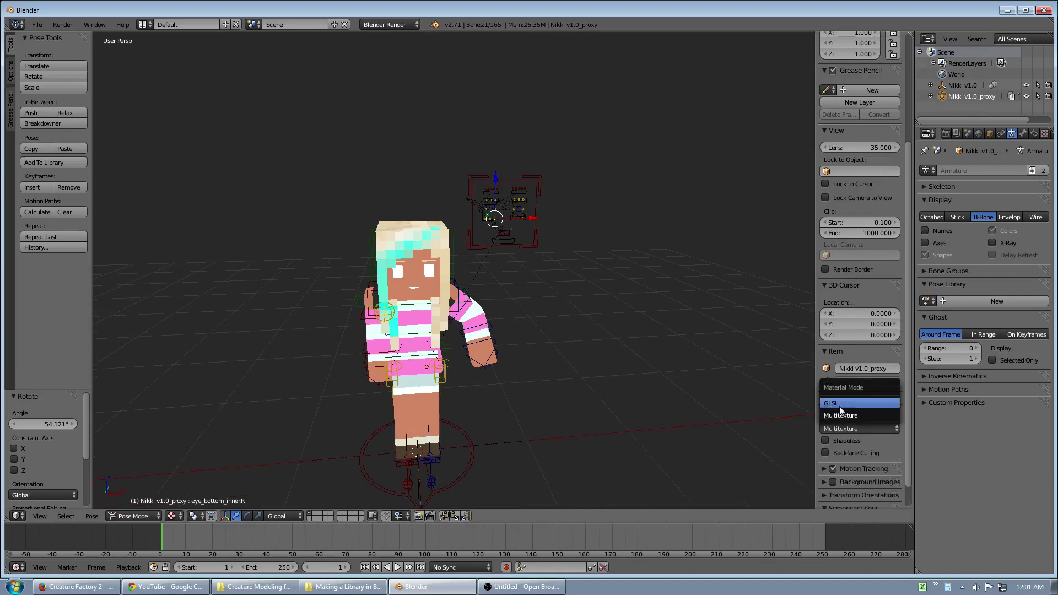
{"action": "key", "text": "Return"}
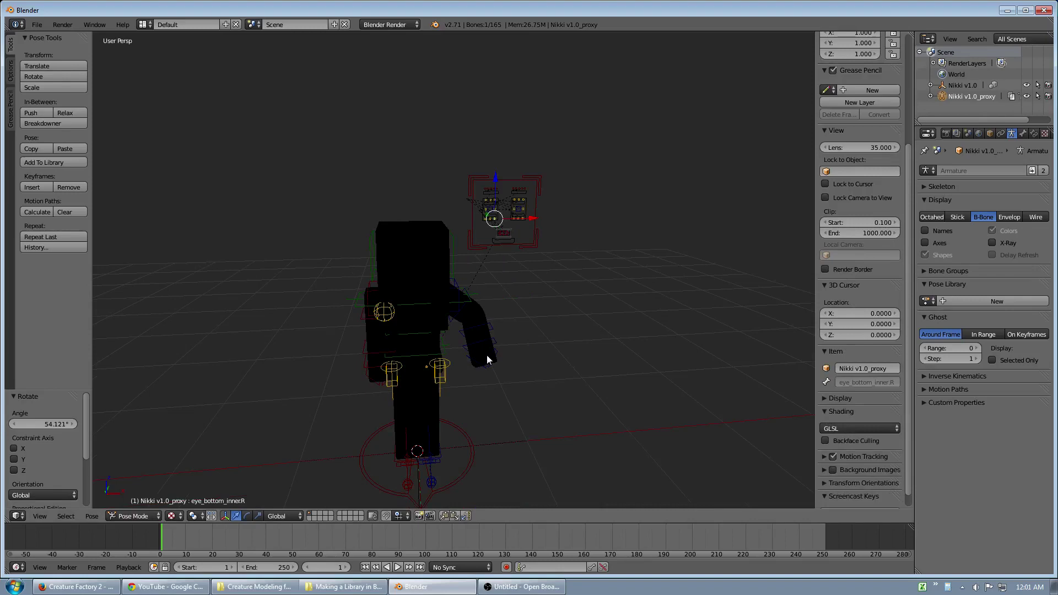
{"action": "mouse_move", "coordinate": [487, 355]}
{"action": "middle_mouse_down", "text": "shift"}
{"action": "mouse_move", "coordinate": [530, 346]}
{"action": "mouse_move", "coordinate": [500, 349]}
{"action": "mouse_move", "coordinate": [431, 326]}
{"action": "mouse_move", "coordinate": [440, 336]}
{"action": "middle_mouse_up", "text": "shift"}
Switch the viewport shading to Solid, then back to Texture
{"action": "left_click", "coordinate": [173, 516]}
{"action": "left_click", "coordinate": [190, 481]}
{"action": "left_click", "coordinate": [172, 516]}
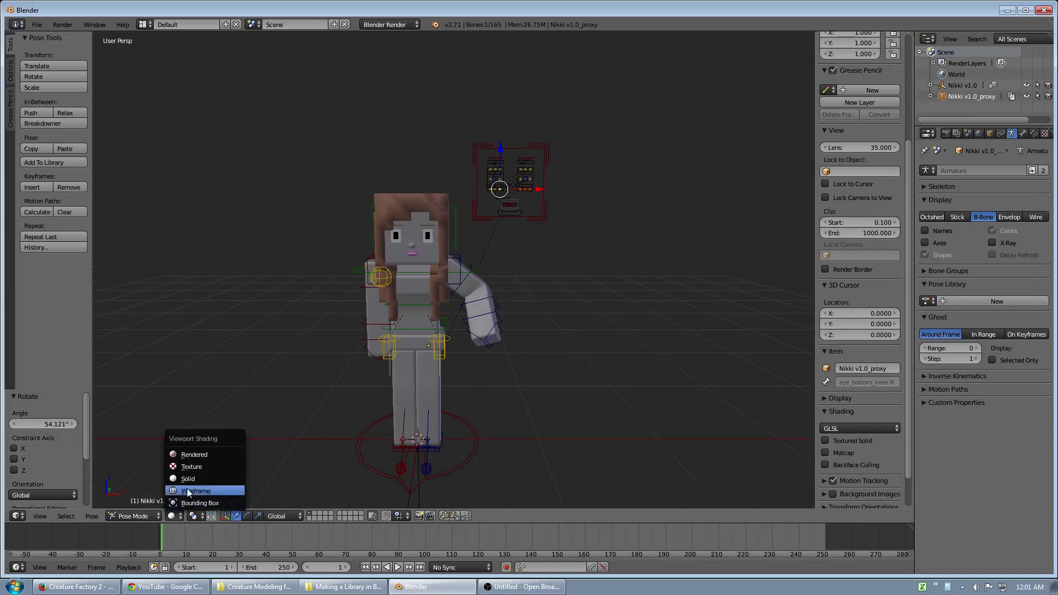
{"action": "left_click", "coordinate": [193, 467]}
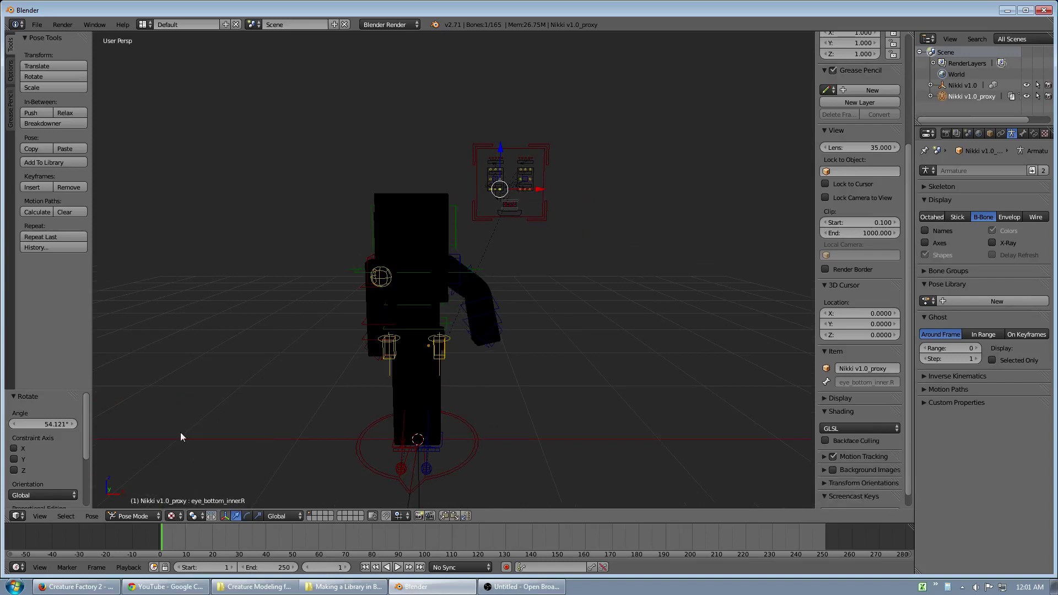
{"action": "left_click", "coordinate": [37, 24]}
{"action": "key", "text": "shift+a"}
{"action": "mouse_move", "coordinate": [277, 405]}
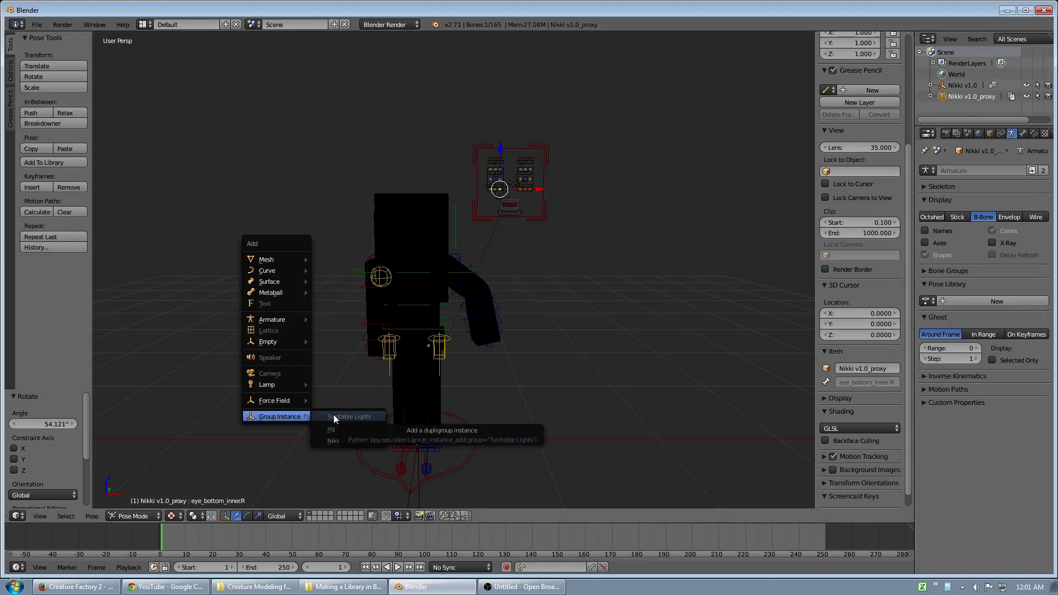
Link the Turntable Lights group from Library/lights.blend/Group into the scene
{"action": "left_click", "coordinate": [37, 24]}
{"action": "left_click", "coordinate": [68, 183]}
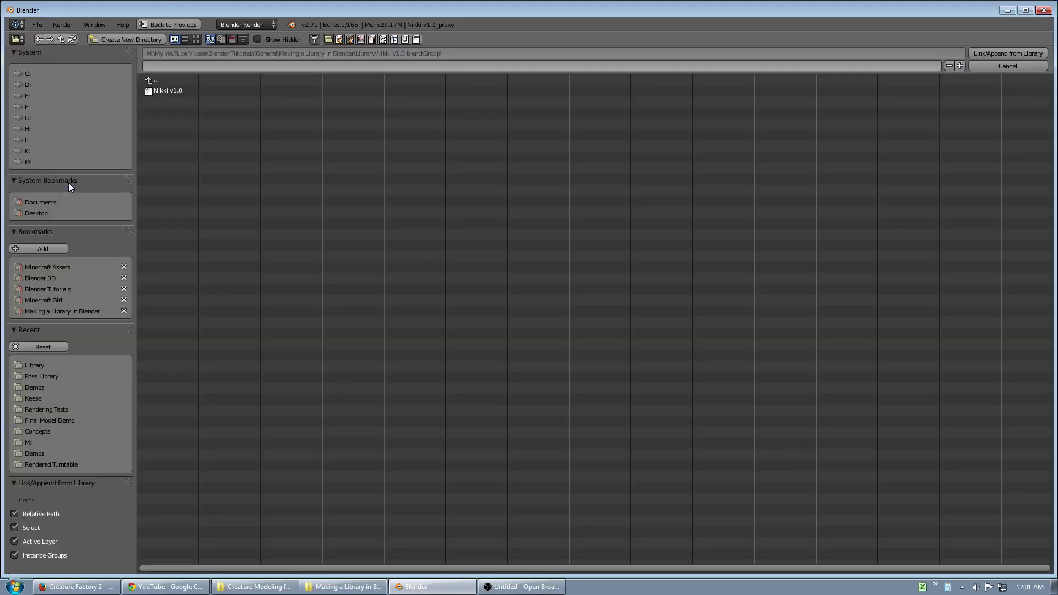
{"action": "left_click", "coordinate": [153, 80]}
{"action": "left_click", "coordinate": [153, 80]}
{"action": "left_click", "coordinate": [163, 101]}
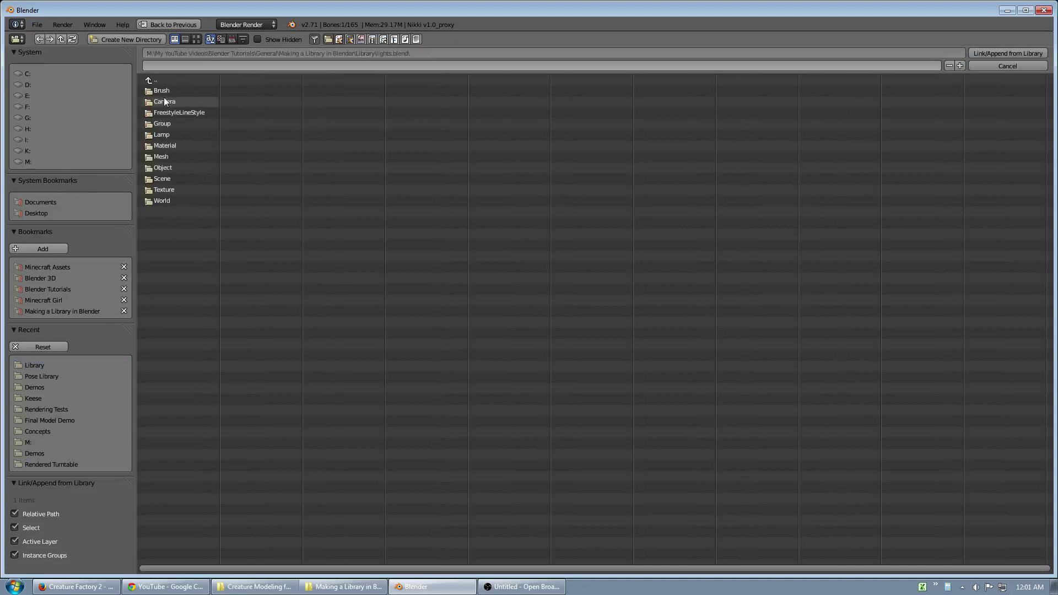
{"action": "left_click", "coordinate": [165, 124]}
{"action": "left_click", "coordinate": [163, 91]}
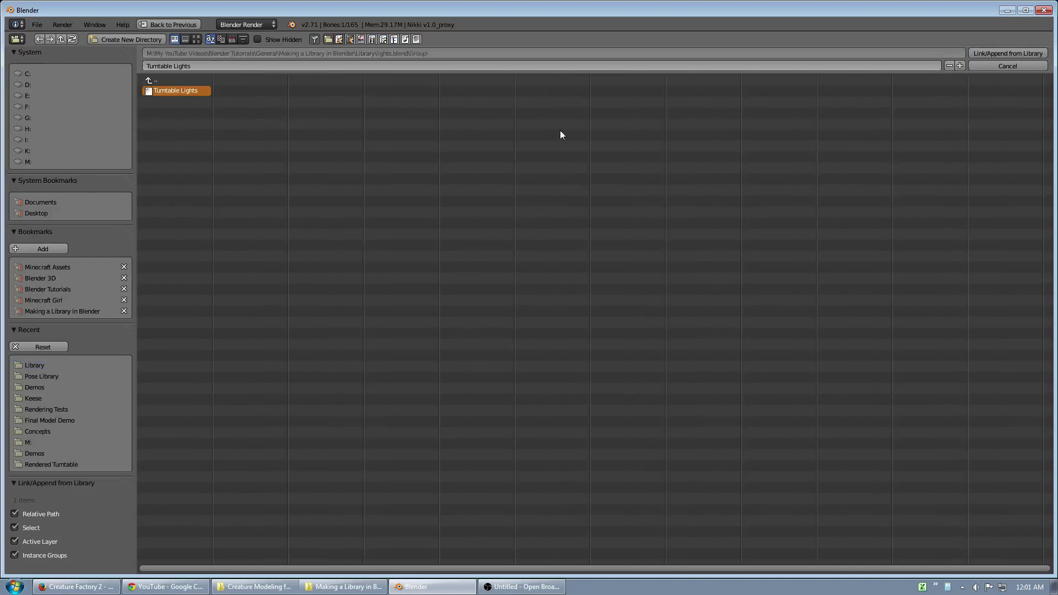
{"action": "left_click", "coordinate": [1011, 53]}
{"action": "middle_click_drag", "start_coordinate": [445, 309], "coordinate": [467, 326]}
{"action": "key", "text": "a"}
{"action": "scroll", "coordinate": [464, 332], "scroll_direction": "up", "scroll_amount": 4}
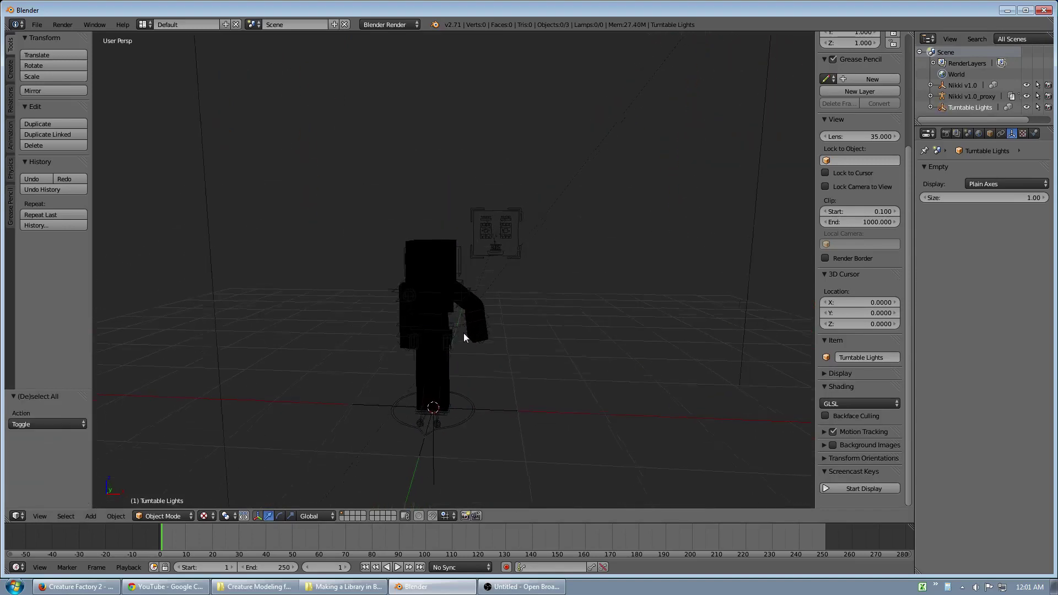
Toggle the Material Mode to Multitexture and back to GLSL
{"action": "left_click", "coordinate": [864, 403]}
{"action": "left_click", "coordinate": [842, 389]}
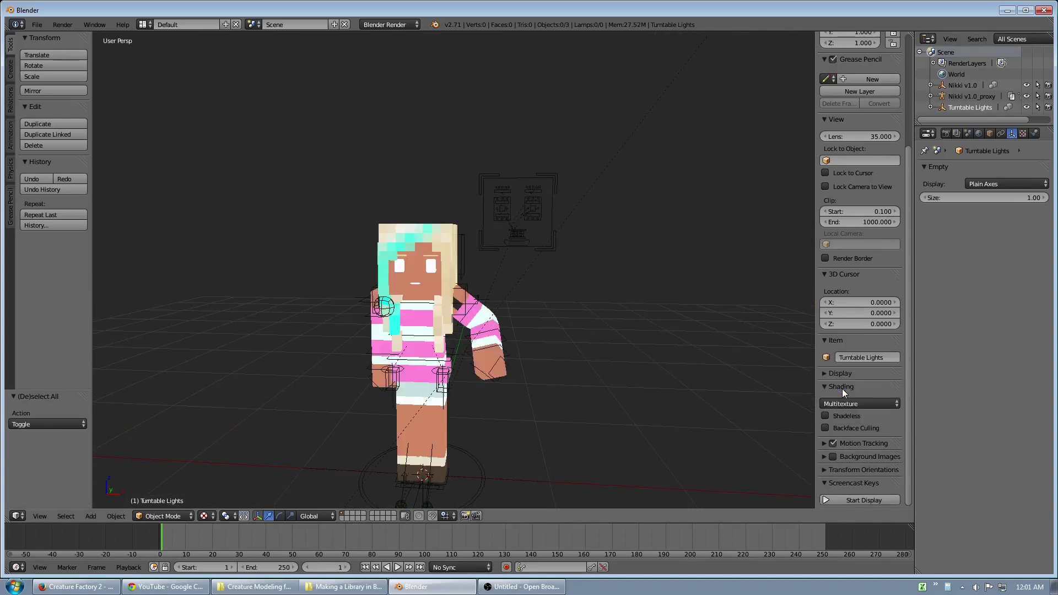
{"action": "left_click", "coordinate": [844, 404]}
{"action": "left_click", "coordinate": [837, 379]}
{"action": "scroll", "coordinate": [563, 394], "scroll_direction": "down", "scroll_amount": 5}
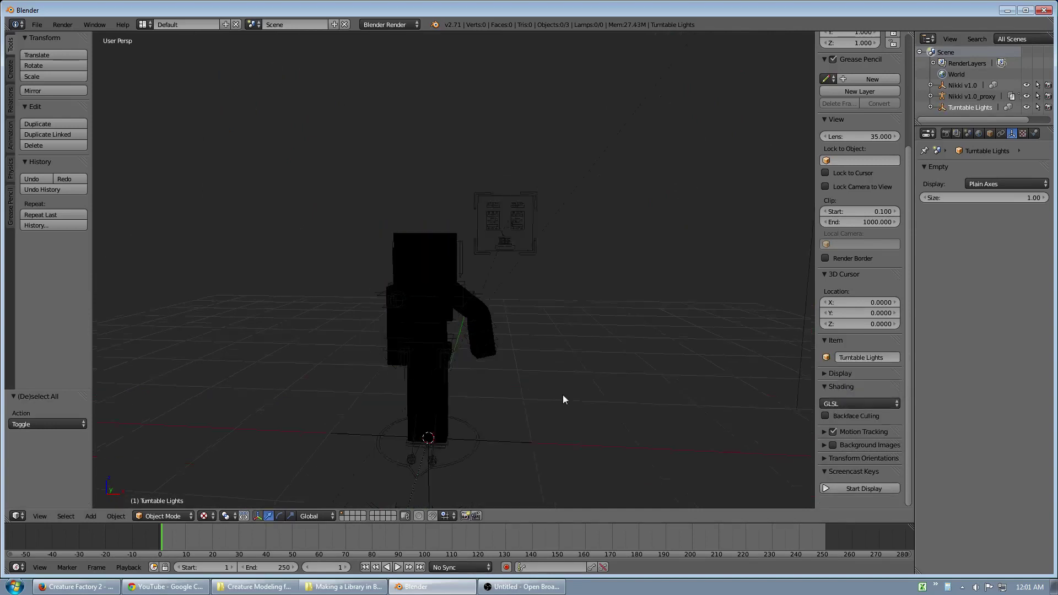
Select Turntable Lights and preview the lit scene in Rendered shading, then return to Solid
{"action": "right_click", "coordinate": [627, 271]}
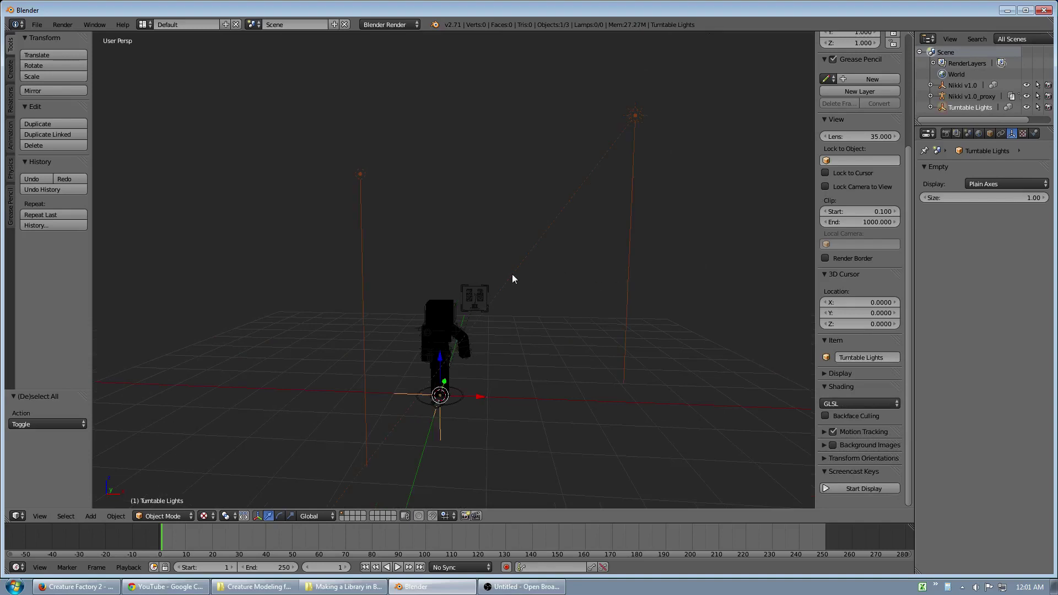
{"action": "middle_click_drag", "start_coordinate": [513, 276], "coordinate": [466, 336]}
{"action": "scroll", "coordinate": [507, 295], "scroll_direction": "up", "scroll_amount": 4}
{"action": "scroll", "coordinate": [463, 340], "scroll_direction": "up", "scroll_amount": 3}
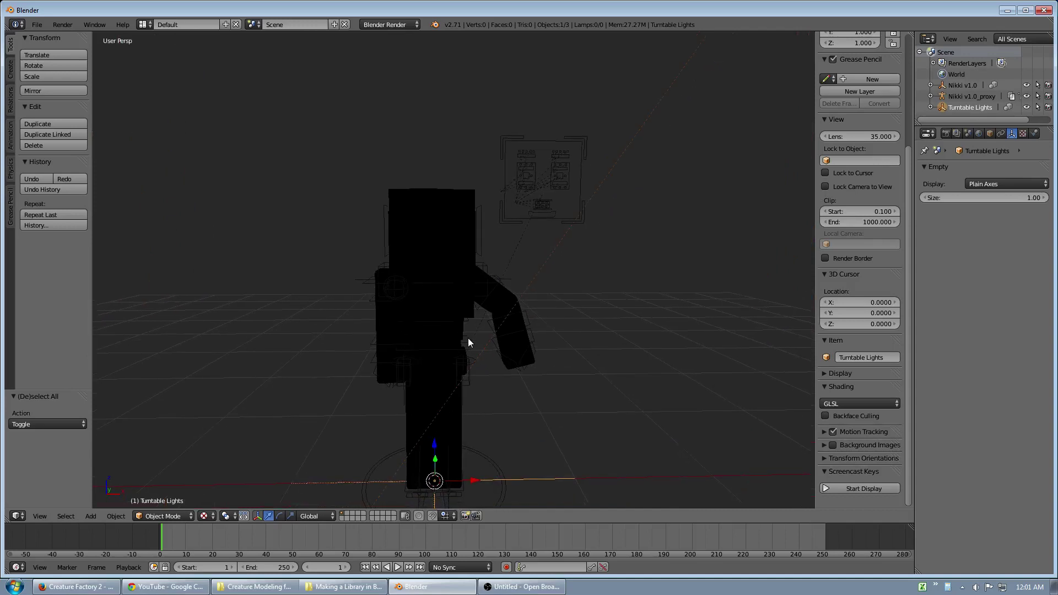
{"action": "key", "text": "shift+z"}
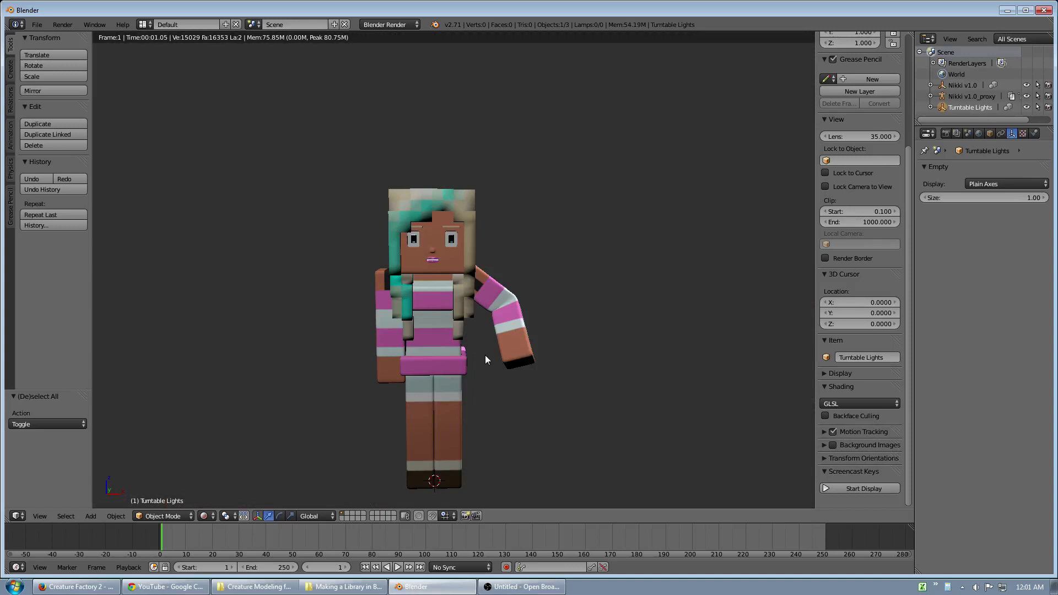
{"action": "key", "text": "shift+z"}
{"action": "middle_click_drag", "start_coordinate": [484, 359], "coordinate": [491, 257], "text": "shift"}
{"action": "scroll", "coordinate": [482, 333], "scroll_direction": "up", "scroll_amount": 3}
{"action": "scroll", "coordinate": [491, 257], "scroll_direction": "down", "scroll_amount": 4}
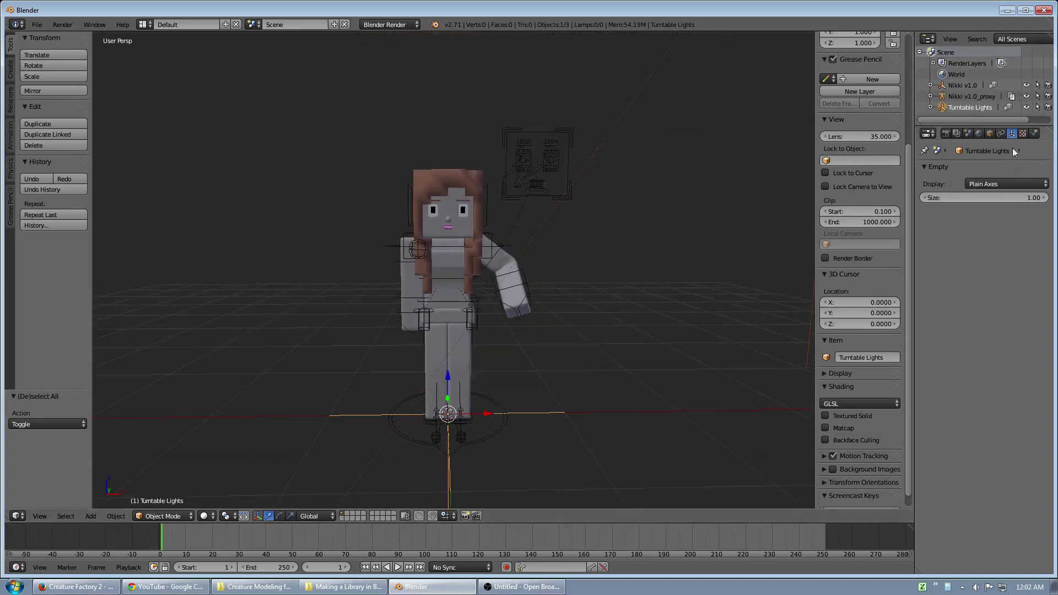
Select Nikki's hair_FL bone in Pose Mode and browse the Pose Library's poses
{"action": "right_click", "coordinate": [475, 313]}
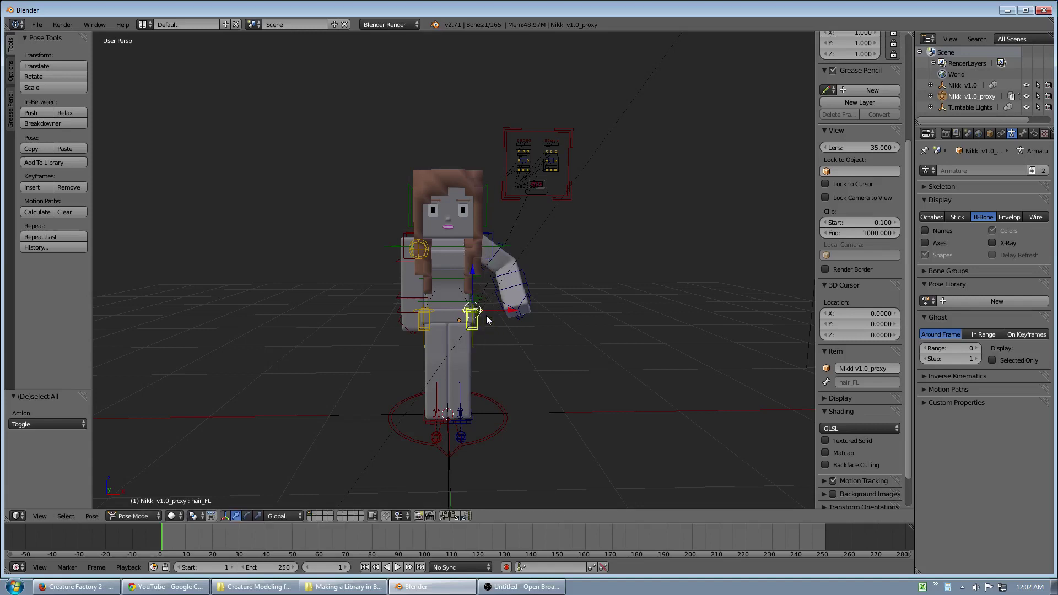
{"action": "left_click", "coordinate": [927, 302]}
{"action": "middle_click_drag", "start_coordinate": [526, 357], "coordinate": [495, 361]}
{"action": "key", "text": "a"}
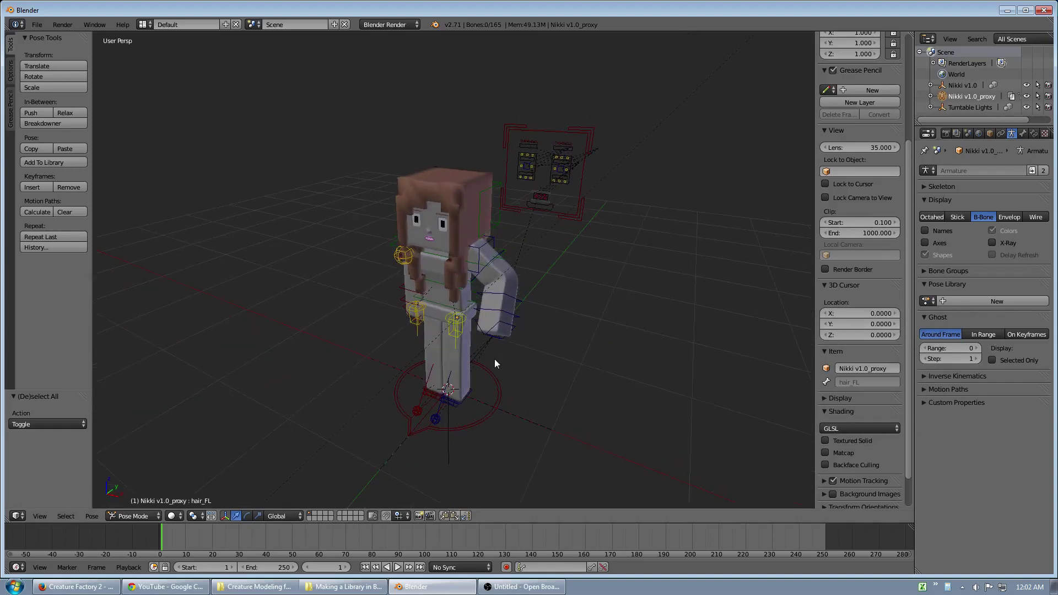
Open the Library folder of .blend files in the Explorer window
{"action": "scroll", "coordinate": [494, 359], "scroll_direction": "down", "scroll_amount": 5}
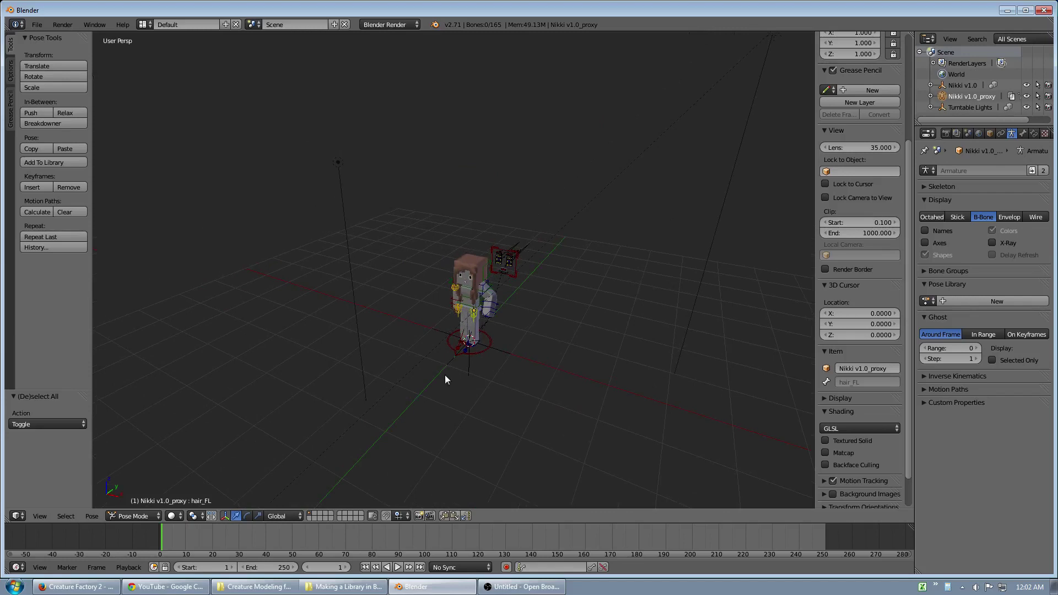
{"action": "left_click", "coordinate": [344, 586]}
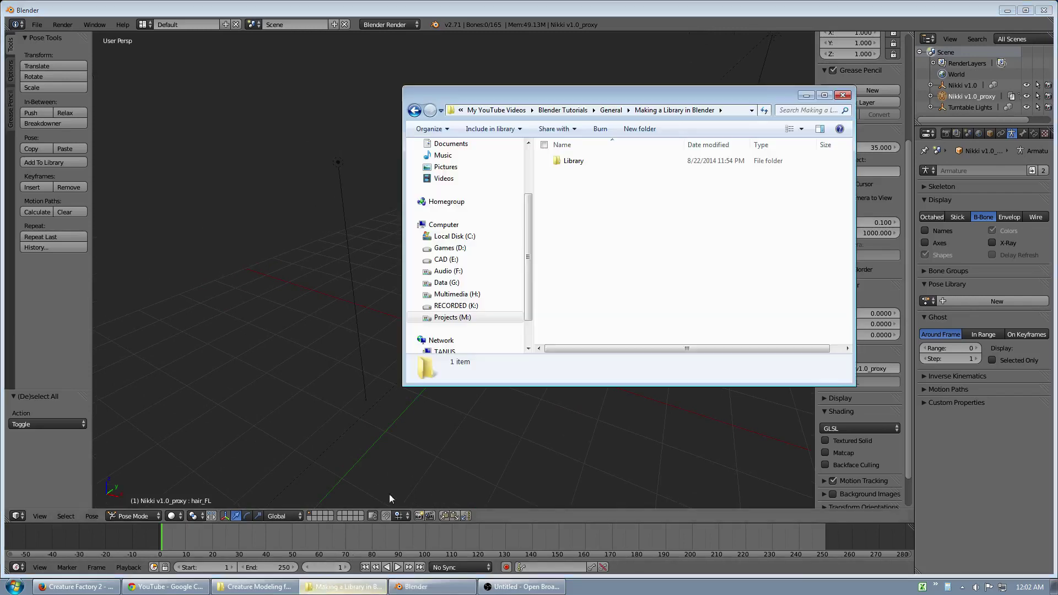
{"action": "double_click", "coordinate": [573, 162]}
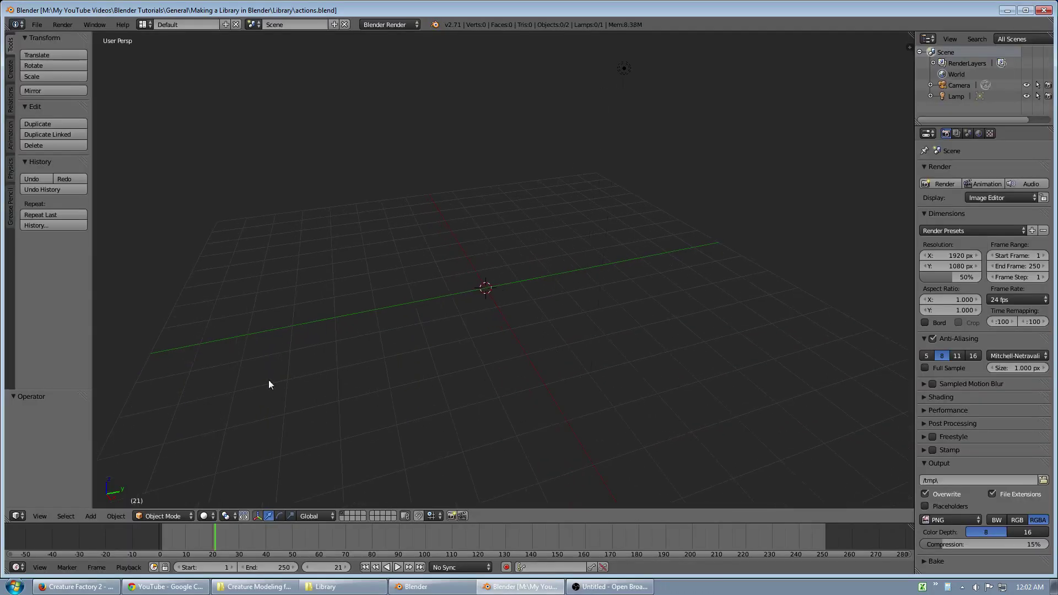
Inspect move_in_X in an Action Editor beside the 3D view, then close actions.blend
{"action": "left_click_drag", "start_coordinate": [7, 519], "coordinate": [265, 513]}
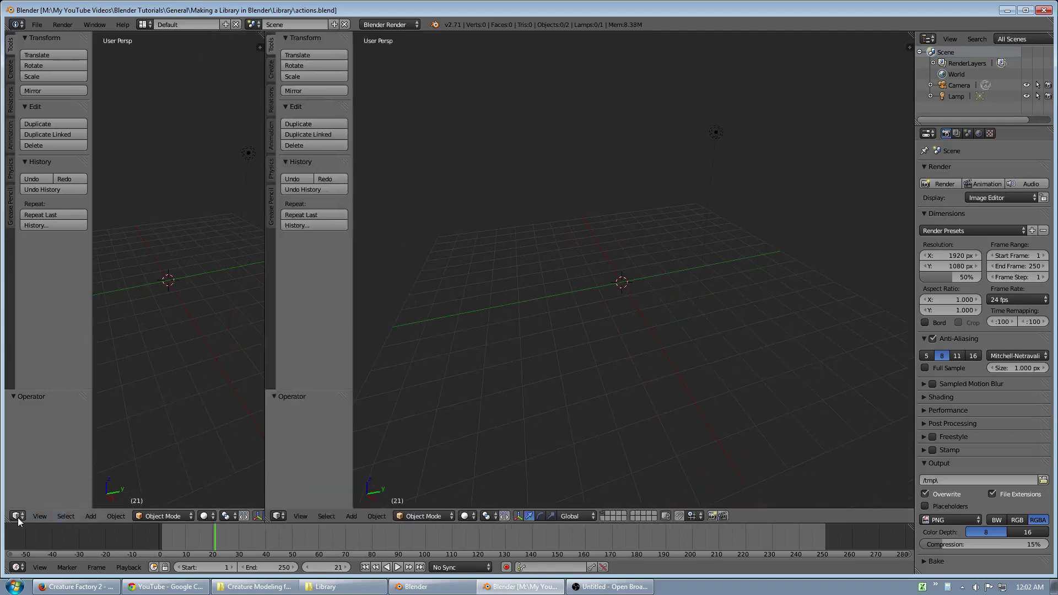
{"action": "left_click", "coordinate": [22, 516]}
{"action": "left_click", "coordinate": [42, 461]}
{"action": "left_click", "coordinate": [193, 516]}
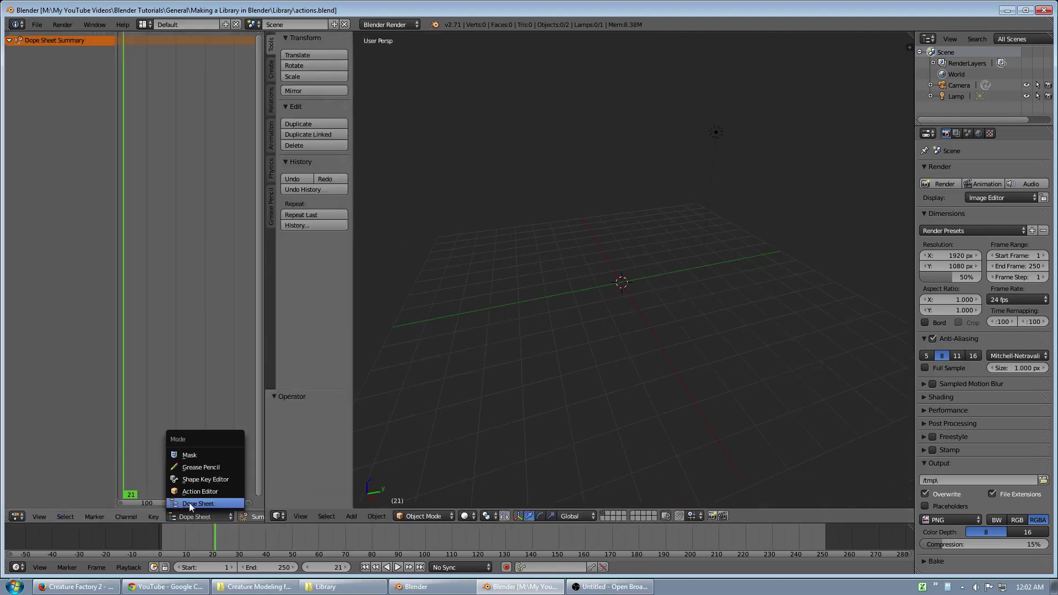
{"action": "left_click", "coordinate": [187, 490]}
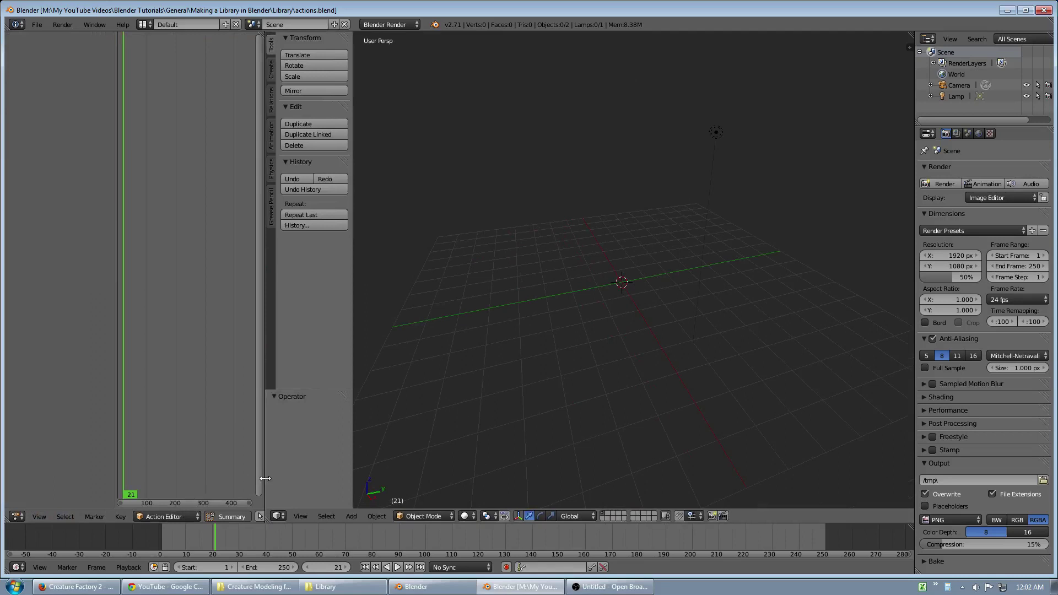
{"action": "left_click_drag", "start_coordinate": [264, 478], "coordinate": [518, 478]}
{"action": "left_click", "coordinate": [312, 517]}
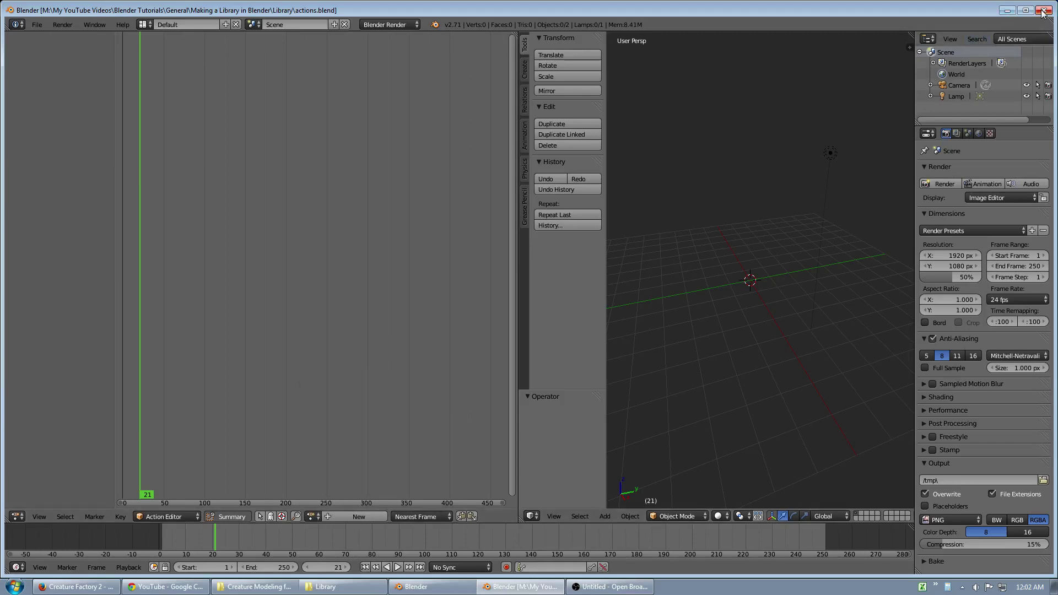
{"action": "left_click", "coordinate": [1043, 10]}
{"action": "left_click", "coordinate": [567, 174]}
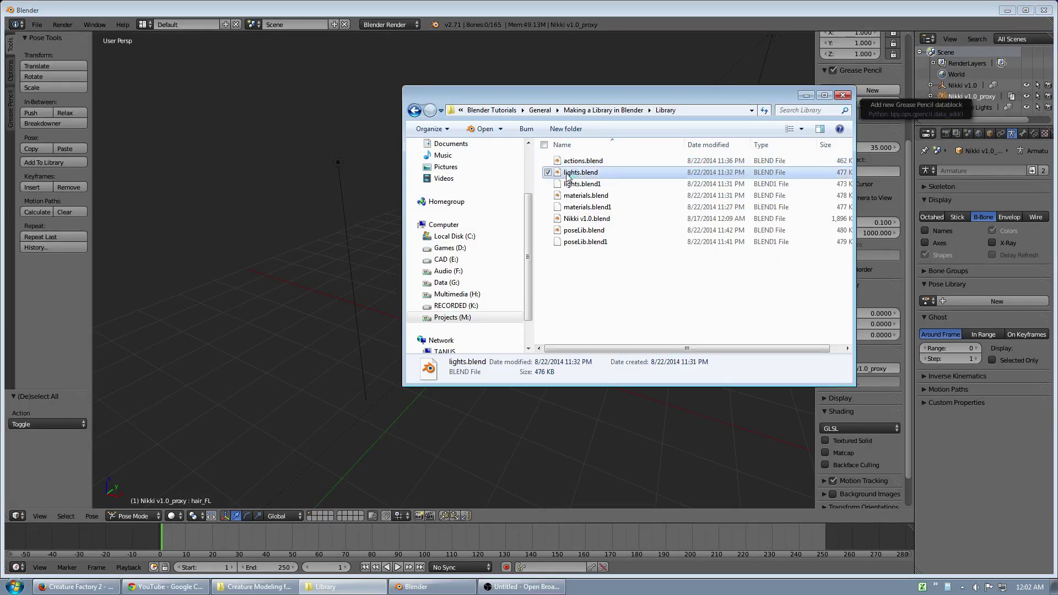
{"action": "double_click", "coordinate": [567, 176]}
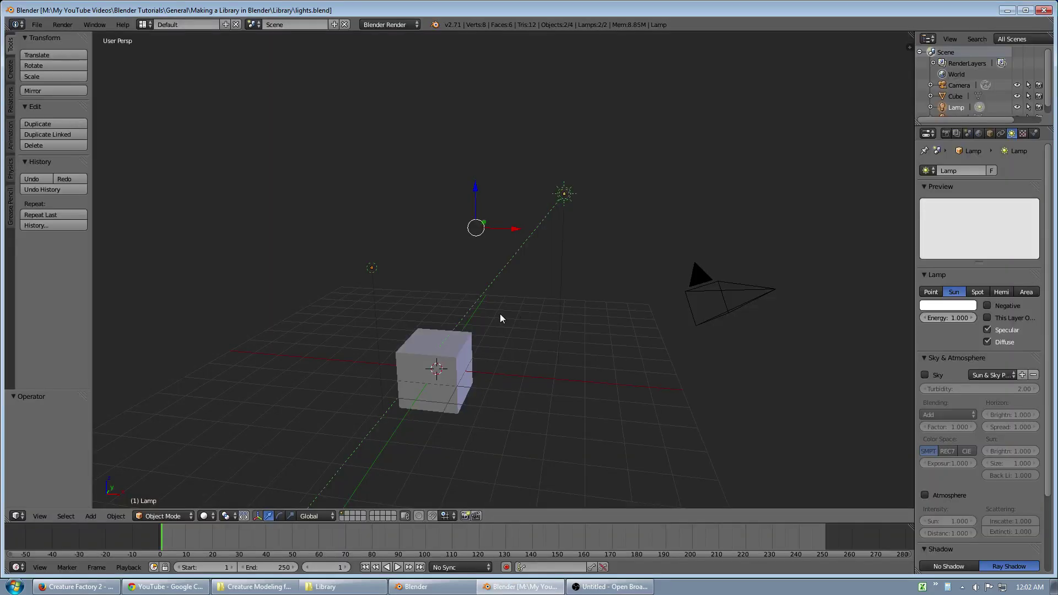
{"action": "middle_click_drag", "start_coordinate": [500, 318], "coordinate": [559, 208]}
{"action": "right_click", "coordinate": [563, 194]}
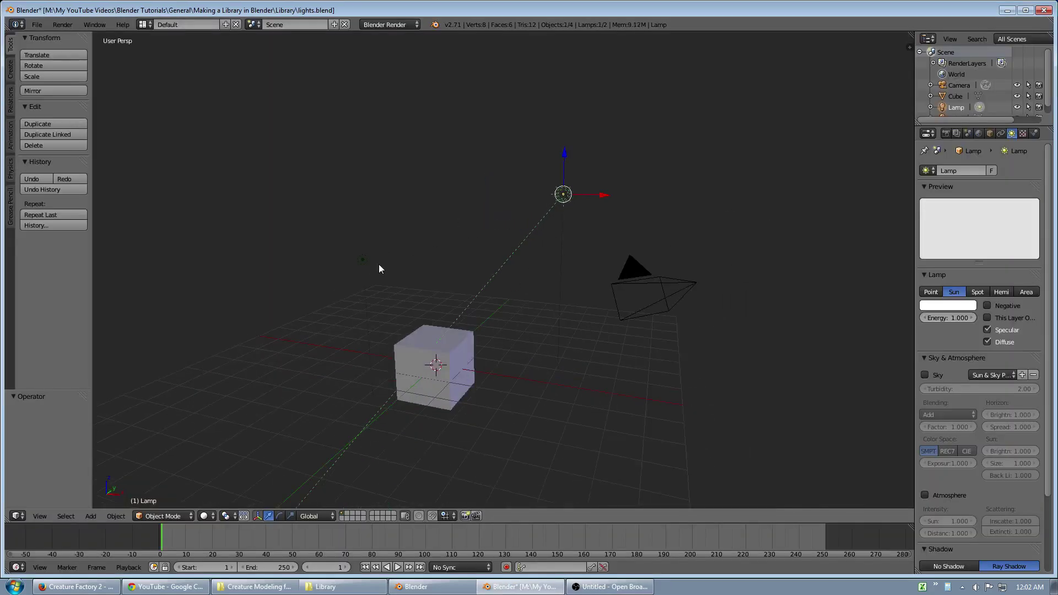
{"action": "right_click", "coordinate": [362, 259]}
{"action": "key", "text": "a"}
{"action": "middle_click_drag", "start_coordinate": [444, 299], "coordinate": [353, 333]}
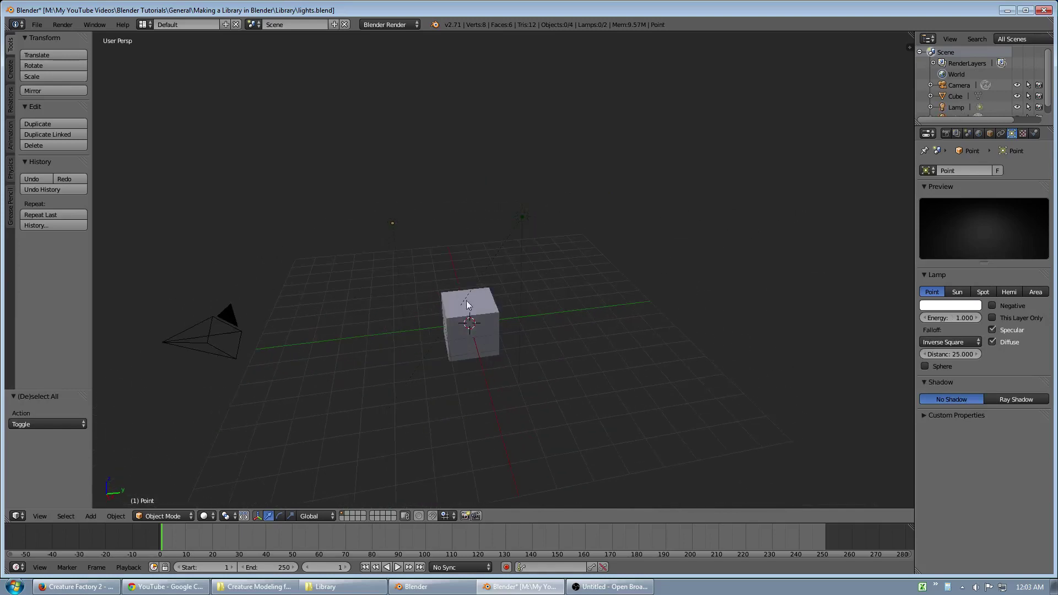
{"action": "left_click", "coordinate": [1043, 11]}
Quit the library file without saving and return to the main Blender scene
{"action": "left_click", "coordinate": [546, 335]}
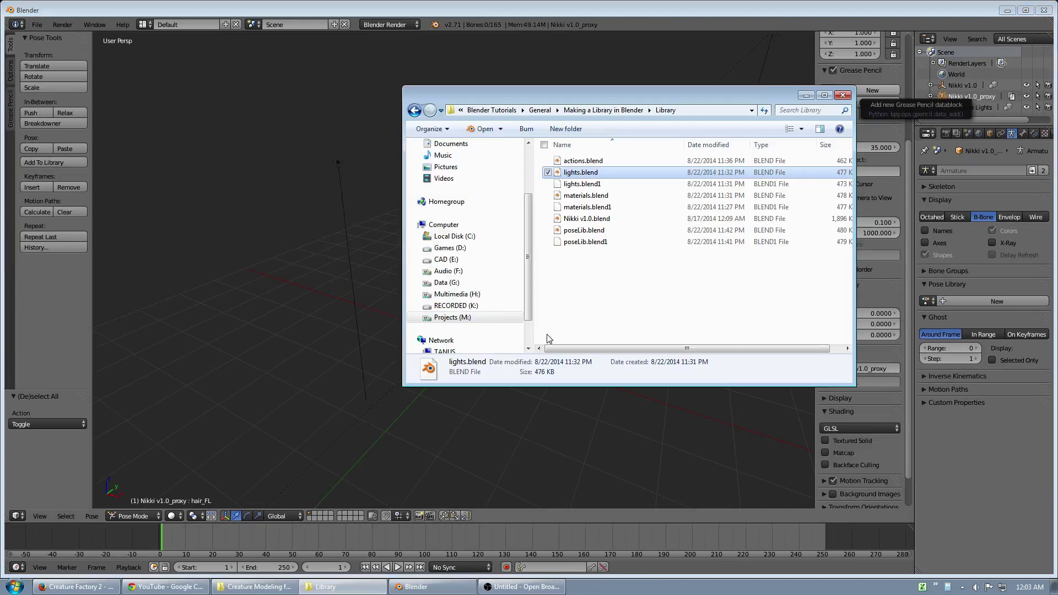
{"action": "left_click", "coordinate": [576, 199]}
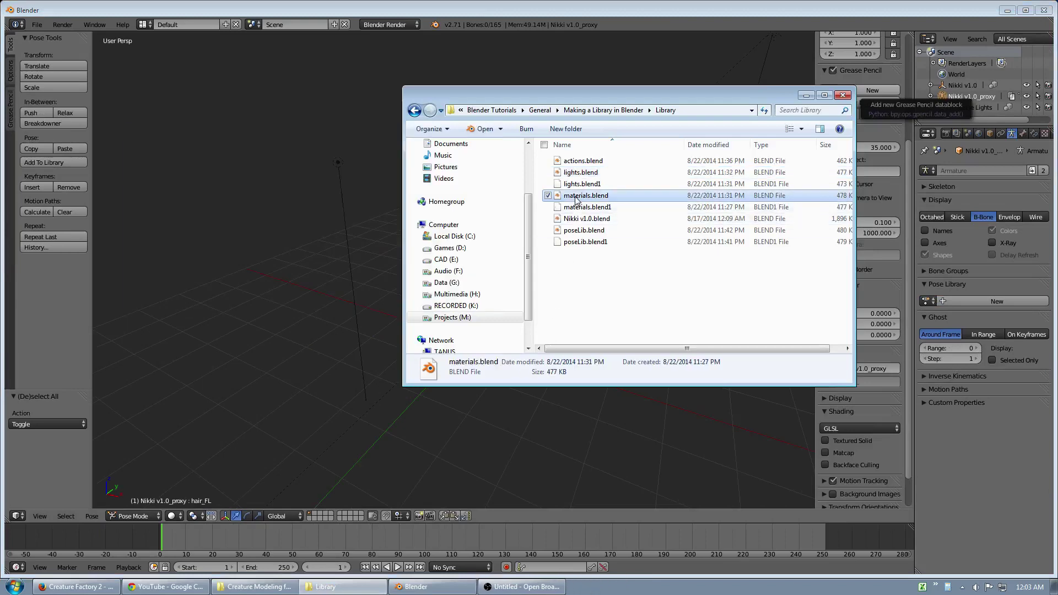
{"action": "left_click", "coordinate": [497, 32]}
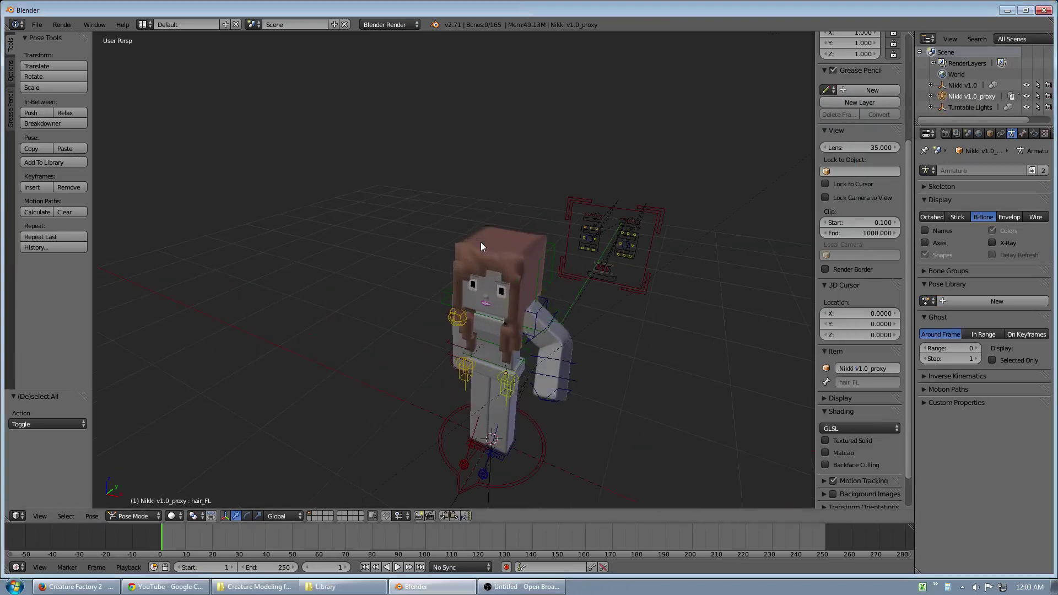
Add a cube and scale it up about 2.48 times
{"action": "key", "text": "shift+a"}
{"action": "mouse_move", "coordinate": [464, 280]}
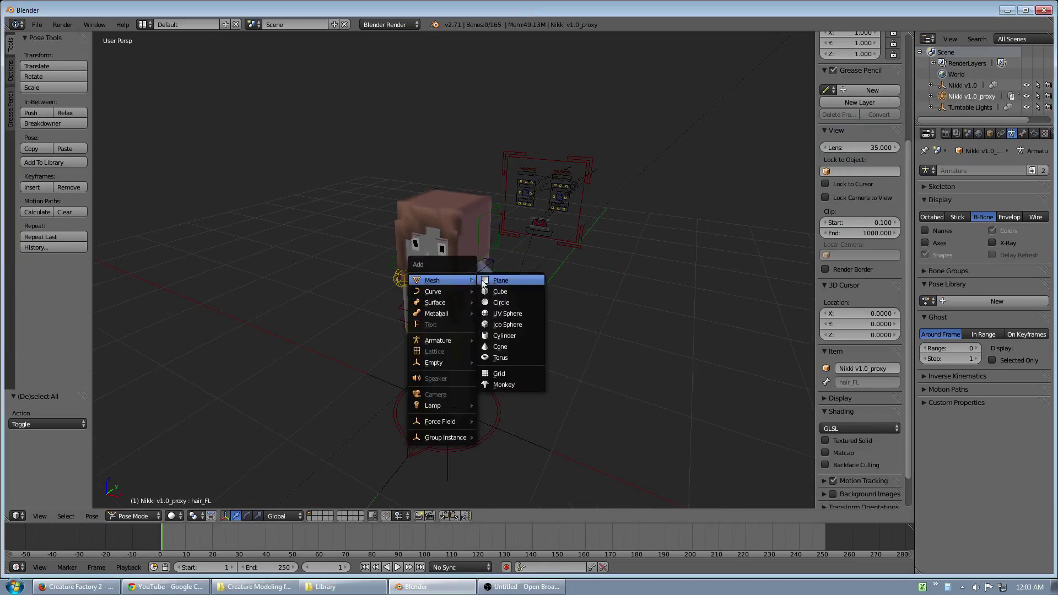
{"action": "left_click", "coordinate": [504, 291]}
{"action": "key", "text": "s"}
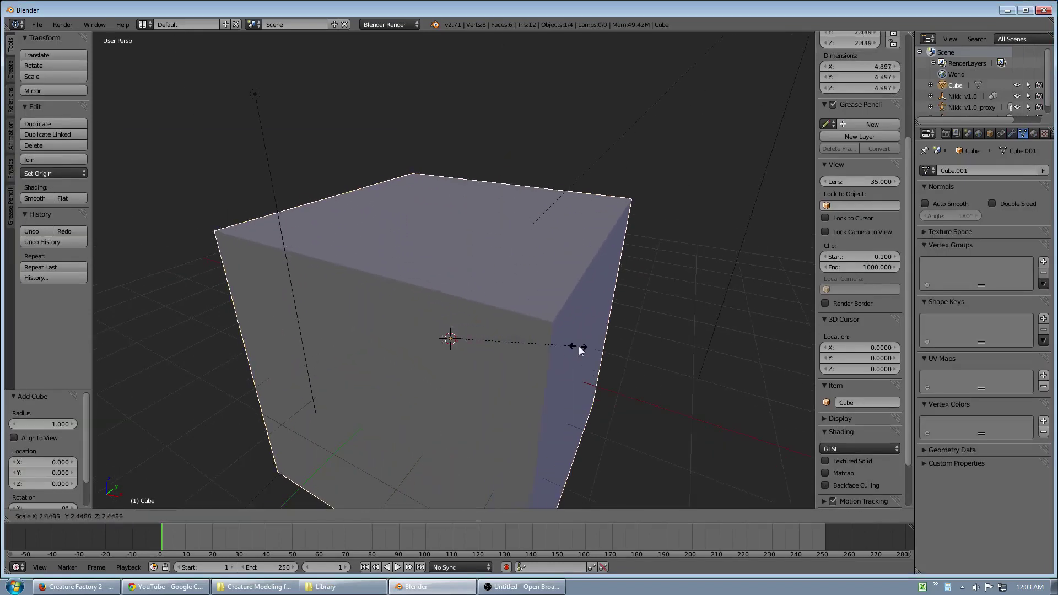
{"action": "left_click", "coordinate": [579, 346]}
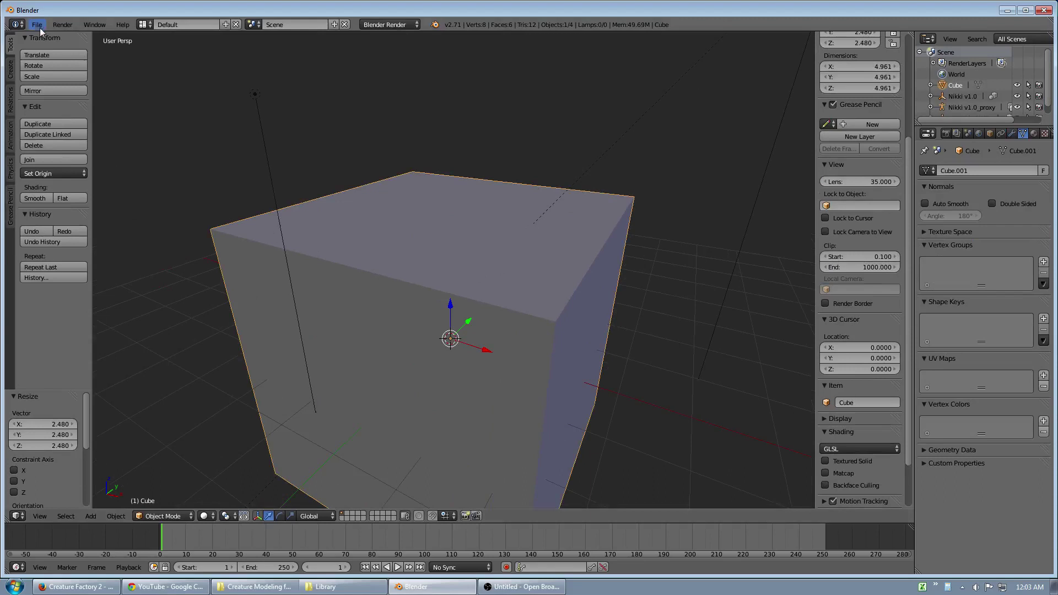
Link the super_texture material from materials.blend's Material folder, then select the cube
{"action": "key", "text": "ctrl+alt+o"}
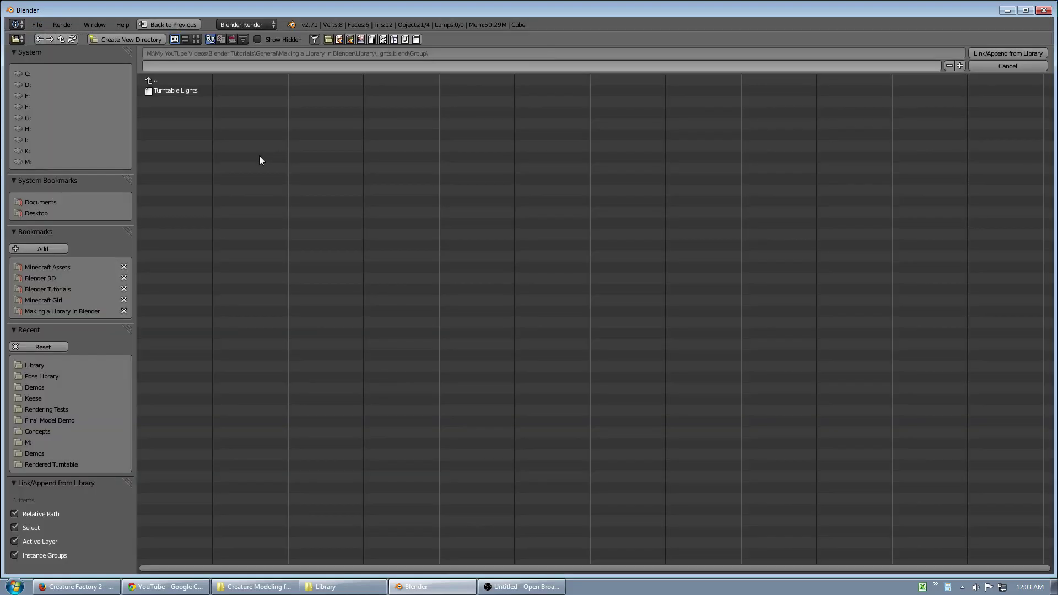
{"action": "left_click", "coordinate": [157, 82]}
{"action": "left_click", "coordinate": [155, 80]}
{"action": "left_click", "coordinate": [166, 111]}
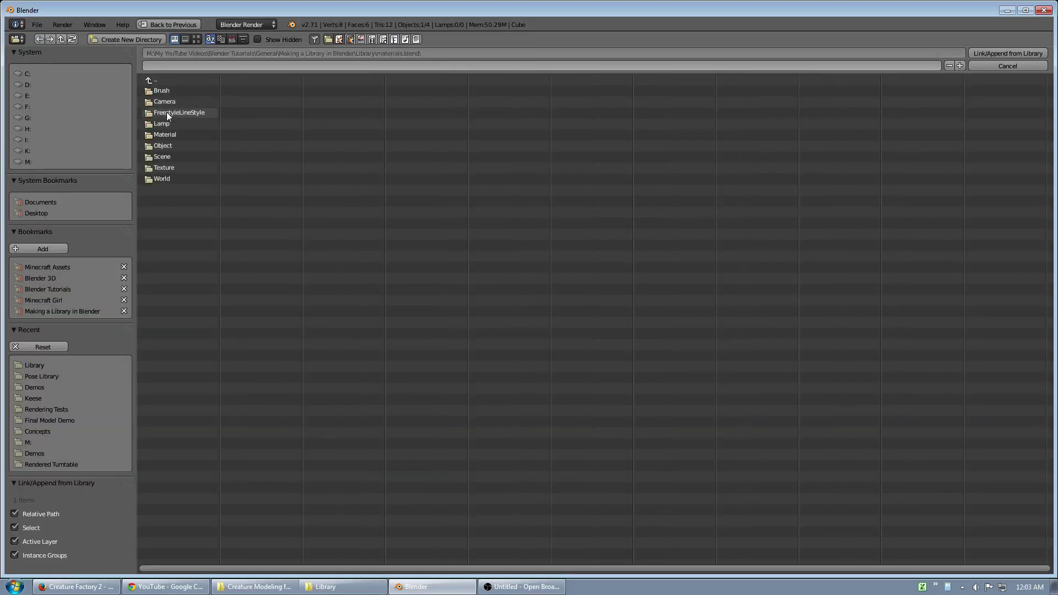
{"action": "left_click", "coordinate": [174, 134]}
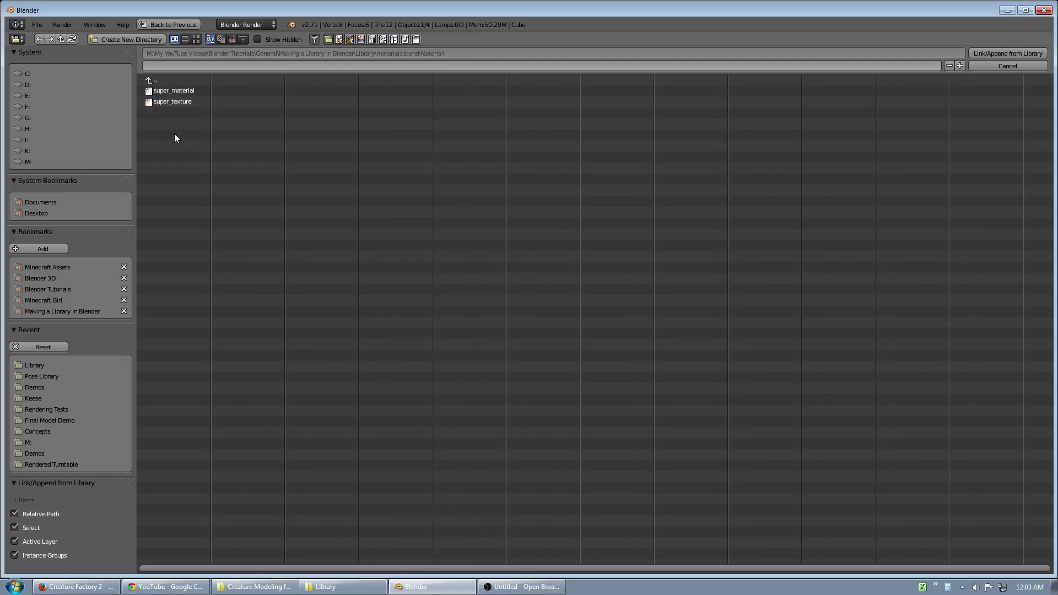
{"action": "left_click", "coordinate": [166, 103]}
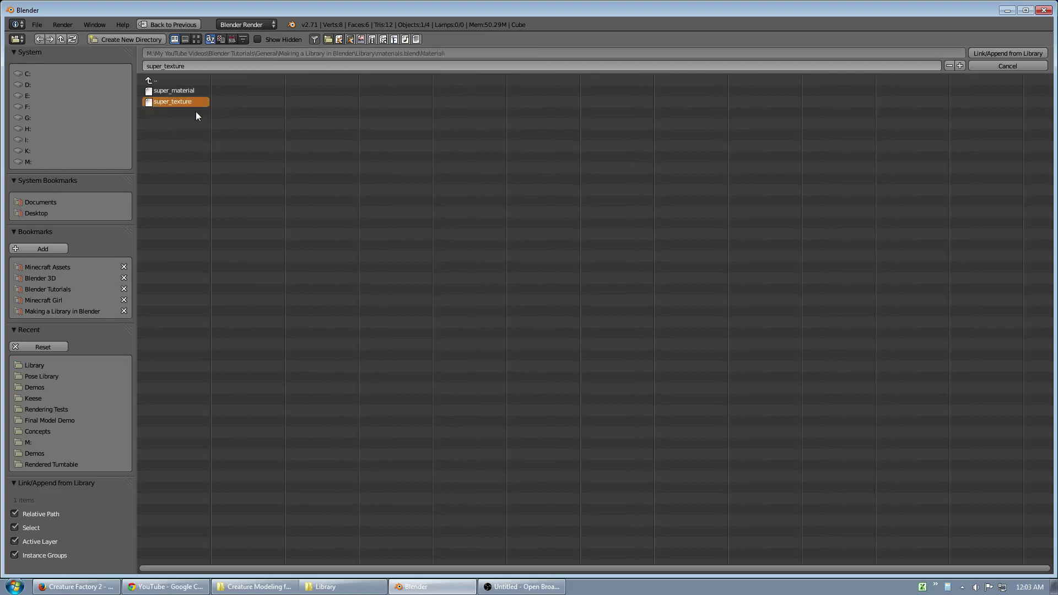
{"action": "left_click", "coordinate": [1007, 54]}
{"action": "scroll", "coordinate": [564, 295], "scroll_direction": "down", "scroll_amount": 2}
{"action": "right_click", "coordinate": [560, 302]}
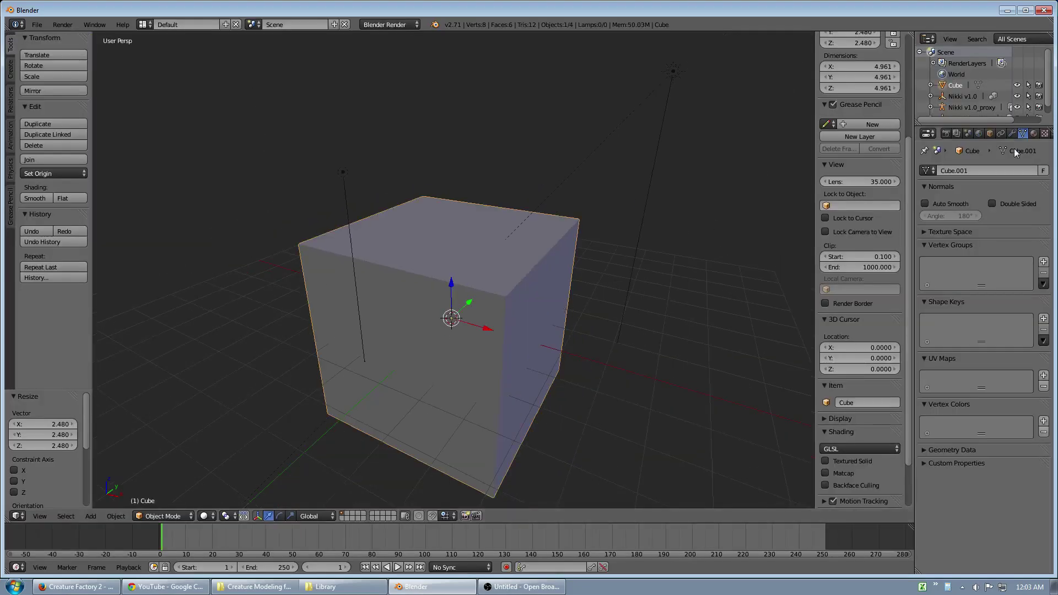
Assign the linked 'LF super_texture' material to the cube and orbit to inspect the blue box
{"action": "left_click", "coordinate": [1033, 134]}
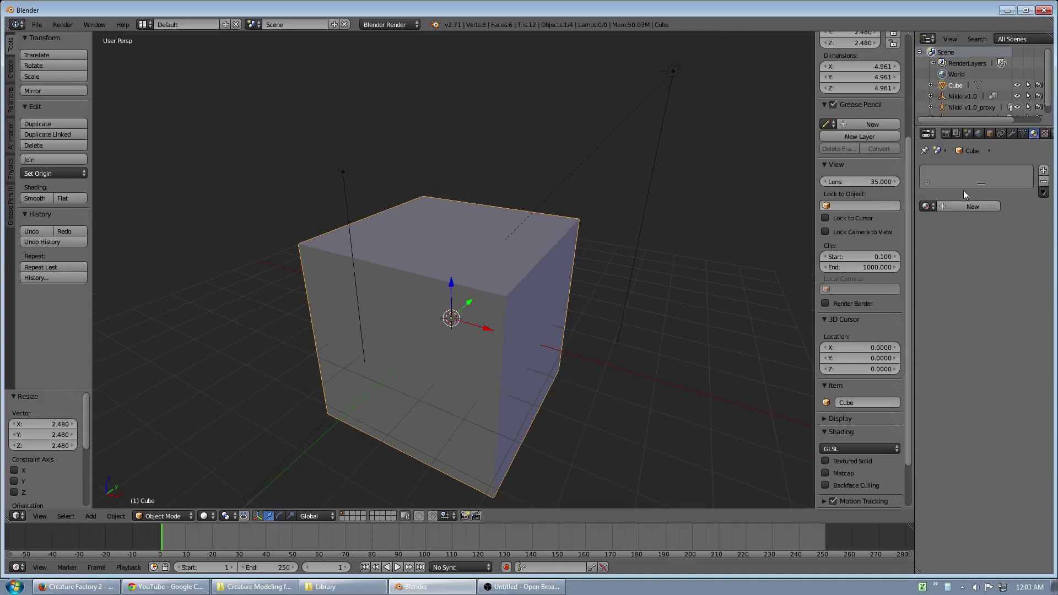
{"action": "left_click", "coordinate": [928, 206]}
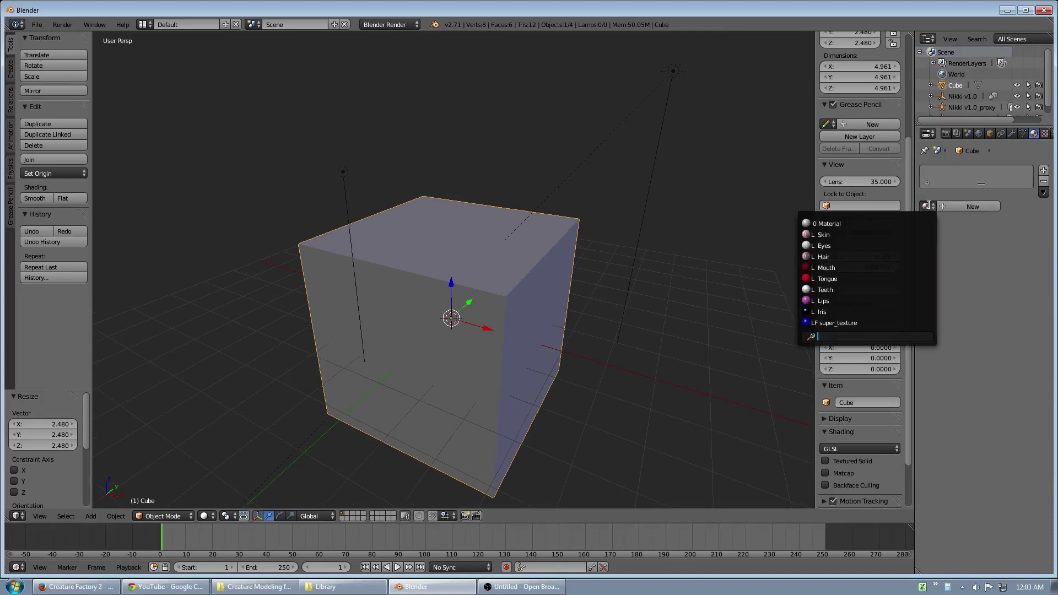
{"action": "left_click", "coordinate": [853, 323]}
{"action": "scroll", "coordinate": [519, 317], "scroll_direction": "down", "scroll_amount": 3}
{"action": "middle_click_drag", "start_coordinate": [474, 332], "coordinate": [497, 317]}
{"action": "scroll", "coordinate": [472, 321], "scroll_direction": "up", "scroll_amount": 4}
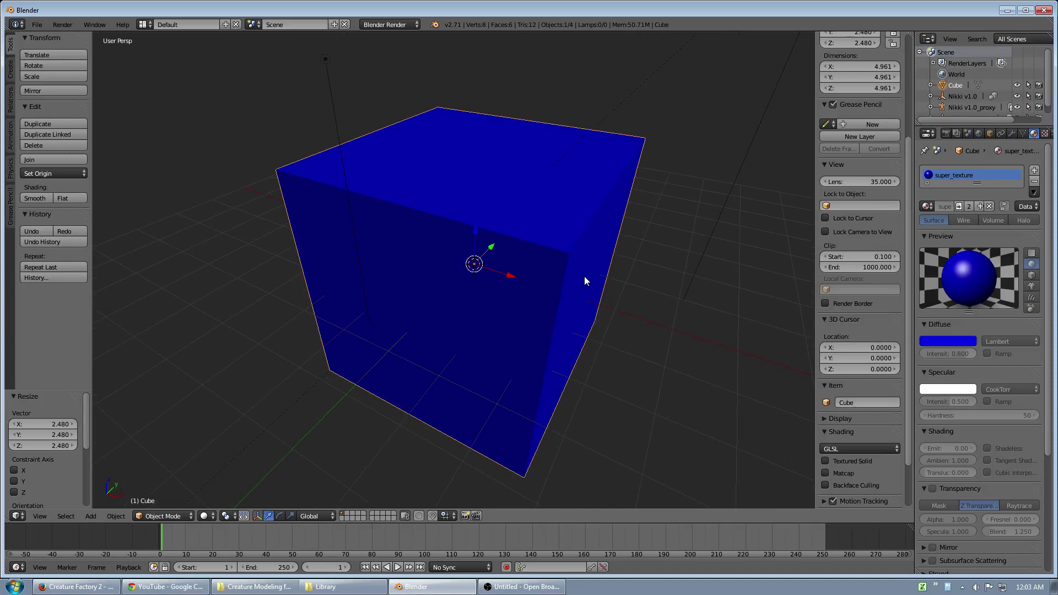
{"action": "middle_click_drag", "start_coordinate": [565, 291], "coordinate": [537, 279]}
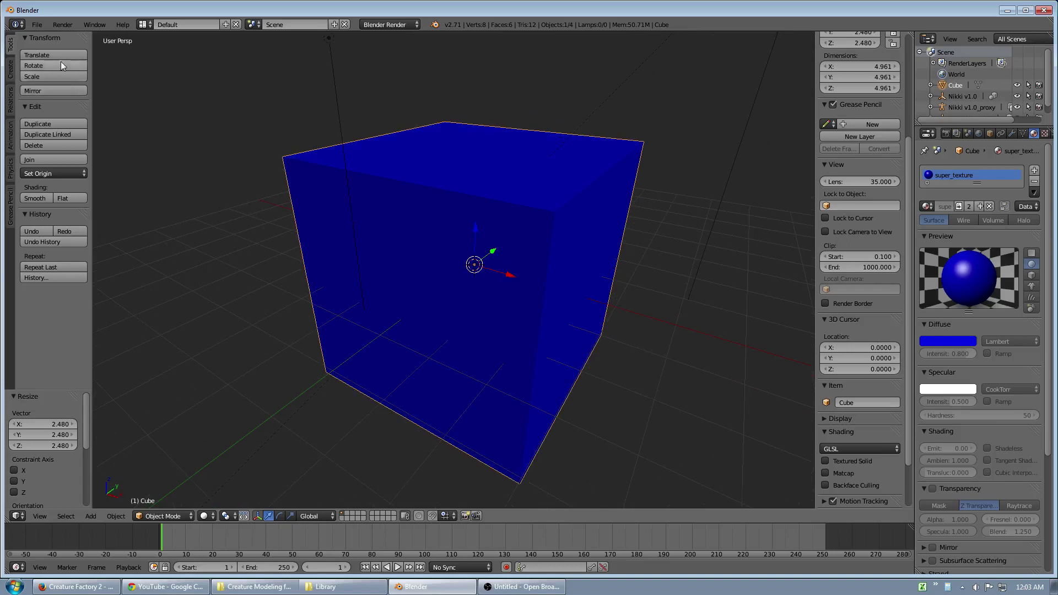
Make all external data paths absolute via File > External Data, then level the view
{"action": "left_click", "coordinate": [41, 25]}
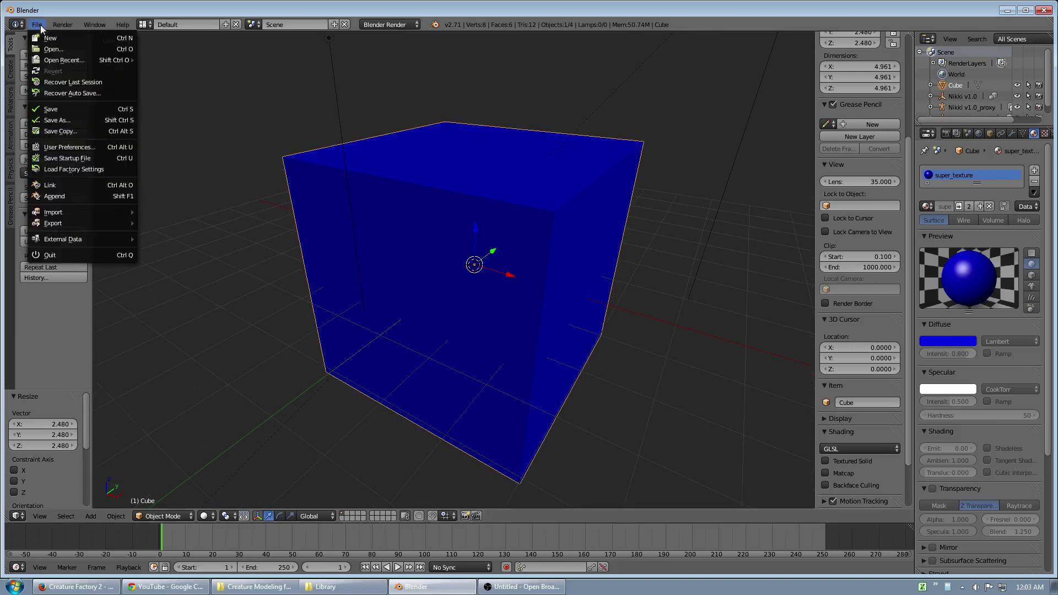
{"action": "mouse_move", "coordinate": [101, 238]}
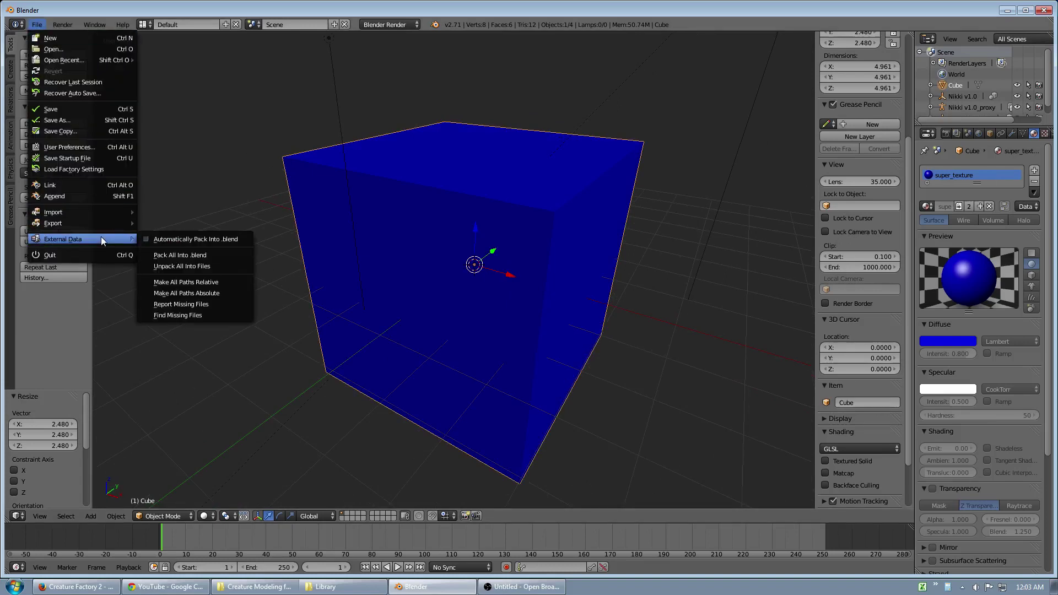
{"action": "left_click", "coordinate": [231, 292]}
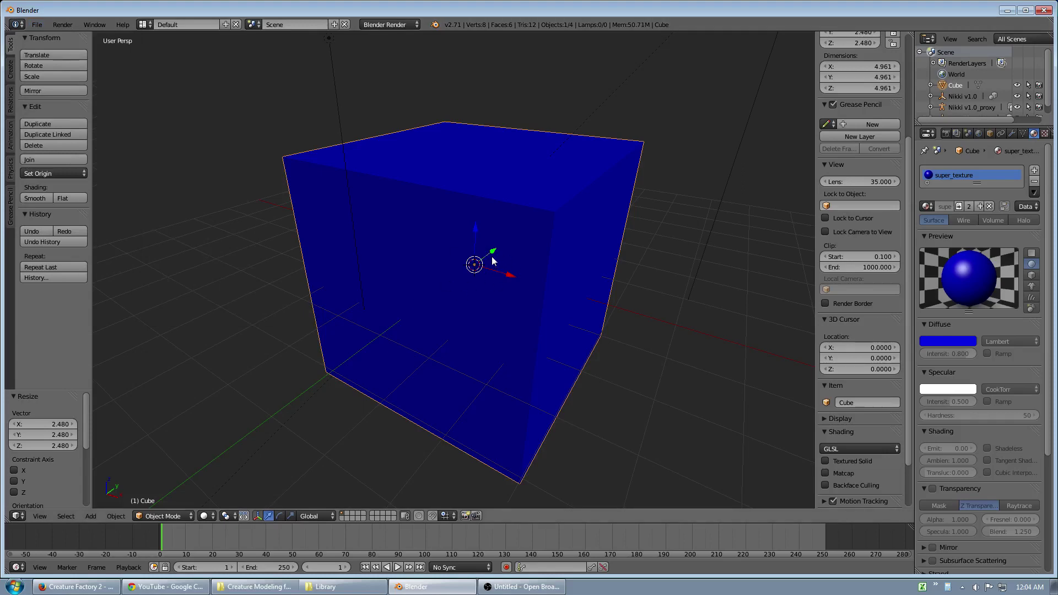
{"action": "scroll", "coordinate": [505, 249], "scroll_direction": "down", "scroll_amount": 3}
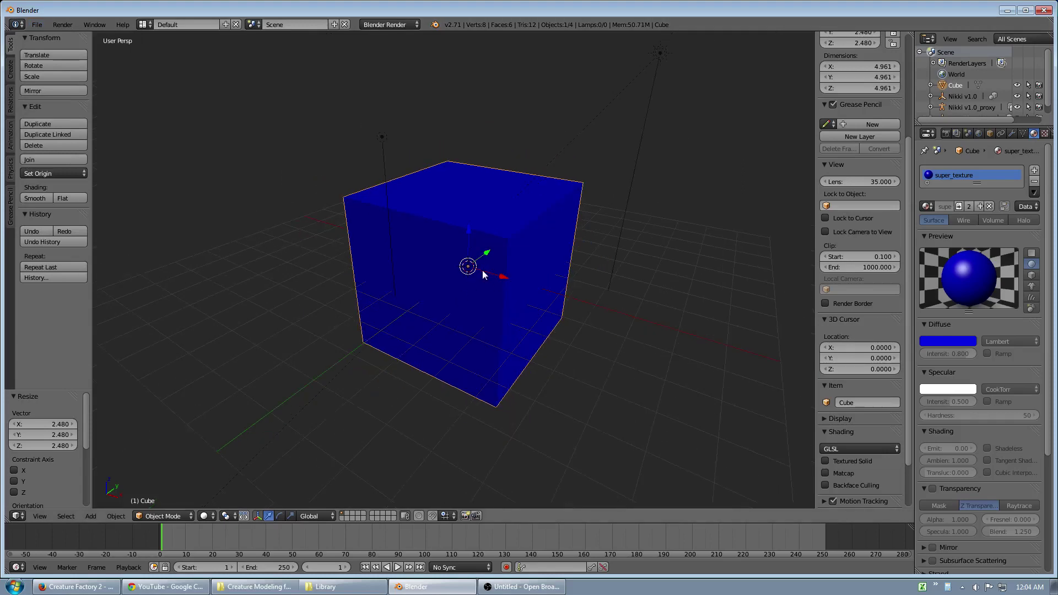
{"action": "mouse_move", "coordinate": [482, 270]}
{"action": "middle_mouse_down"}
{"action": "mouse_move", "coordinate": [491, 296]}
{"action": "mouse_move", "coordinate": [515, 284]}
{"action": "mouse_move", "coordinate": [485, 287]}
{"action": "middle_mouse_up"}
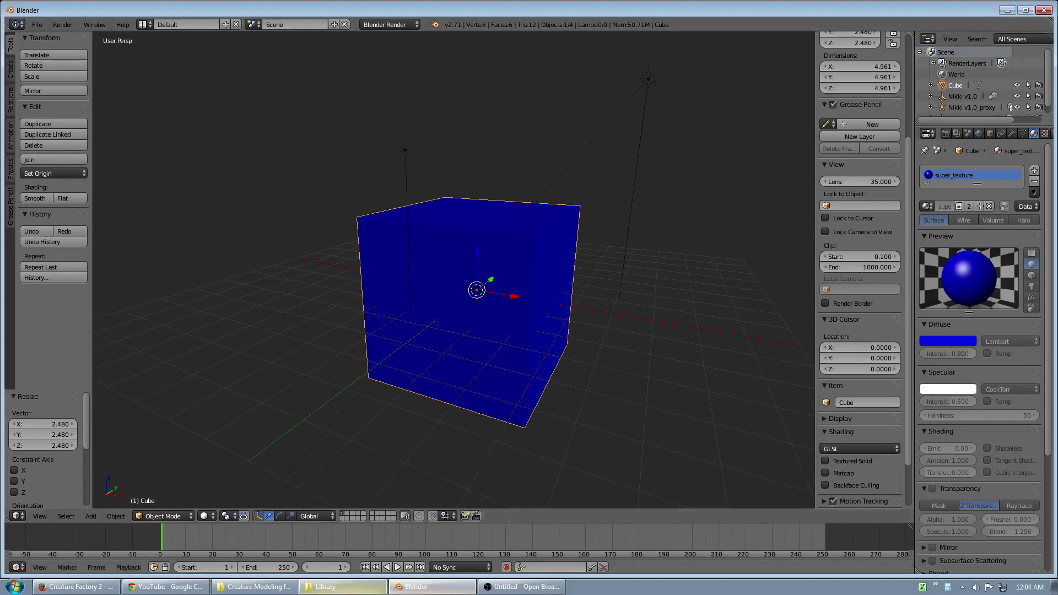
Open materials.blend from the Library folder and add a cube to it
{"action": "left_click", "coordinate": [342, 586]}
{"action": "double_click", "coordinate": [579, 197]}
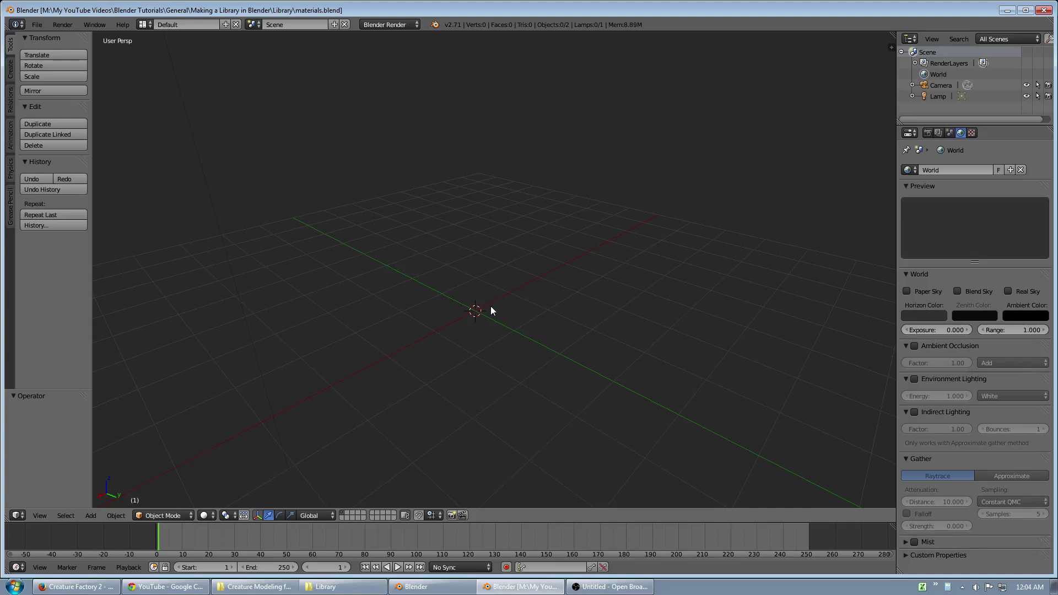
{"action": "key", "text": "shift+a"}
{"action": "mouse_move", "coordinate": [483, 294]}
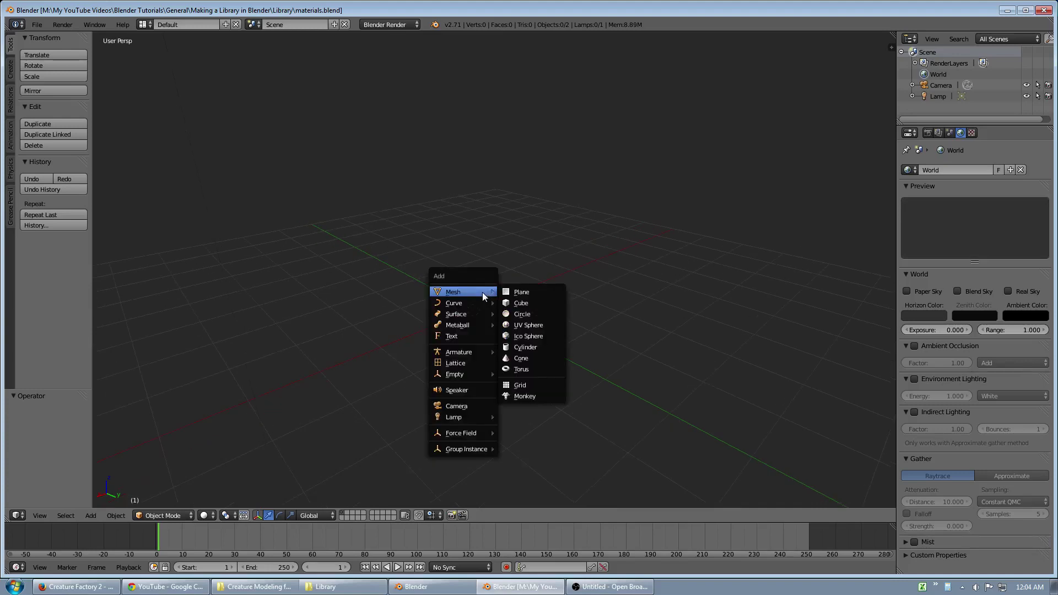
{"action": "left_click", "coordinate": [528, 303]}
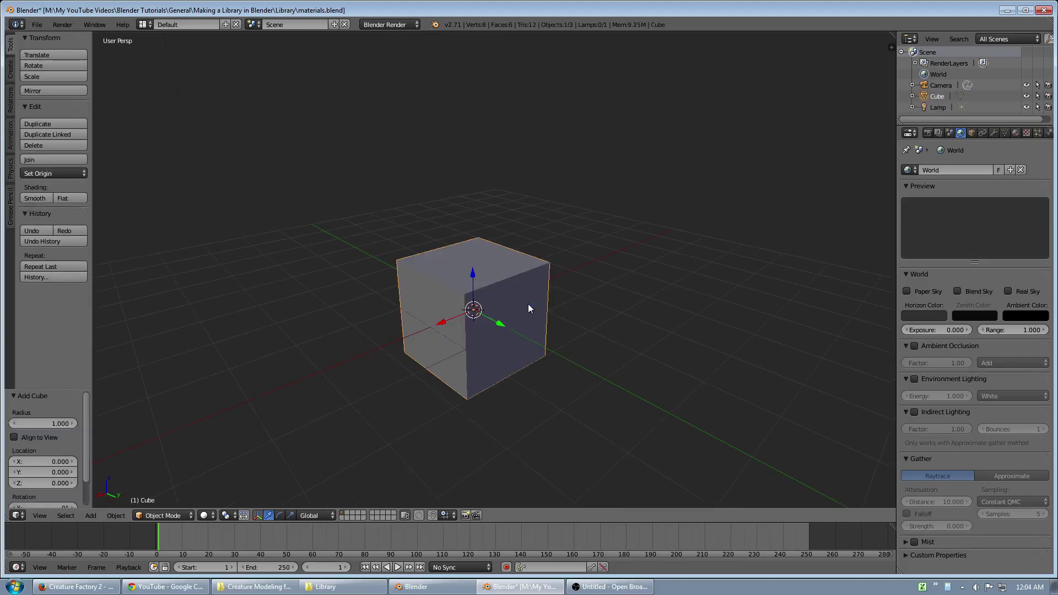
Create a new material named 'material' on the cube with a red diffuse colour
{"action": "left_click", "coordinate": [1015, 134]}
{"action": "left_click", "coordinate": [906, 262]}
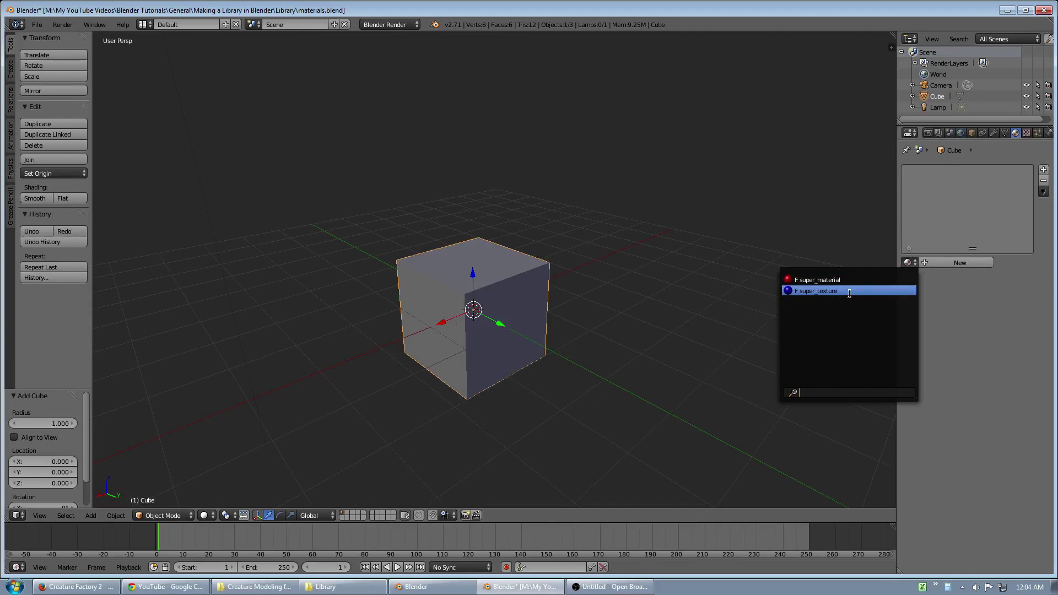
{"action": "left_click", "coordinate": [931, 263]}
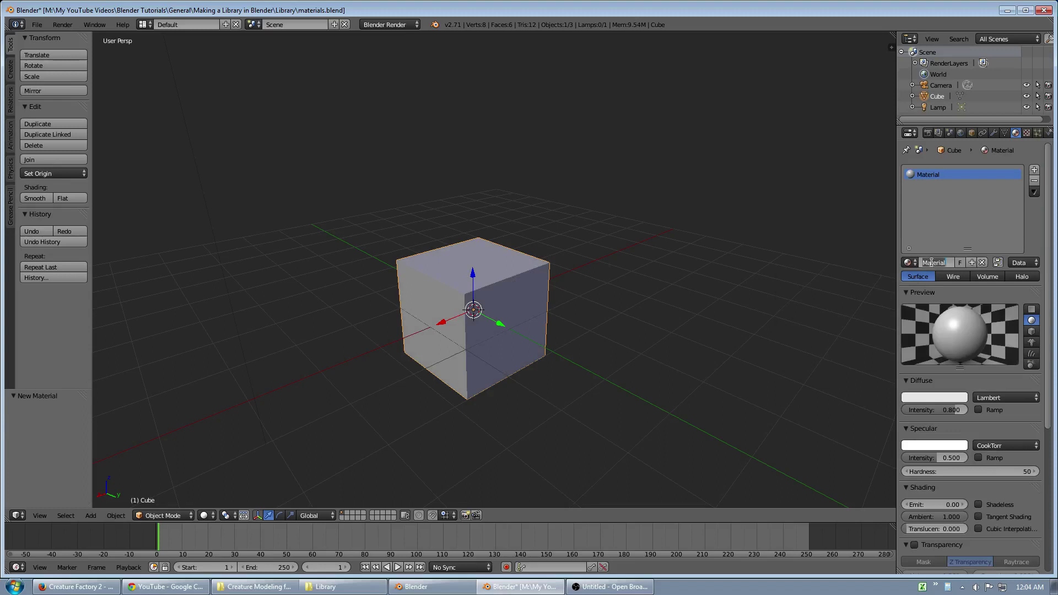
{"action": "type", "text": "material"}
{"action": "key", "text": "Return"}
{"action": "left_click", "coordinate": [923, 395]}
{"action": "left_click_drag", "start_coordinate": [908, 312], "coordinate": [923, 327]}
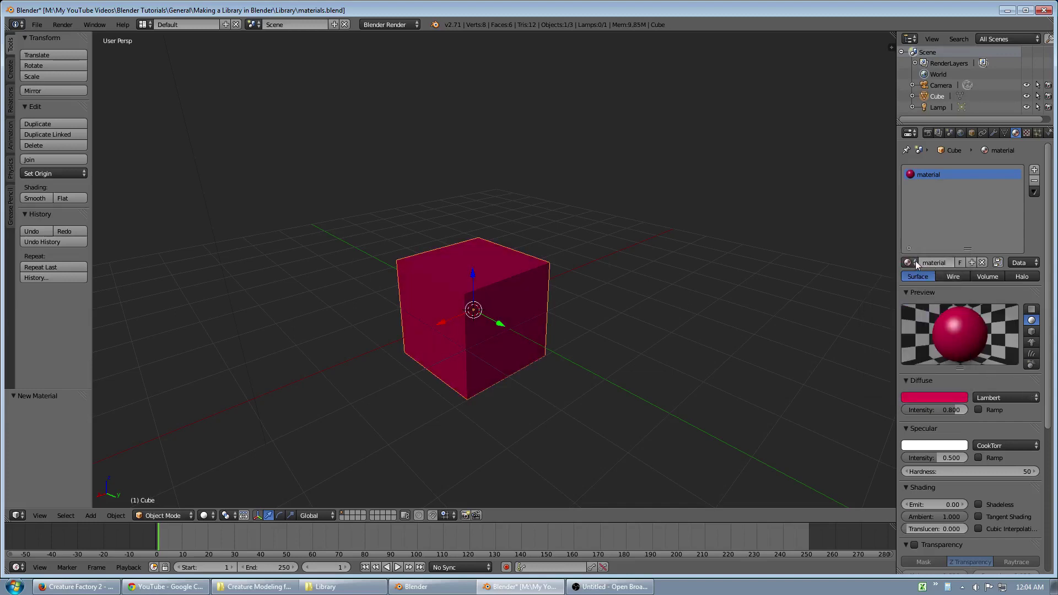
Unlink the red material from the cube, leaving an empty slot, and deselect everything
{"action": "left_click", "coordinate": [981, 263]}
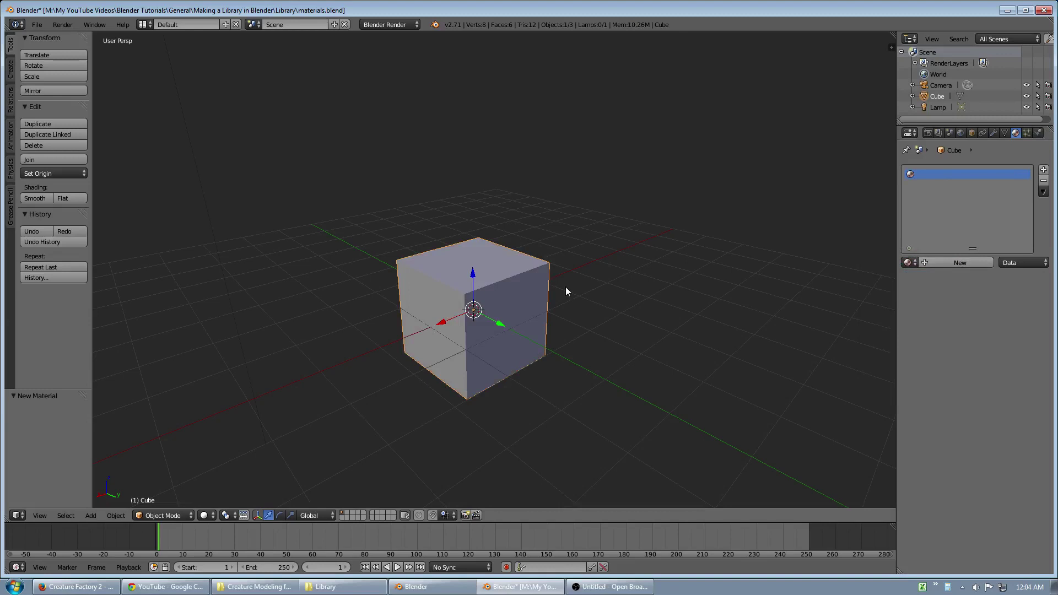
{"action": "key", "text": "a"}
{"action": "middle_click_drag", "start_coordinate": [524, 294], "coordinate": [517, 300]}
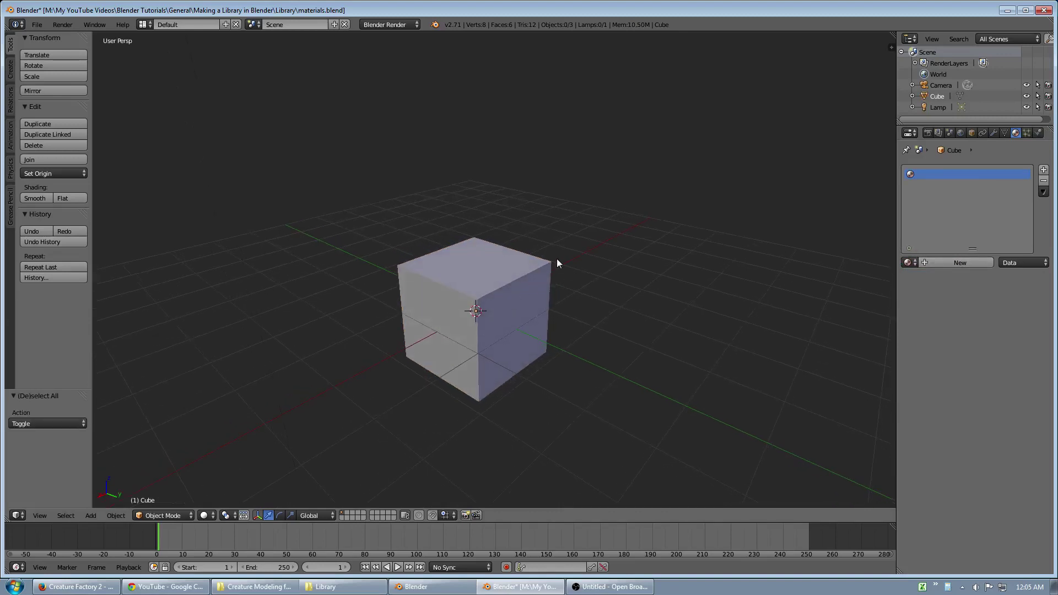
Quit the materials.blend session without saving and return to the original Blender scene
{"action": "left_click", "coordinate": [1043, 10]}
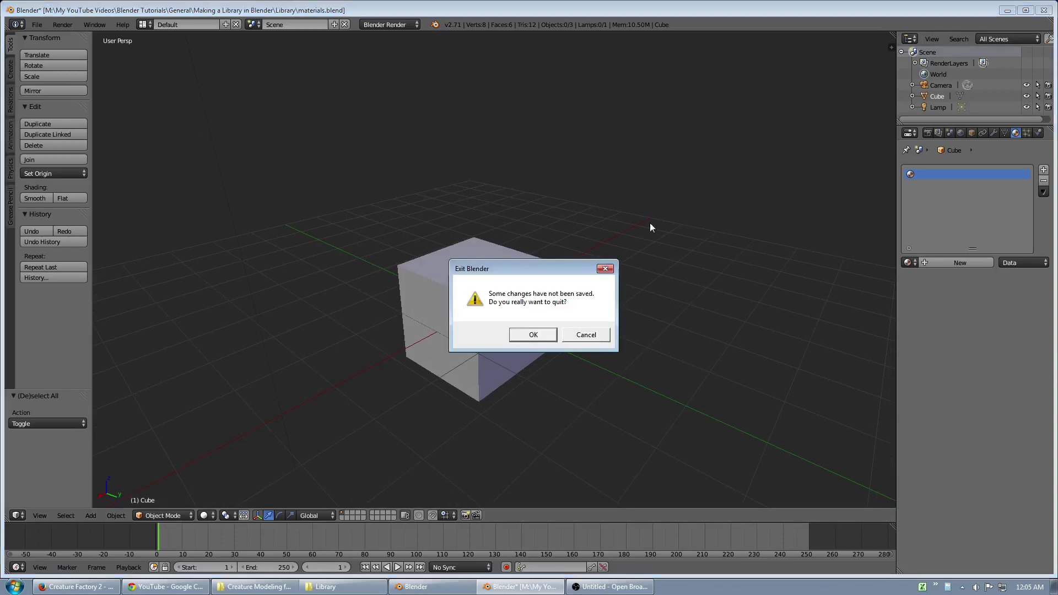
{"action": "left_click", "coordinate": [533, 334]}
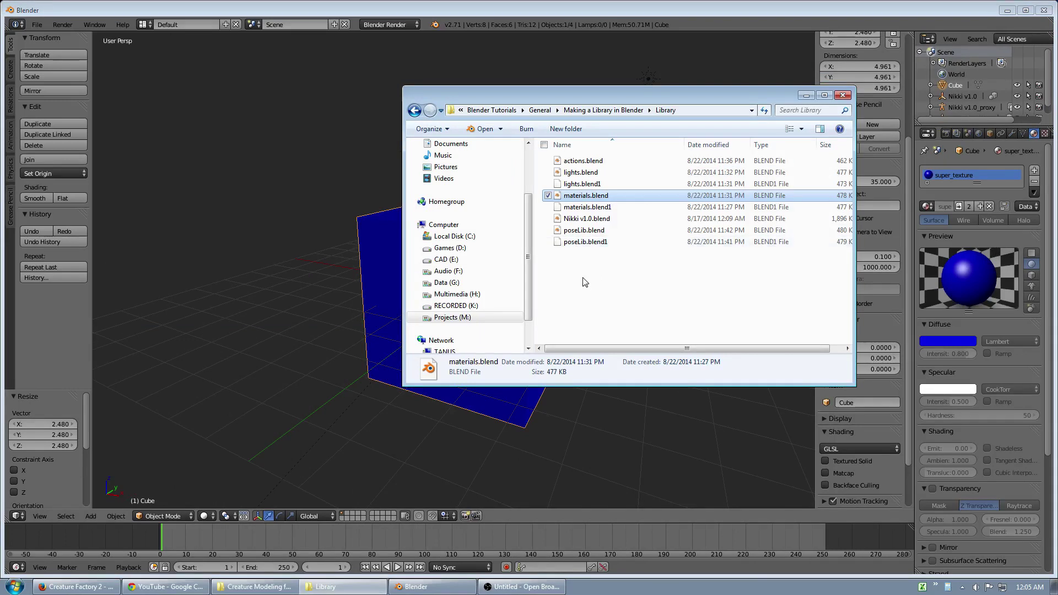
{"action": "left_click", "coordinate": [516, 11]}
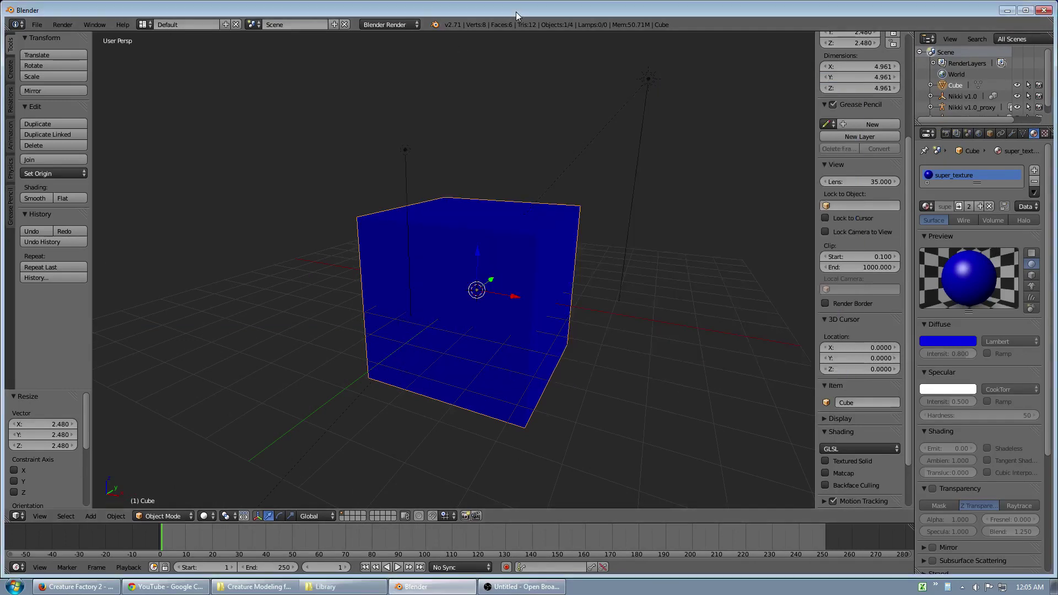
Orbit around the blue cube, deselect it and recentre the view
{"action": "middle_click_drag", "start_coordinate": [512, 240], "coordinate": [501, 273]}
{"action": "scroll", "coordinate": [503, 276], "scroll_direction": "down", "scroll_amount": 3}
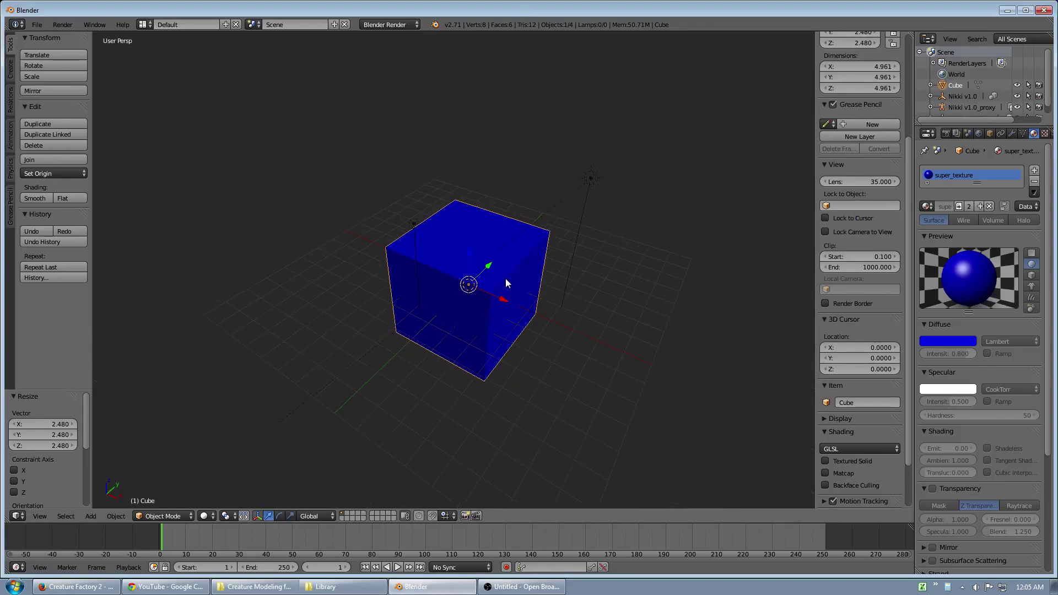
{"action": "key", "text": "a"}
{"action": "mouse_move", "coordinate": [510, 313]}
{"action": "middle_mouse_down", "text": "shift"}
{"action": "mouse_move", "coordinate": [505, 337]}
{"action": "mouse_move", "coordinate": [500, 304]}
{"action": "middle_mouse_up", "text": "shift"}
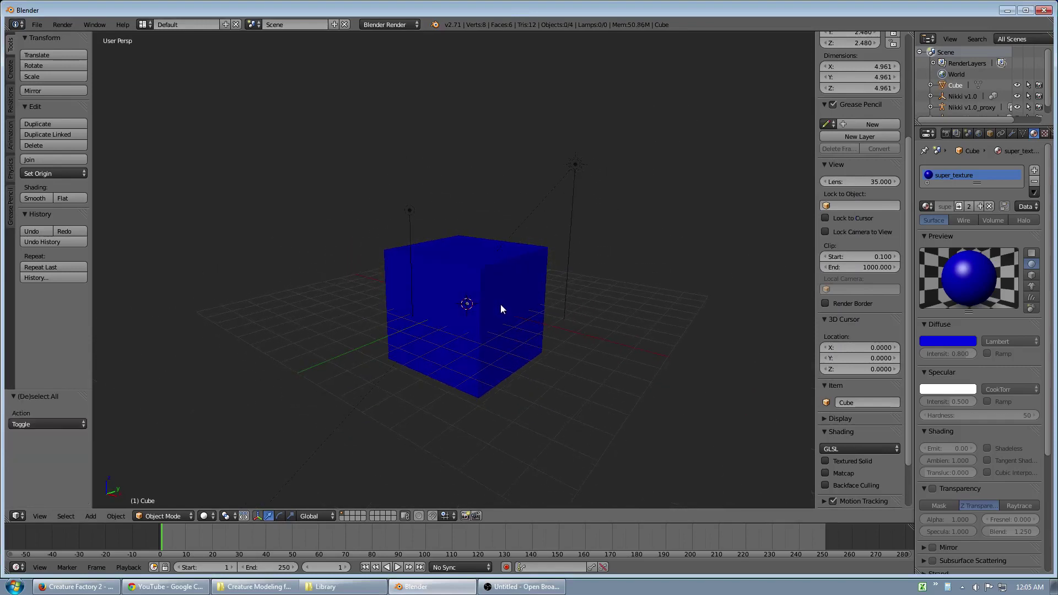